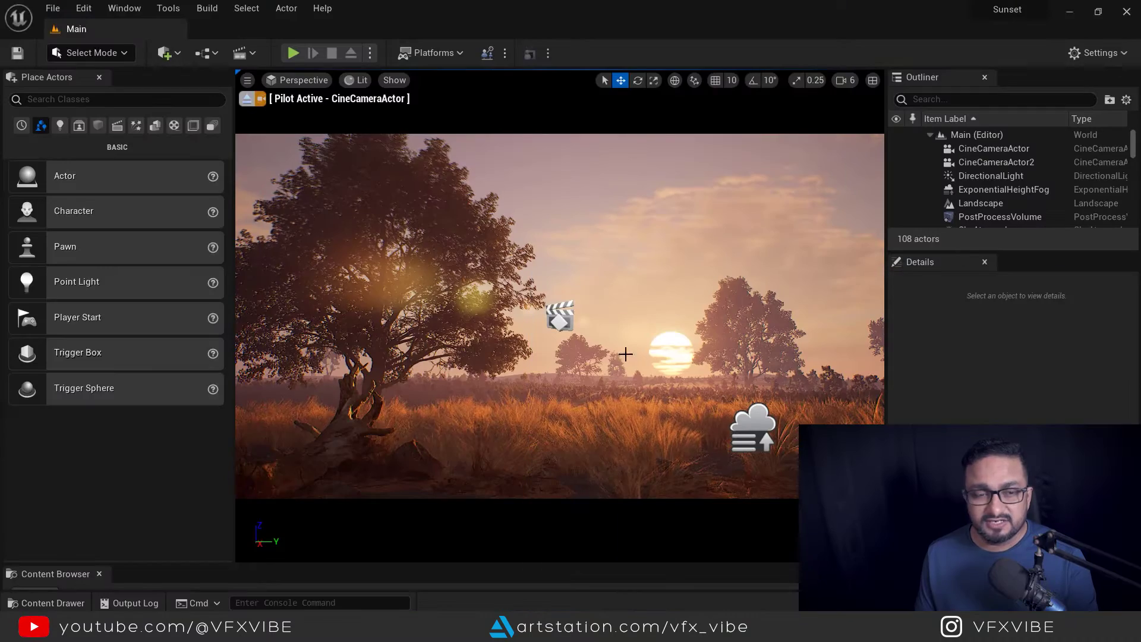
Step: Leave the camera pilot view, look over the finished sunset scene from other angles, and return to the CineCameraActor view
{"action": "left_click", "coordinate": [247, 99]}
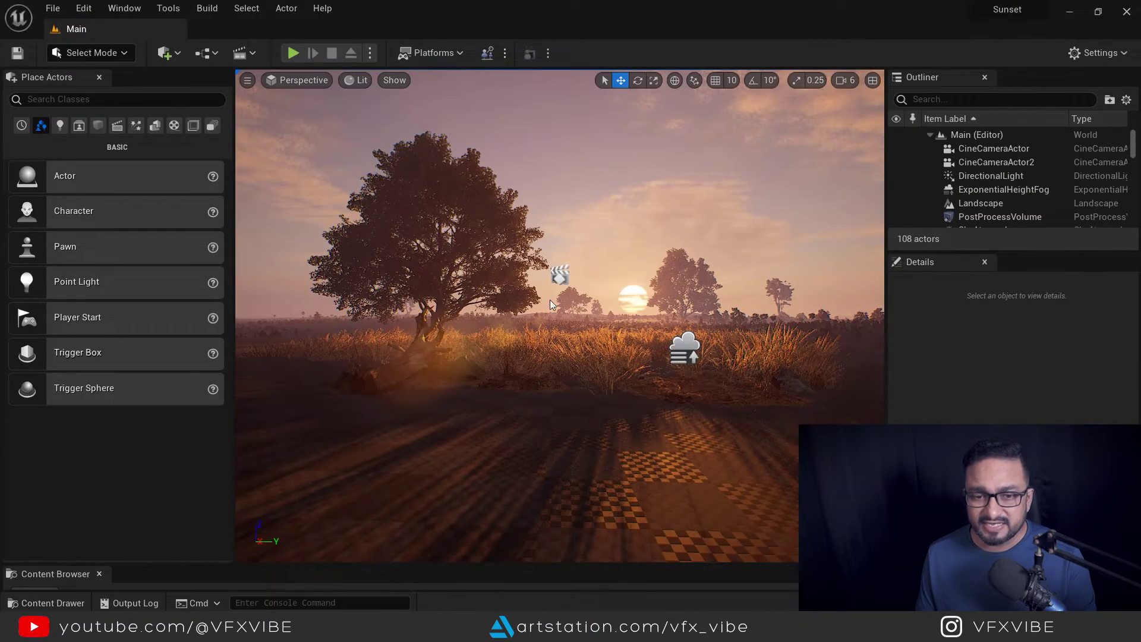
{"action": "right_click_drag", "start_coordinate": [550, 305], "coordinate": [618, 428]}
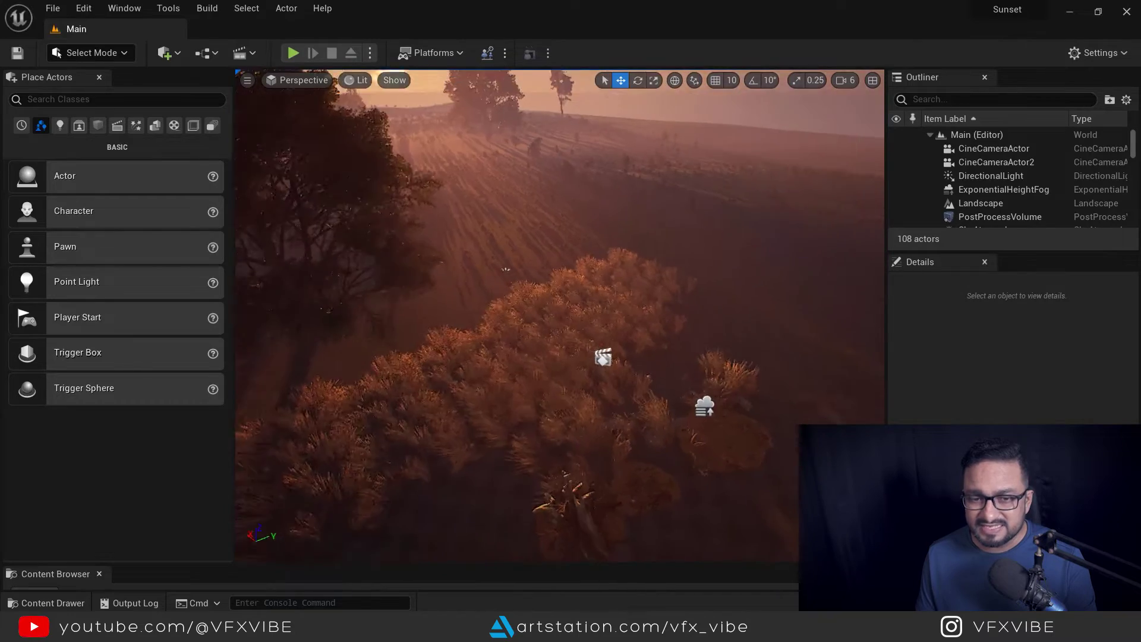
{"action": "left_click_drag", "start_coordinate": [618, 428], "coordinate": [538, 329], "text": "alt"}
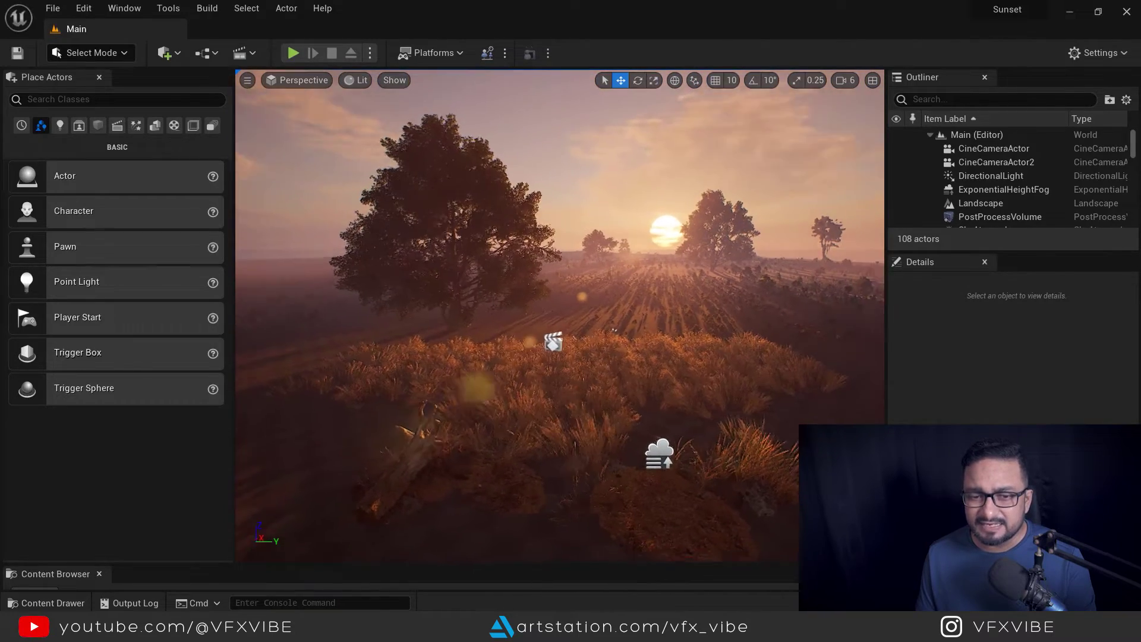
{"action": "right_click_drag", "start_coordinate": [550, 292], "coordinate": [565, 291]}
{"action": "left_click", "coordinate": [302, 83]}
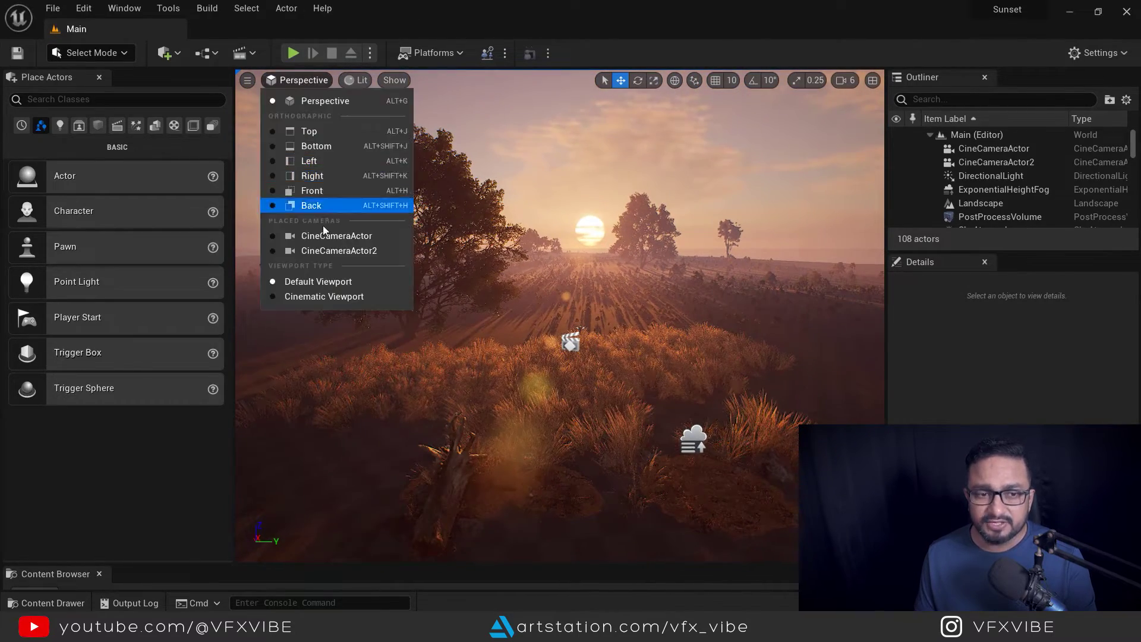
{"action": "left_click", "coordinate": [330, 236]}
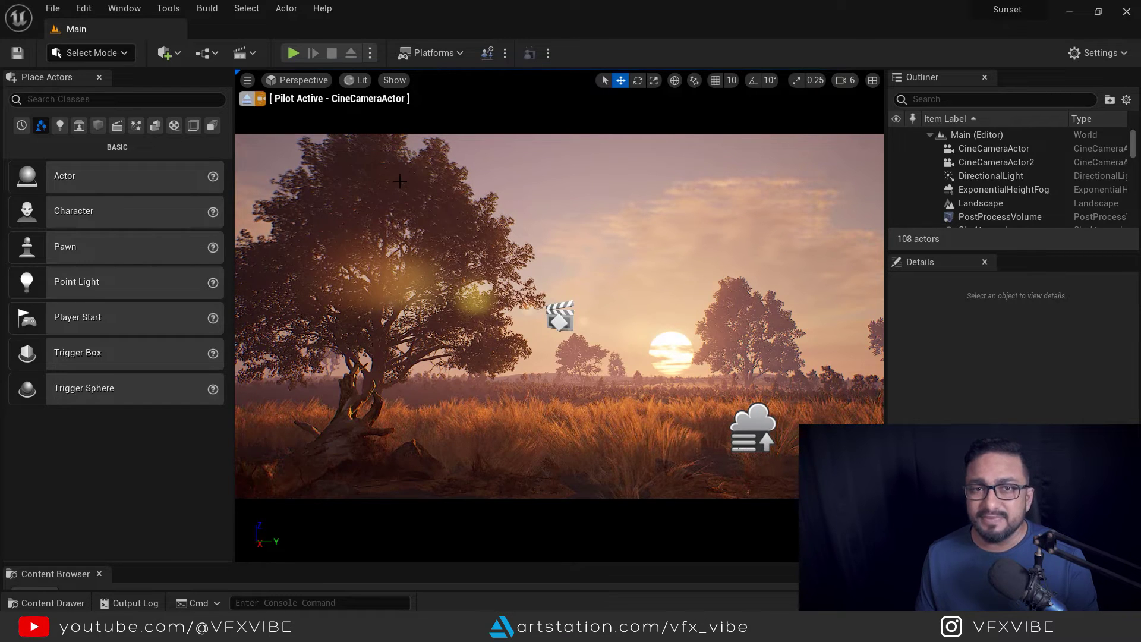
Step: Create a new level from the Basic template
{"action": "left_click", "coordinate": [54, 8]}
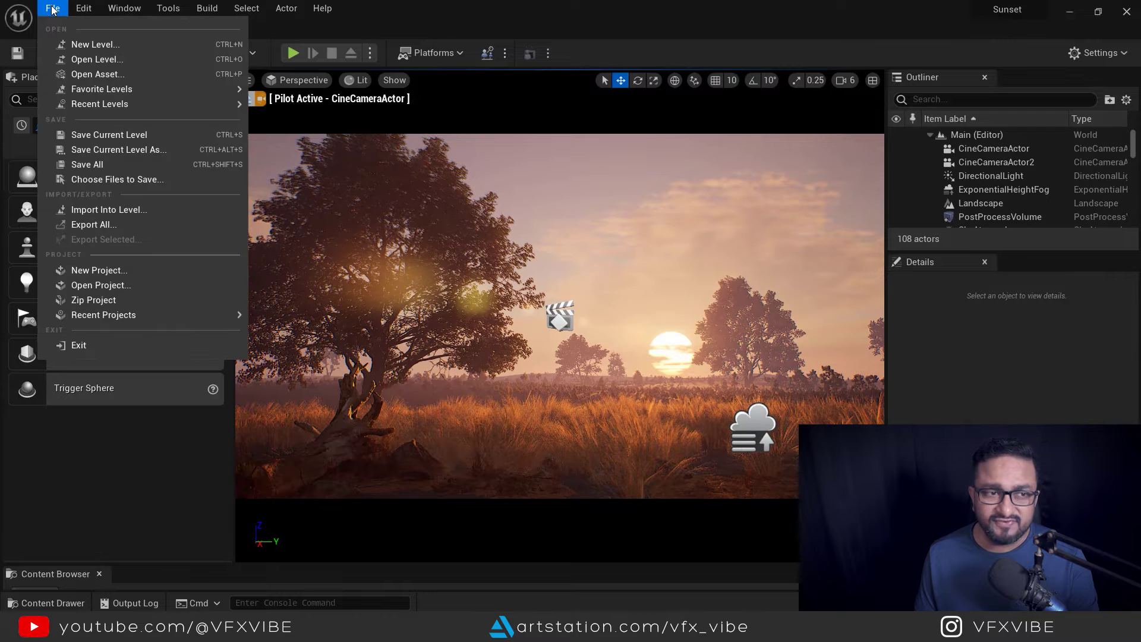
{"action": "left_click", "coordinate": [88, 46]}
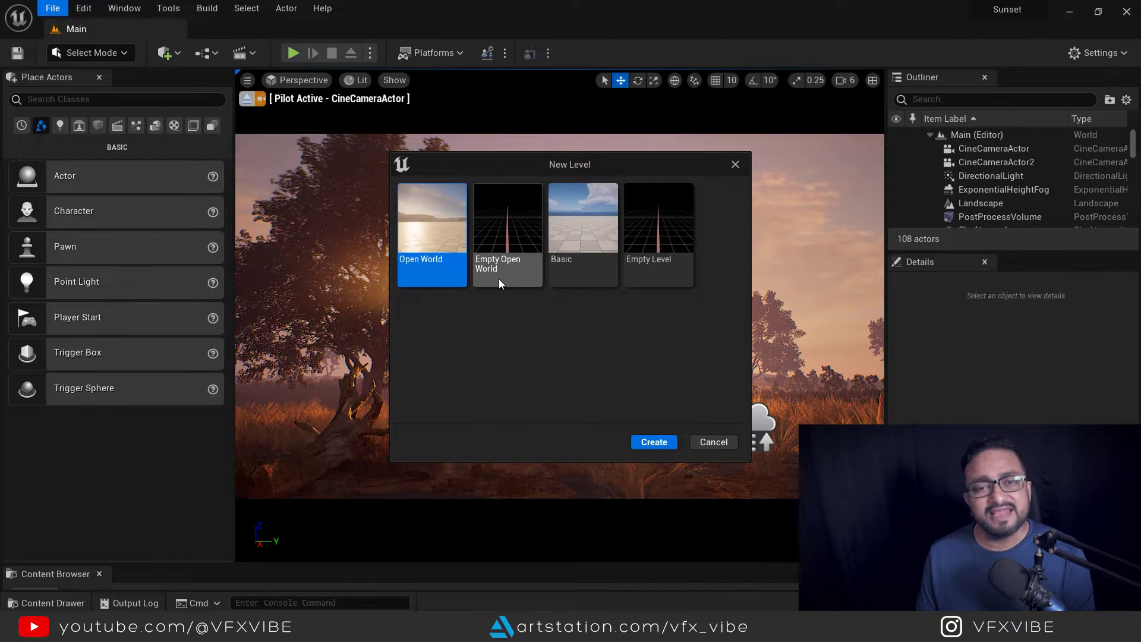
{"action": "left_click", "coordinate": [578, 231]}
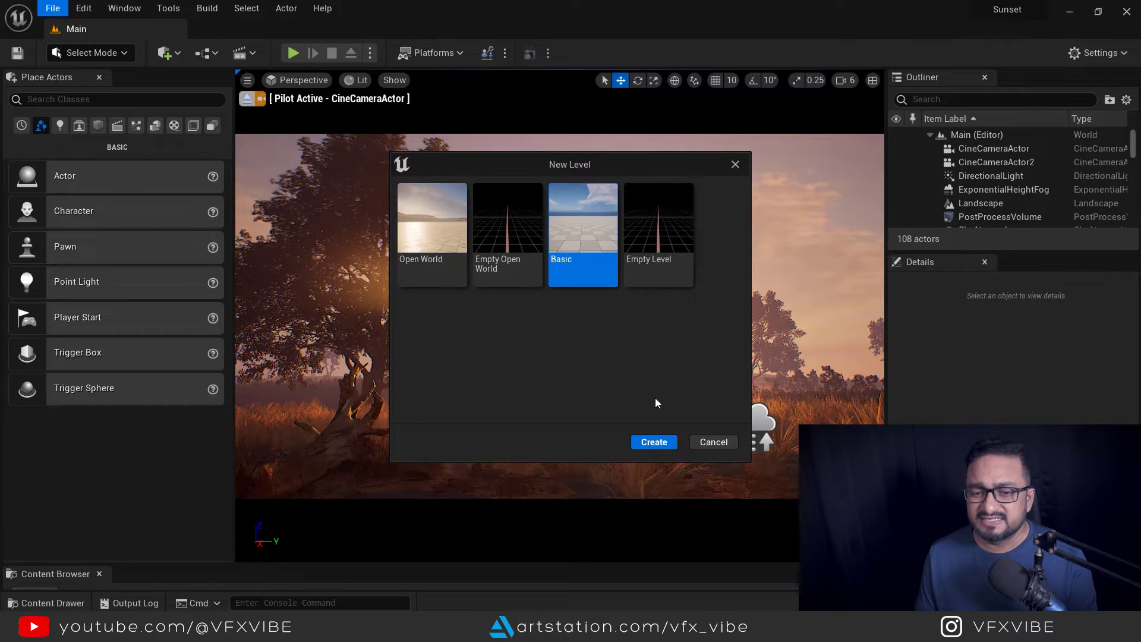
{"action": "left_click", "coordinate": [660, 444]}
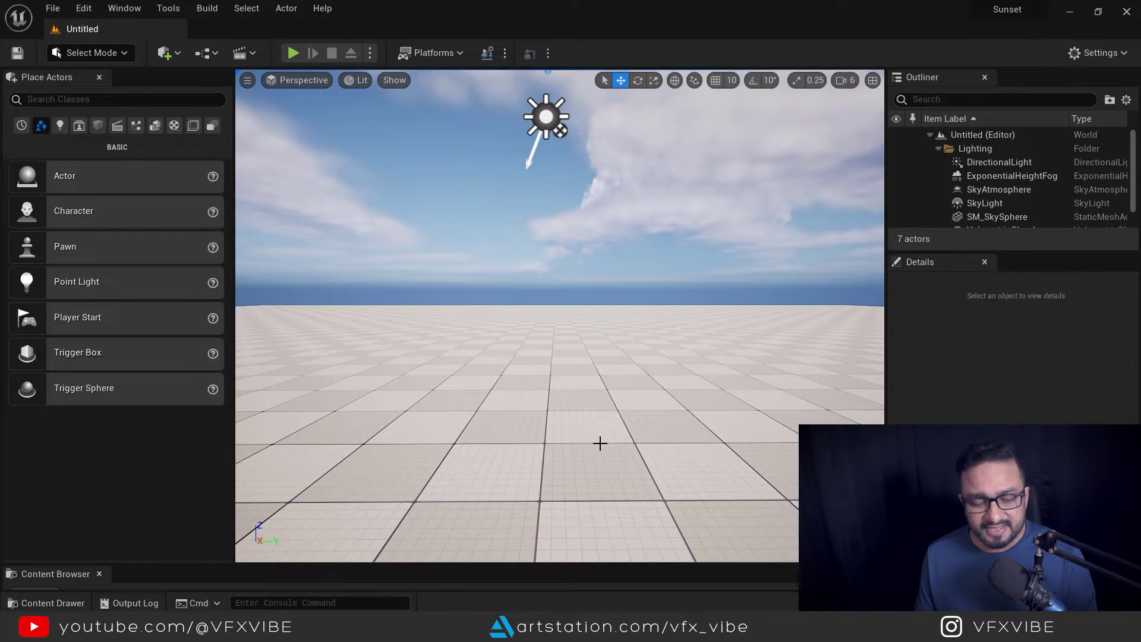
Step: Save the new level in the Maps folder under the name Tutorial
{"action": "key", "text": "ctrl+s"}
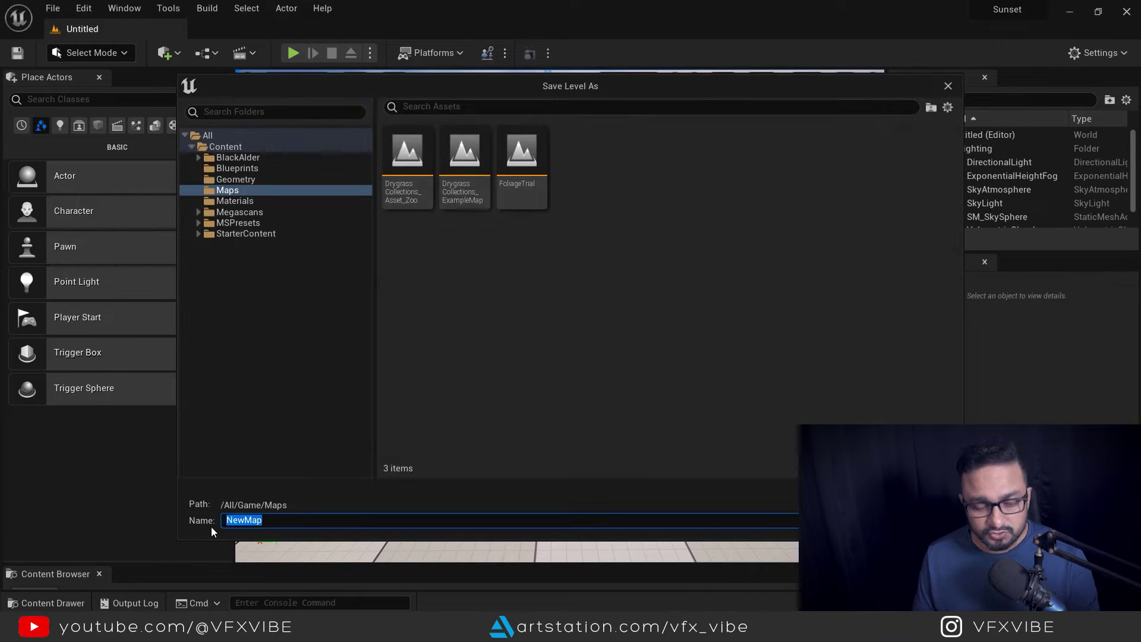
{"action": "type", "text": "Tutor"}
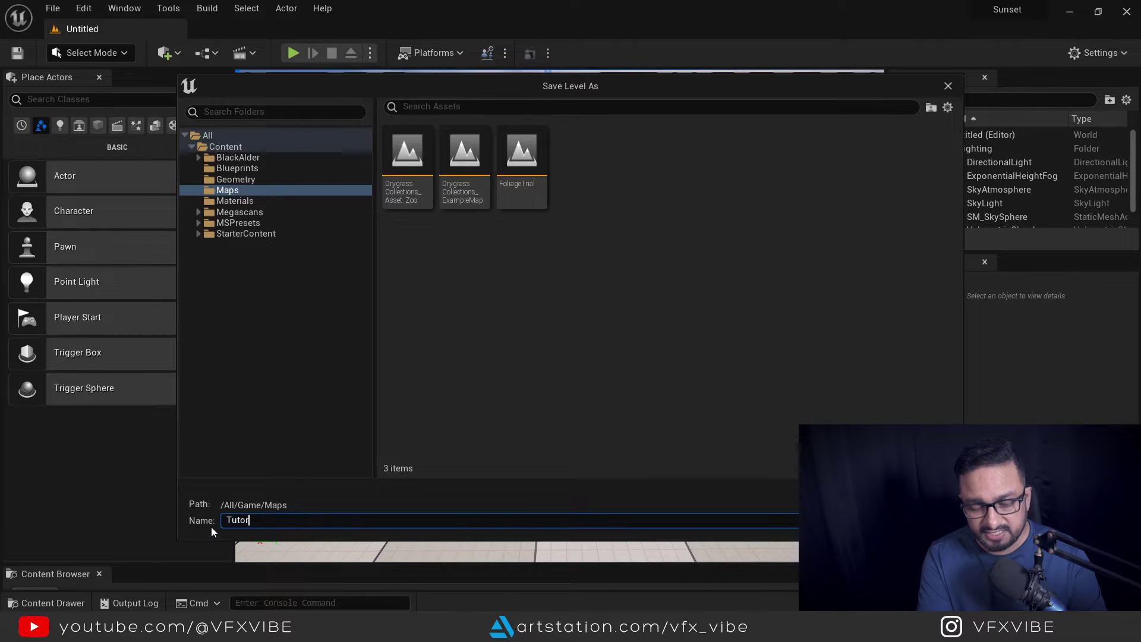
{"action": "type", "text": "ial"}
{"action": "key", "text": "Return"}
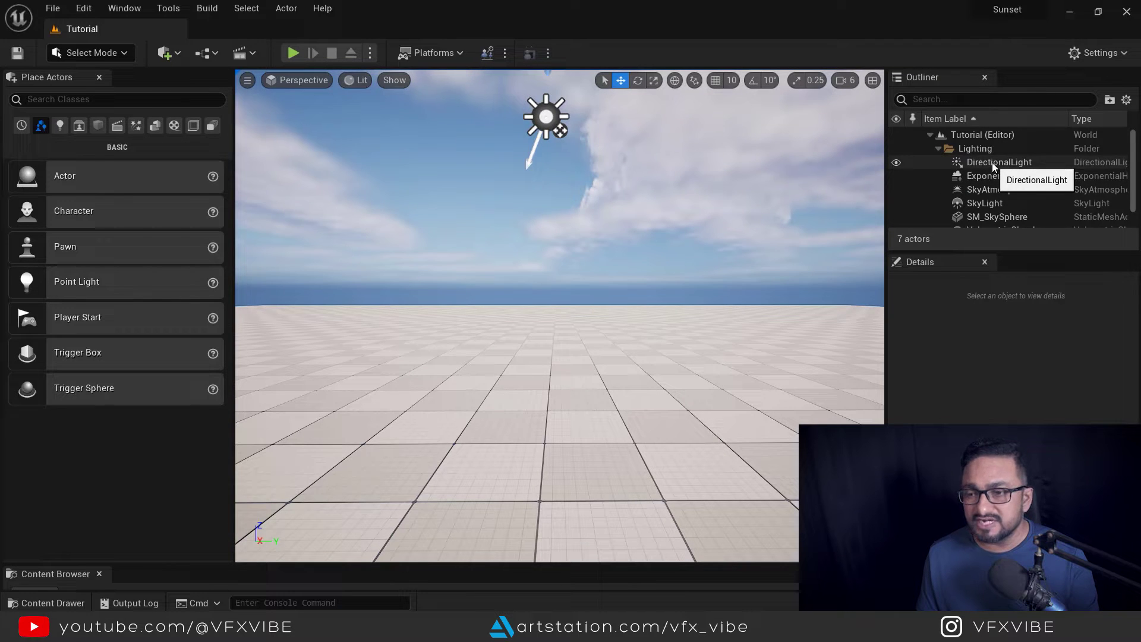
Step: Delete all the default lighting actors, from DirectionalLight through VolumetricCloud, leaving only the floor
{"action": "left_click", "coordinate": [981, 163]}
{"action": "scroll", "coordinate": [989, 179], "scroll_direction": "down", "scroll_amount": 1}
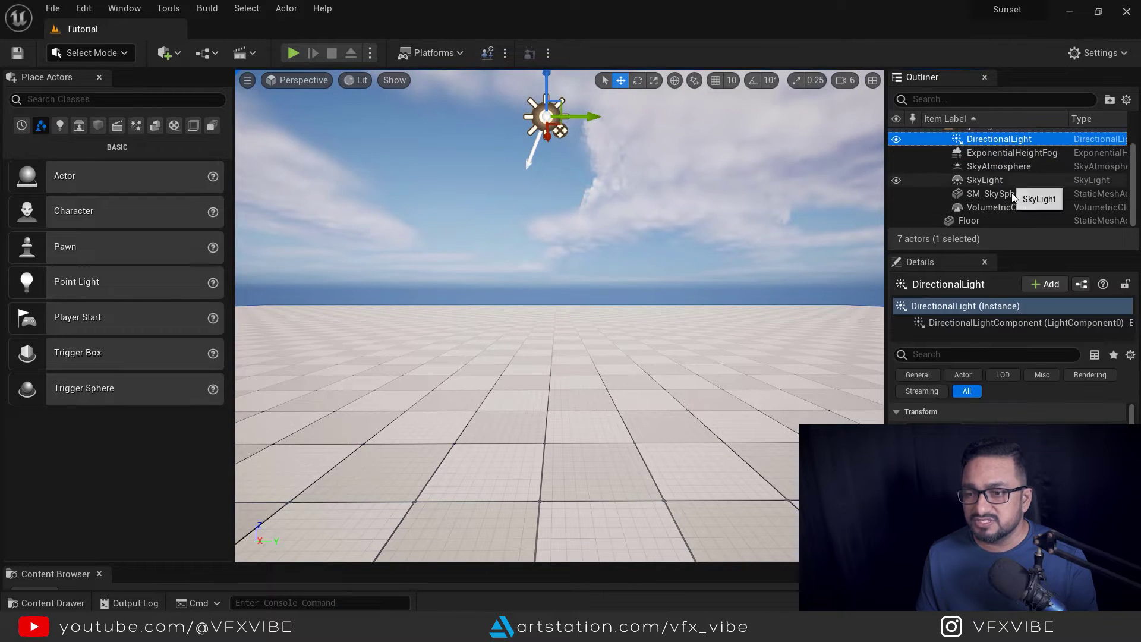
{"action": "left_click", "coordinate": [996, 209], "text": "shift"}
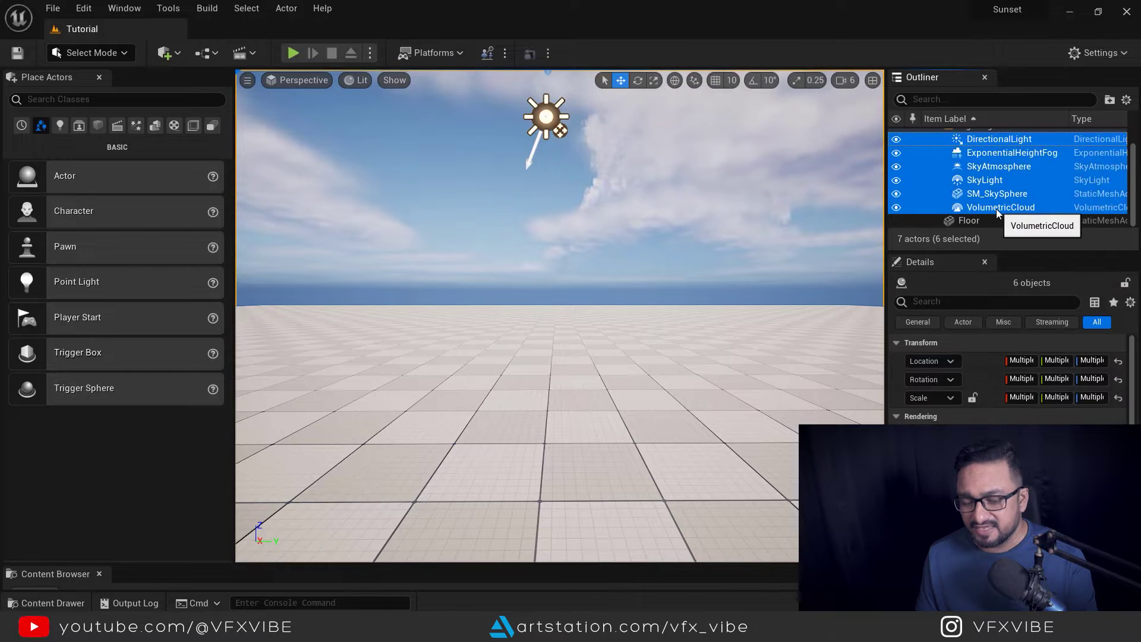
{"action": "key", "text": "Delete"}
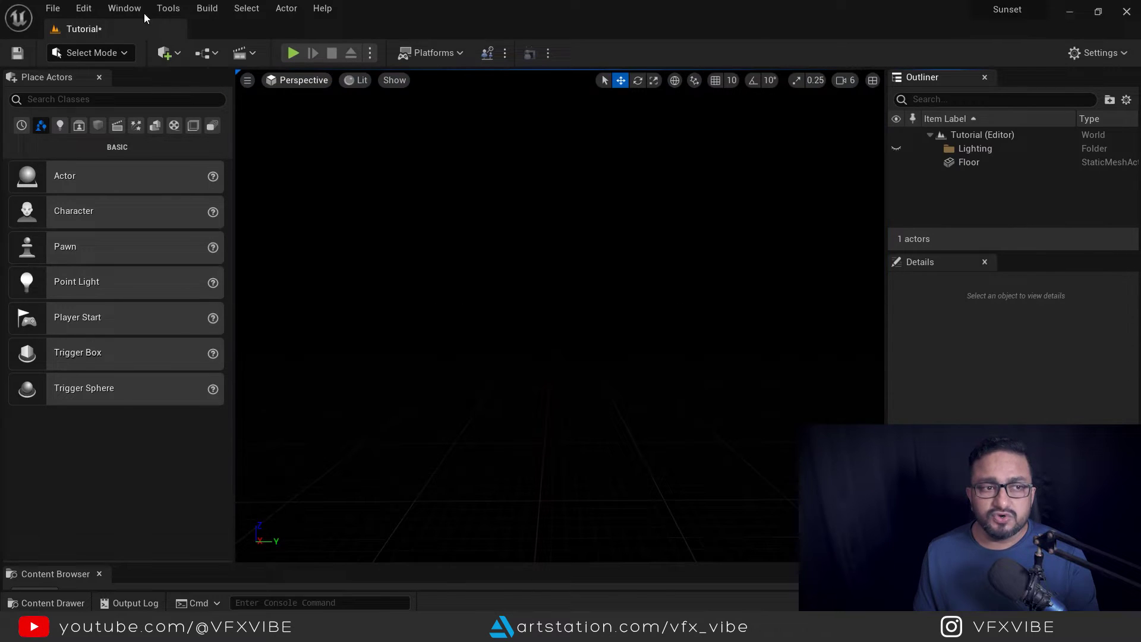
Step: Open the Env. Light Mixer and create a sky light
{"action": "left_click", "coordinate": [112, 9]}
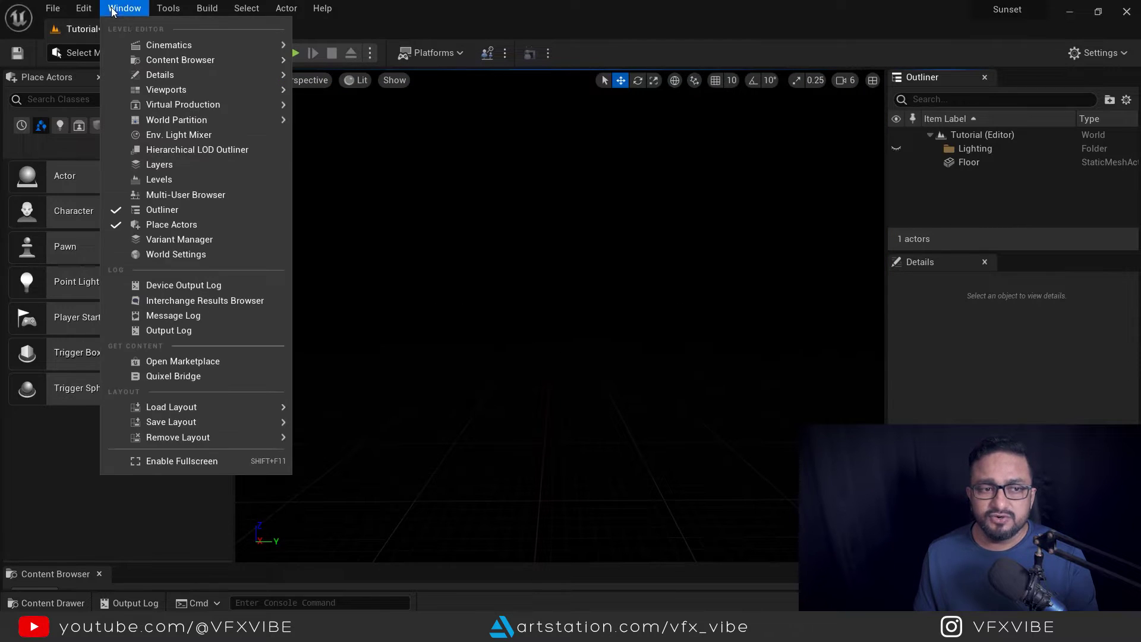
{"action": "left_click", "coordinate": [194, 138]}
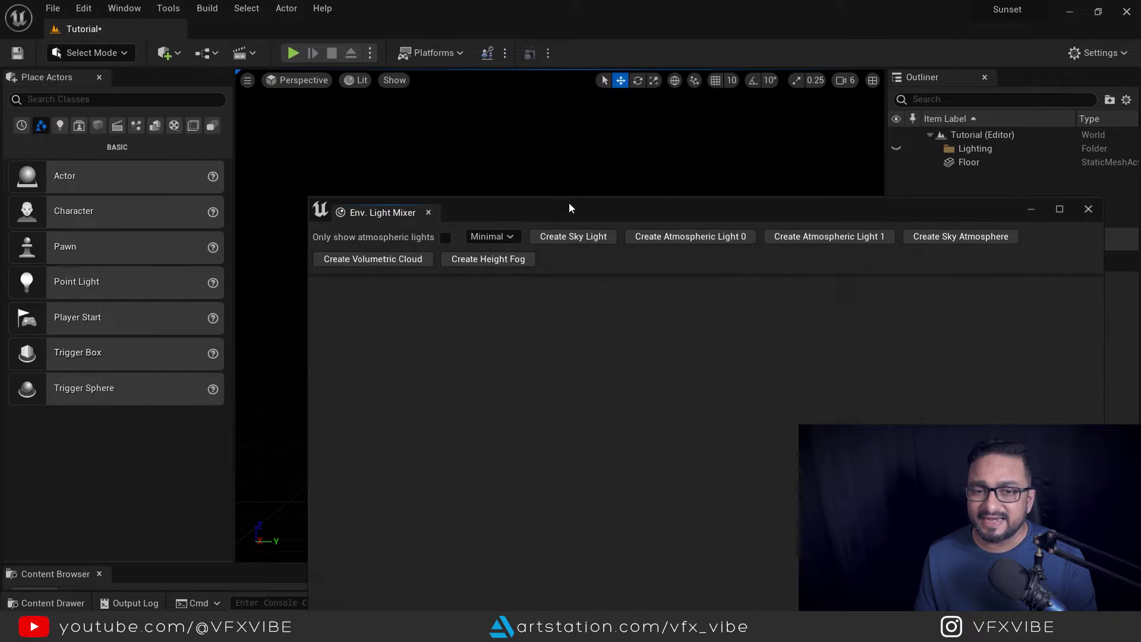
{"action": "left_click_drag", "start_coordinate": [569, 203], "coordinate": [476, 173]}
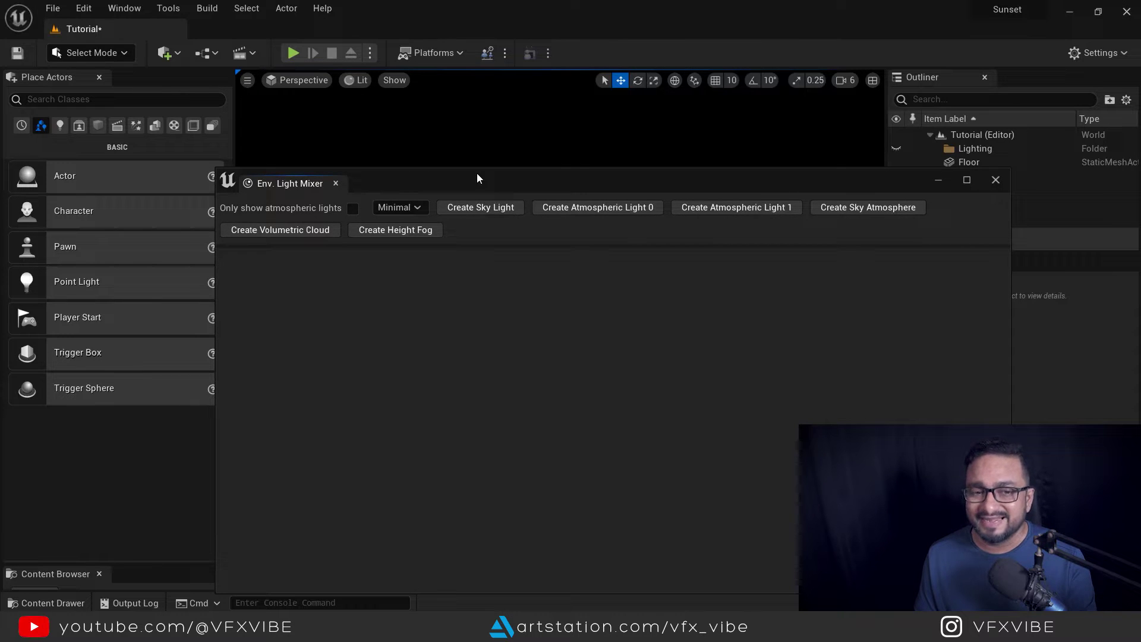
{"action": "left_click", "coordinate": [484, 211]}
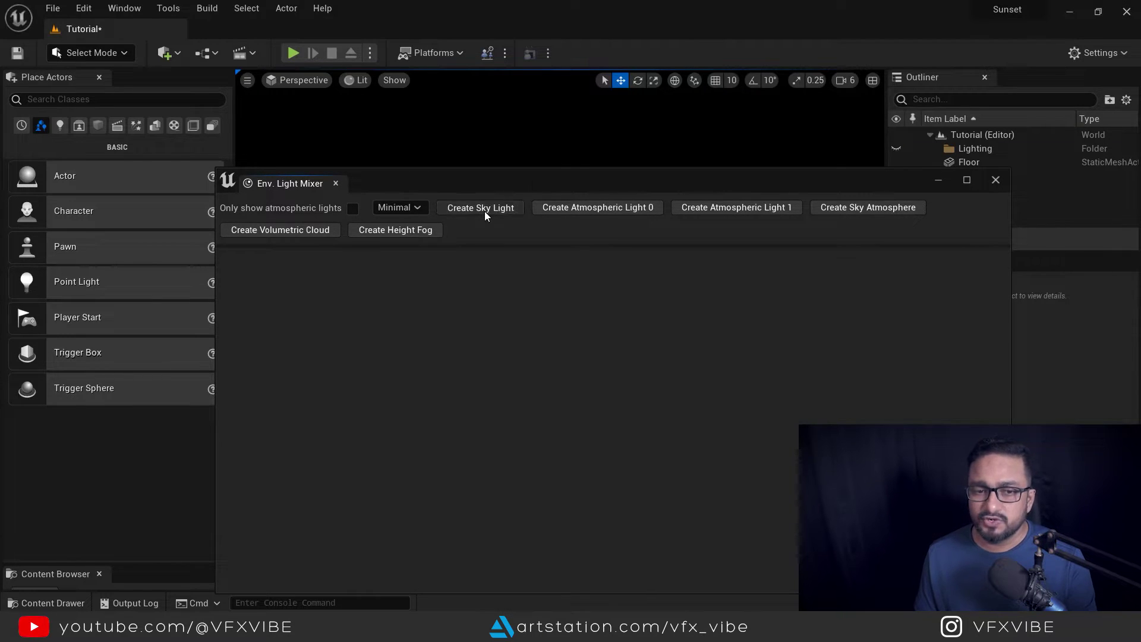
{"action": "left_click_drag", "start_coordinate": [532, 177], "coordinate": [491, 222]}
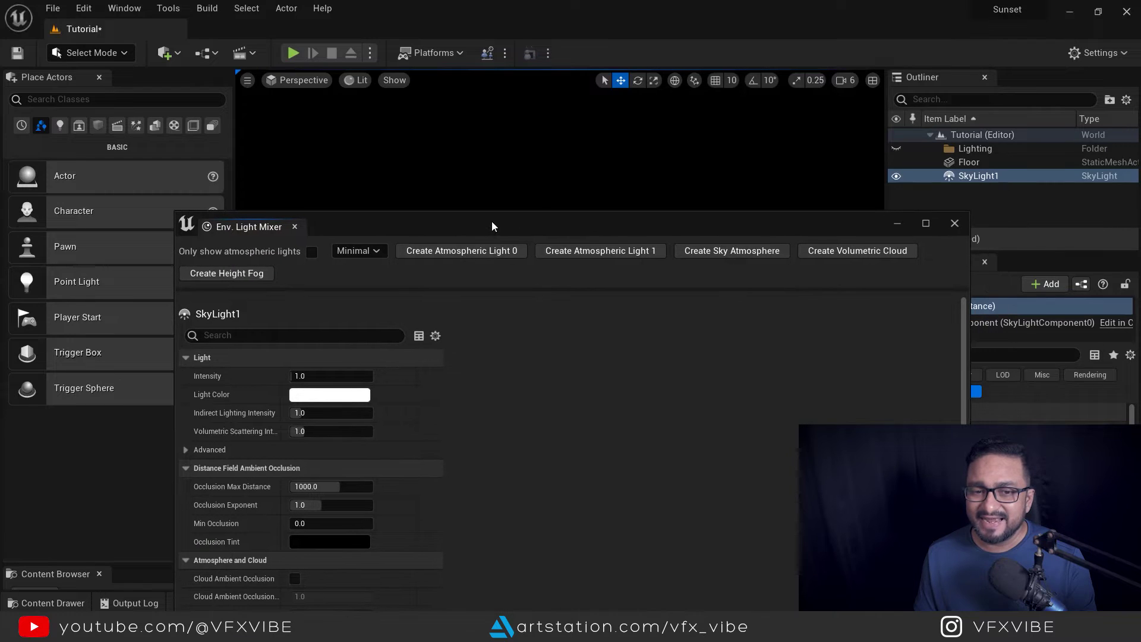
Step: Create Atmospheric Light 0, a sky atmosphere, a volumetric cloud and height fog with the Env. Light Mixer, and close it
{"action": "left_click", "coordinate": [451, 254]}
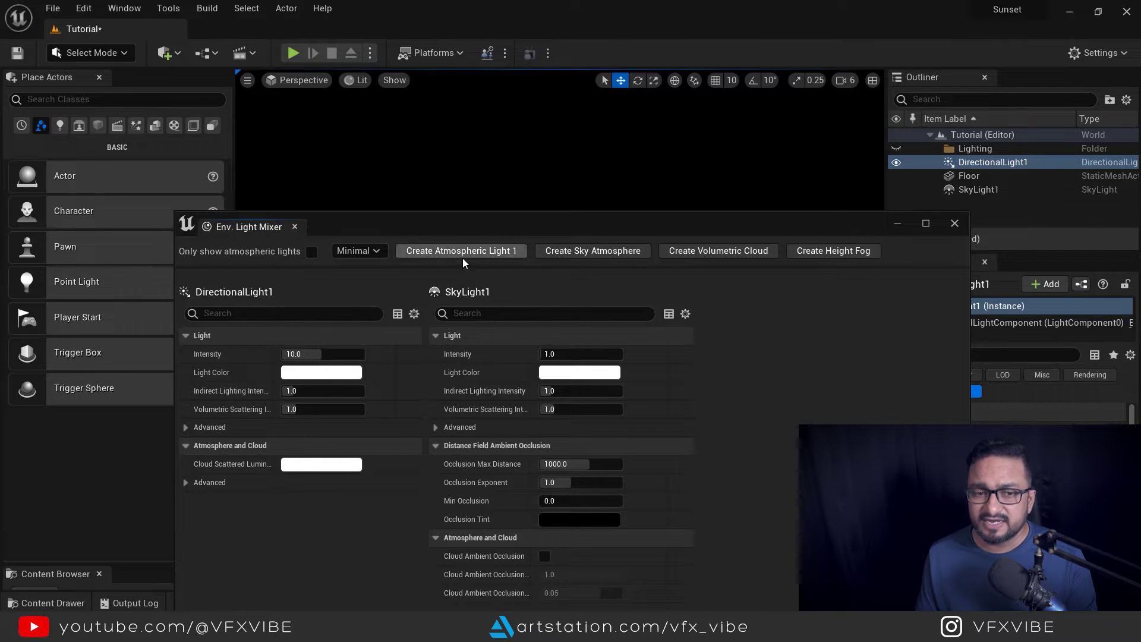
{"action": "left_click", "coordinate": [601, 251]}
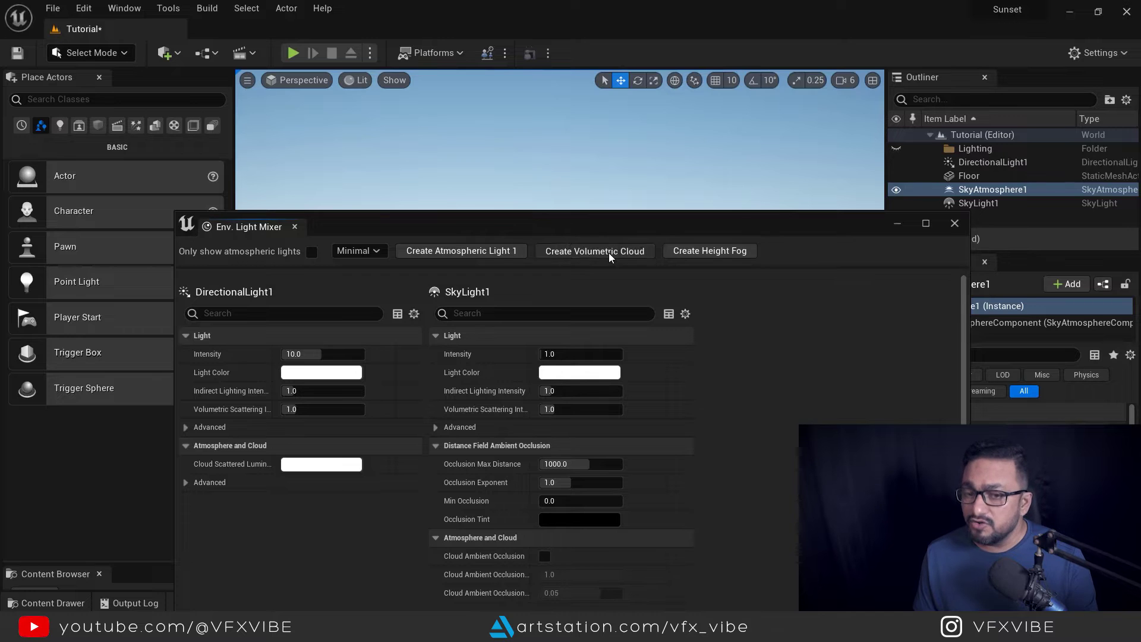
{"action": "left_click", "coordinate": [609, 252]}
{"action": "left_click", "coordinate": [591, 255]}
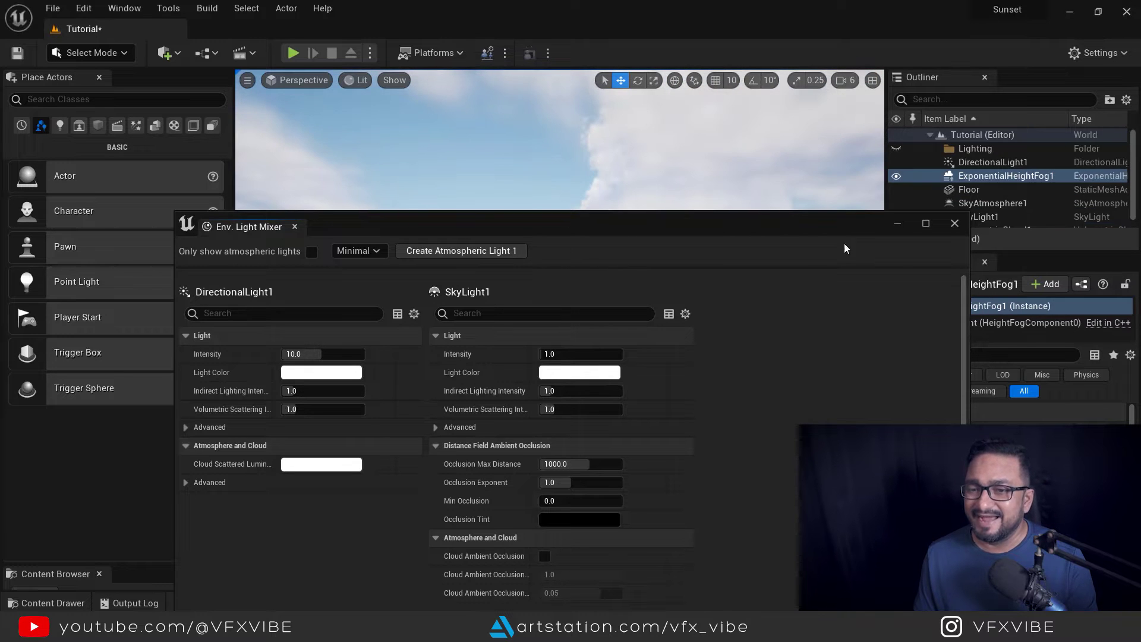
{"action": "left_click", "coordinate": [954, 224]}
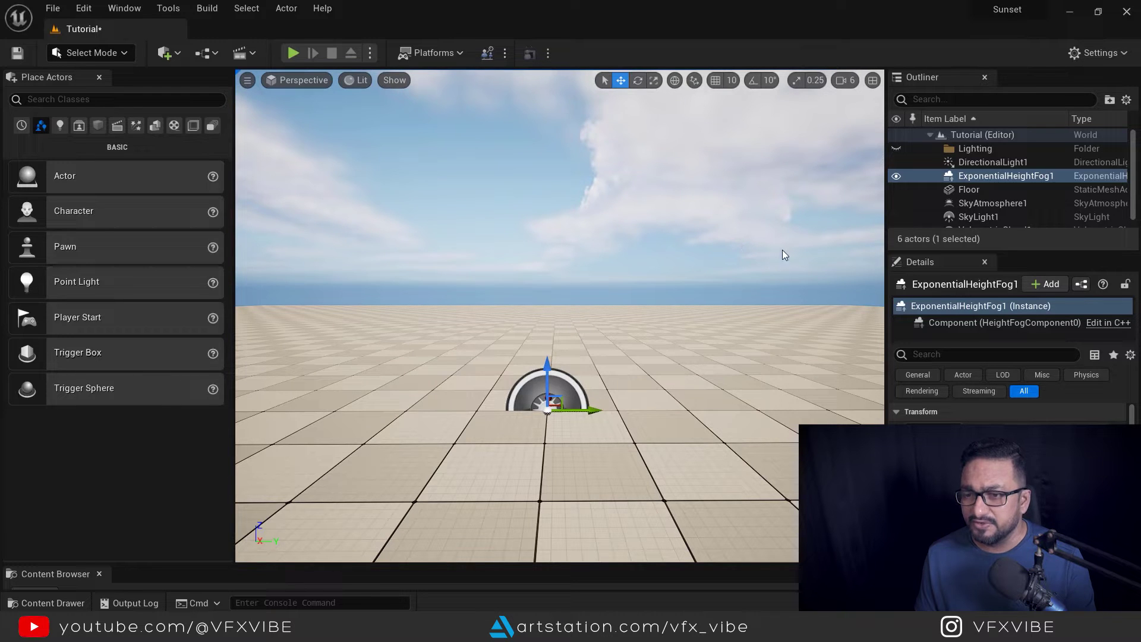
Step: Move the directional light, height fog, floor, sky atmosphere and sky light into the Lighting folder
{"action": "left_click", "coordinate": [972, 162]}
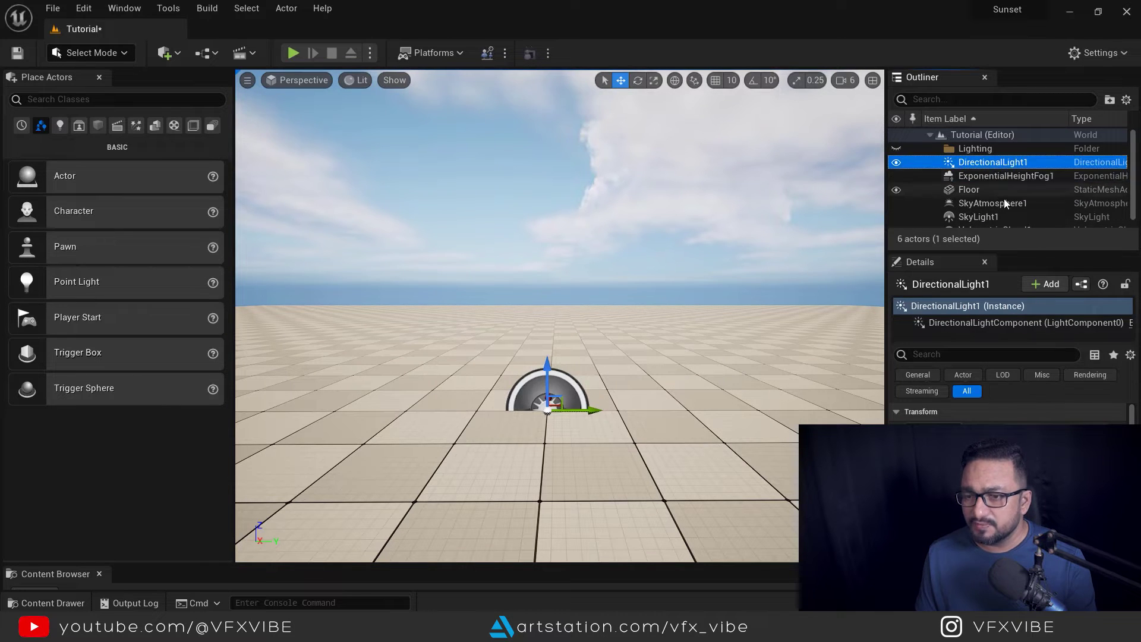
{"action": "scroll", "coordinate": [1004, 199], "scroll_direction": "down", "scroll_amount": 1}
{"action": "left_click", "coordinate": [984, 208], "text": "shift"}
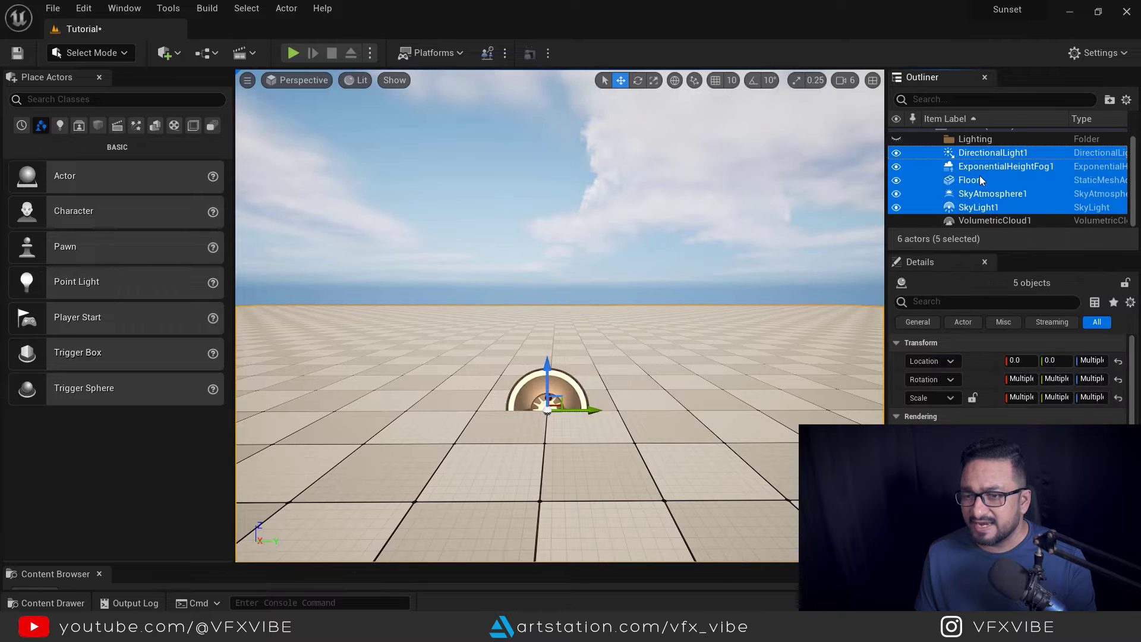
{"action": "scroll", "coordinate": [982, 196], "scroll_direction": "up", "scroll_amount": 1}
{"action": "left_click_drag", "start_coordinate": [980, 176], "coordinate": [972, 149]}
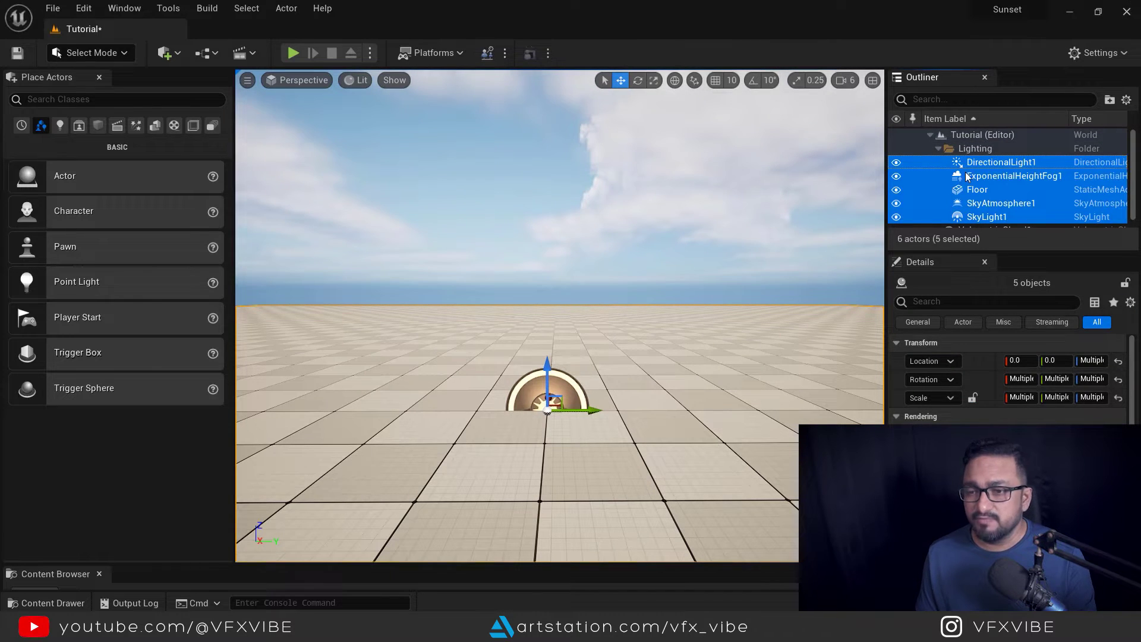
{"action": "scroll", "coordinate": [984, 178], "scroll_direction": "down", "scroll_amount": 1}
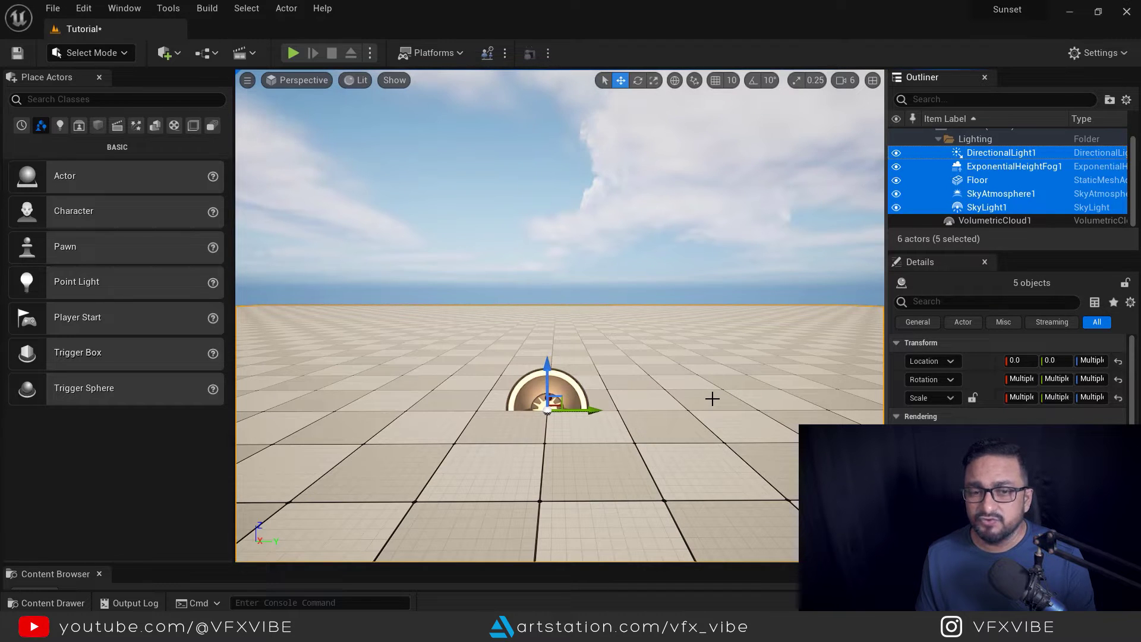
Step: Add a Cine Camera Actor to the level
{"action": "left_click", "coordinate": [175, 53]}
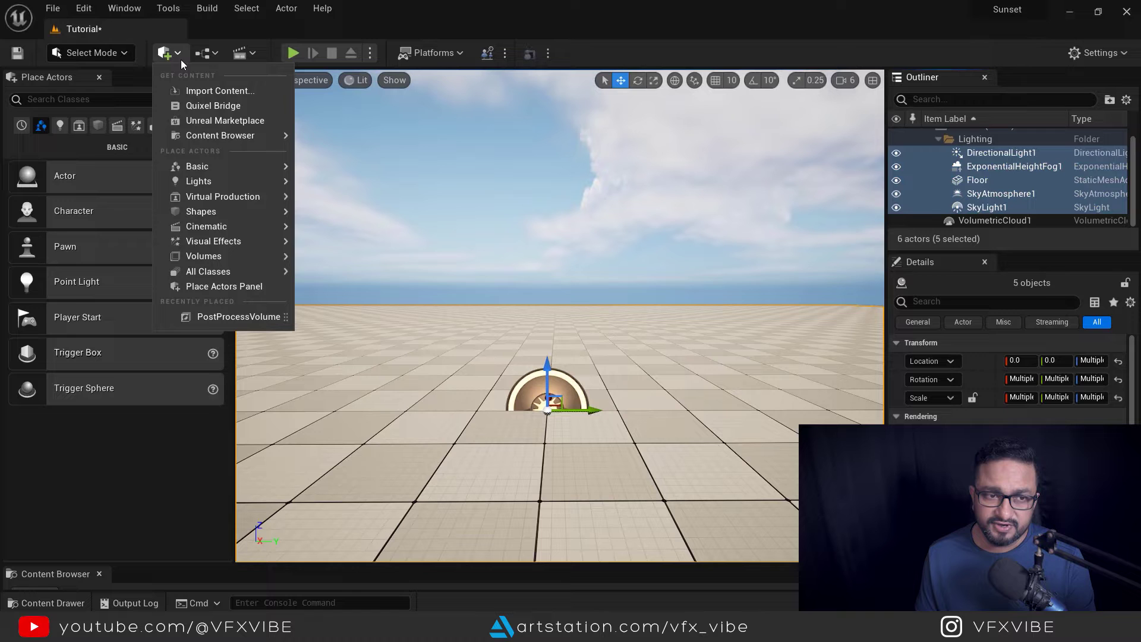
{"action": "mouse_move", "coordinate": [226, 241]}
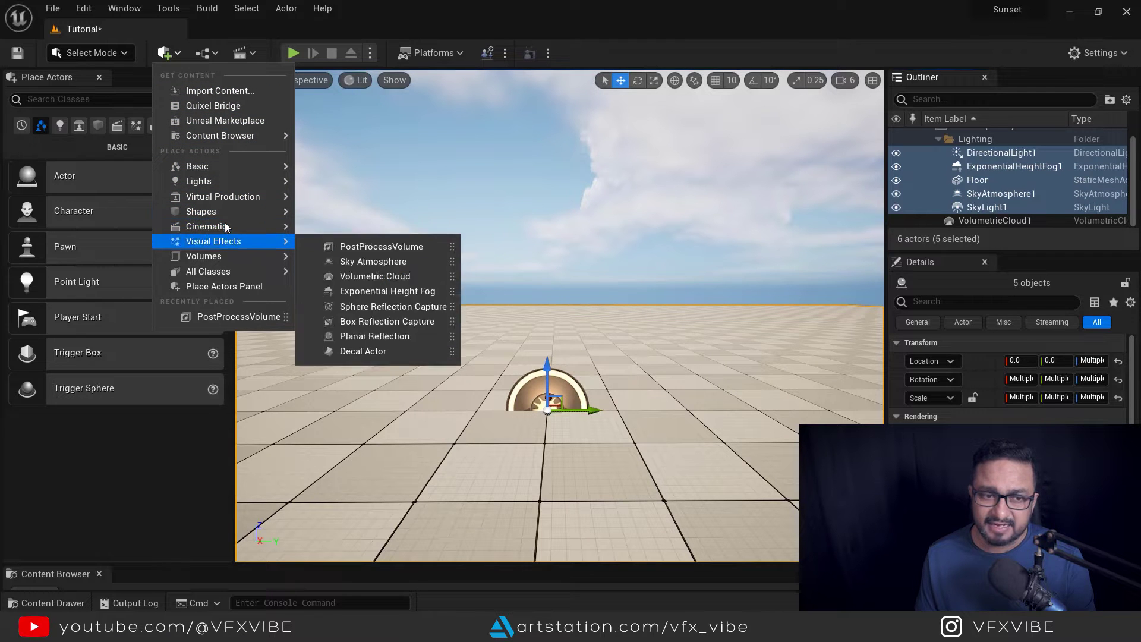
{"action": "mouse_move", "coordinate": [280, 226]}
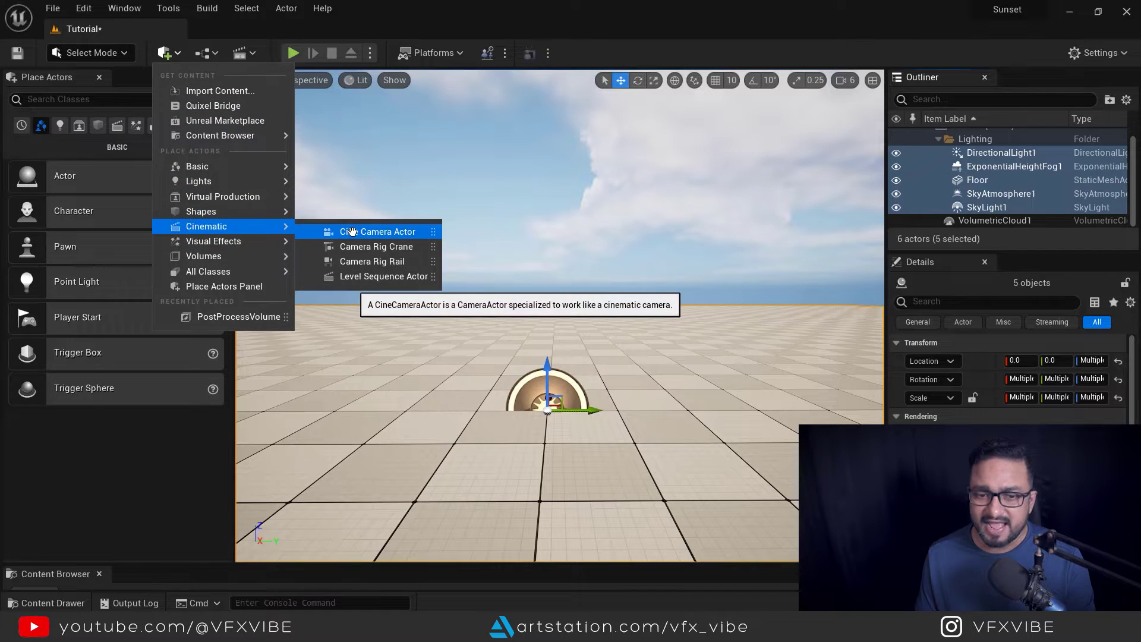
{"action": "left_click", "coordinate": [382, 230]}
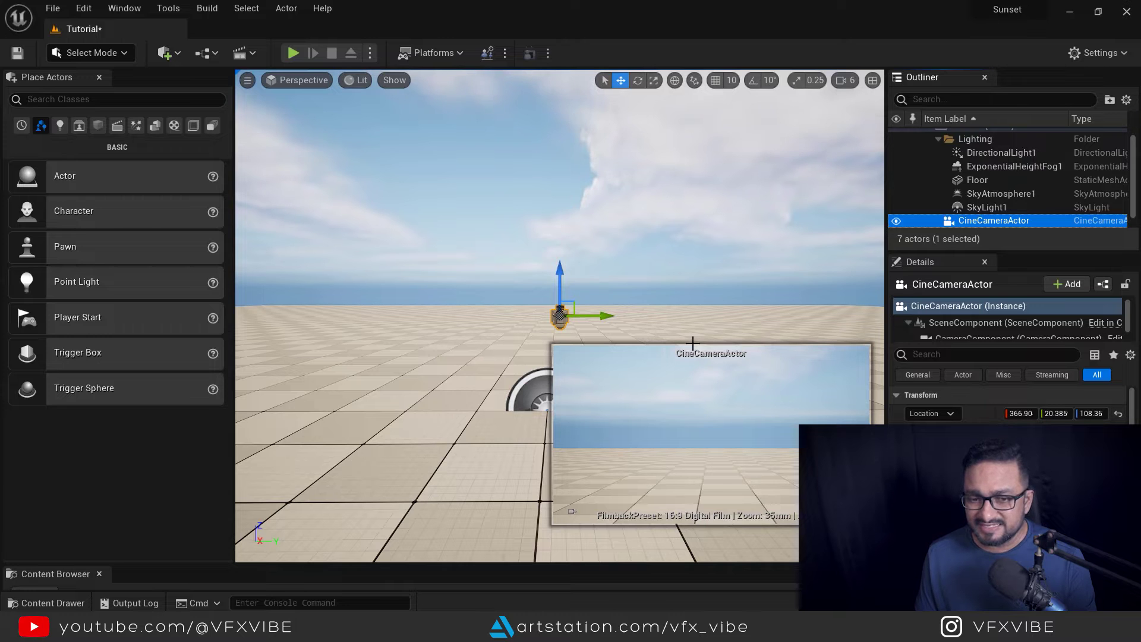
Step: Move the cine camera back along the X axis to about -1726, near the edge of the floor
{"action": "left_click_drag", "start_coordinate": [689, 324], "coordinate": [670, 248], "text": "alt"}
{"action": "scroll", "coordinate": [661, 270], "scroll_direction": "down", "scroll_amount": 3}
{"action": "right_click_drag", "start_coordinate": [654, 296], "coordinate": [587, 310]}
{"action": "left_click_drag", "start_coordinate": [586, 314], "coordinate": [571, 345]}
{"action": "right_click_drag", "start_coordinate": [382, 345], "coordinate": [421, 374]}
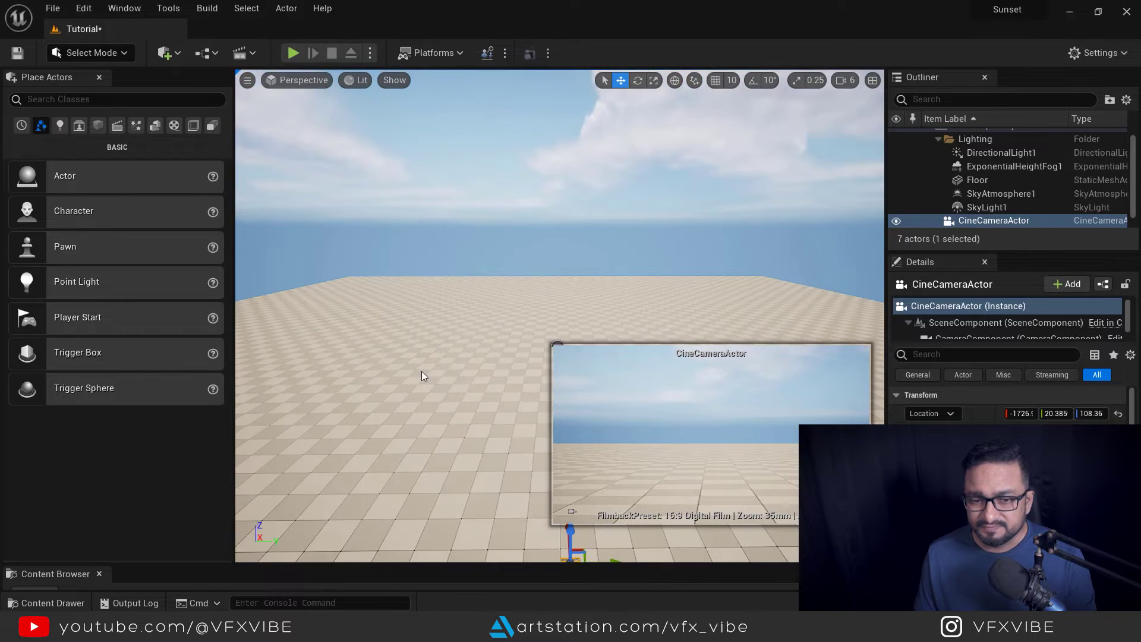
{"action": "right_click_drag", "start_coordinate": [457, 324], "coordinate": [458, 318]}
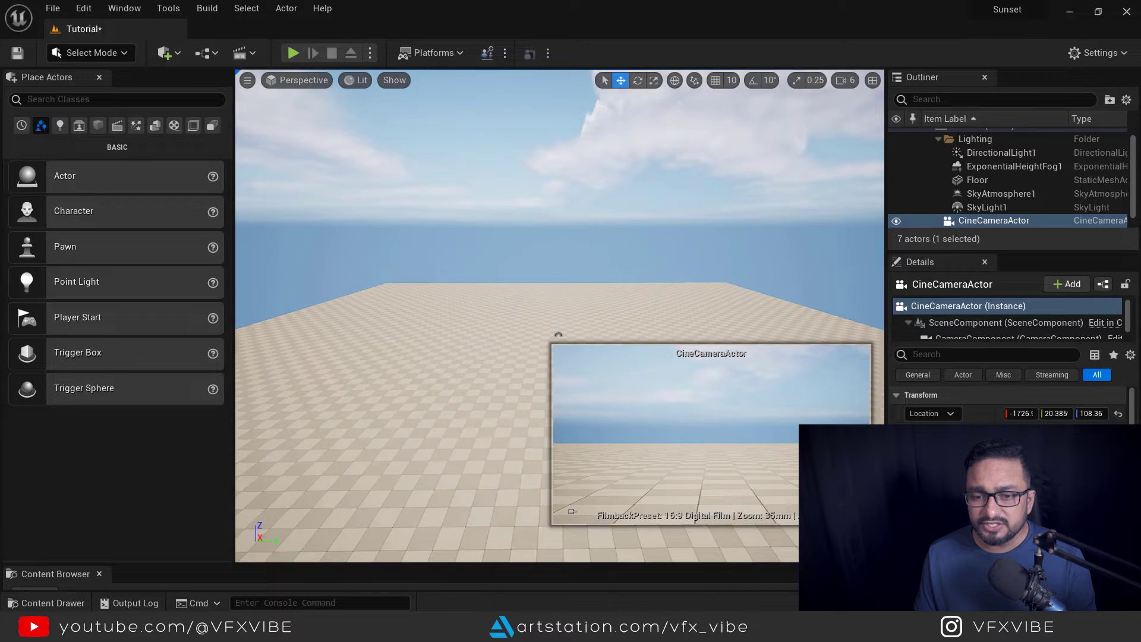
{"action": "right_click", "coordinate": [459, 316]}
{"action": "key", "text": "Escape"}
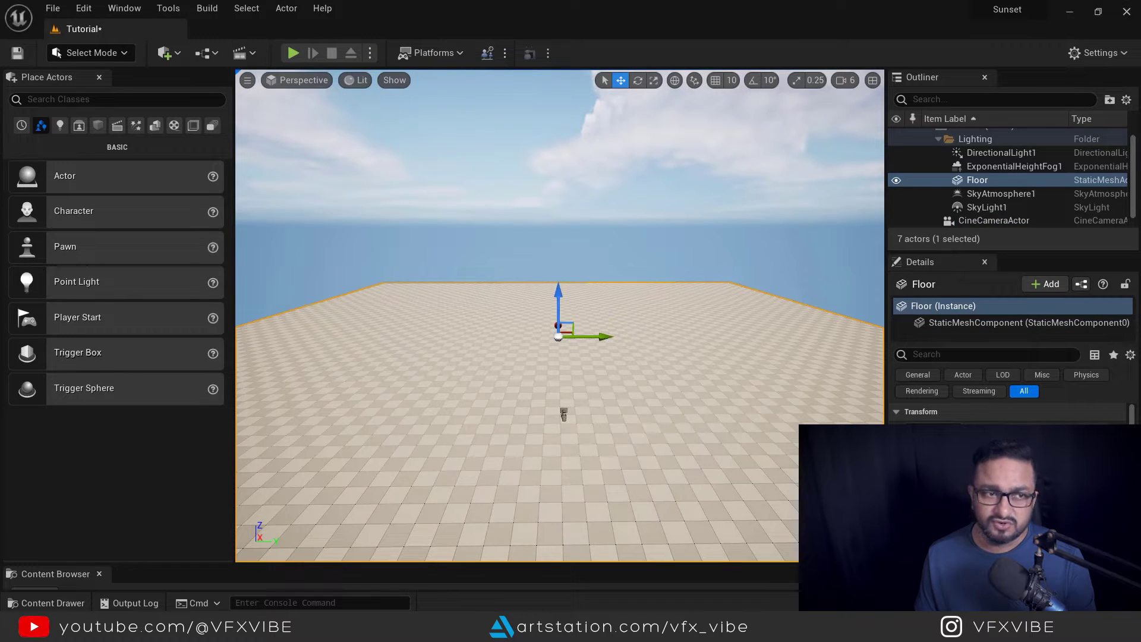
Step: Create a new landscape with a 31×31 quads section size and 8 × 8 components
{"action": "left_click", "coordinate": [103, 56]}
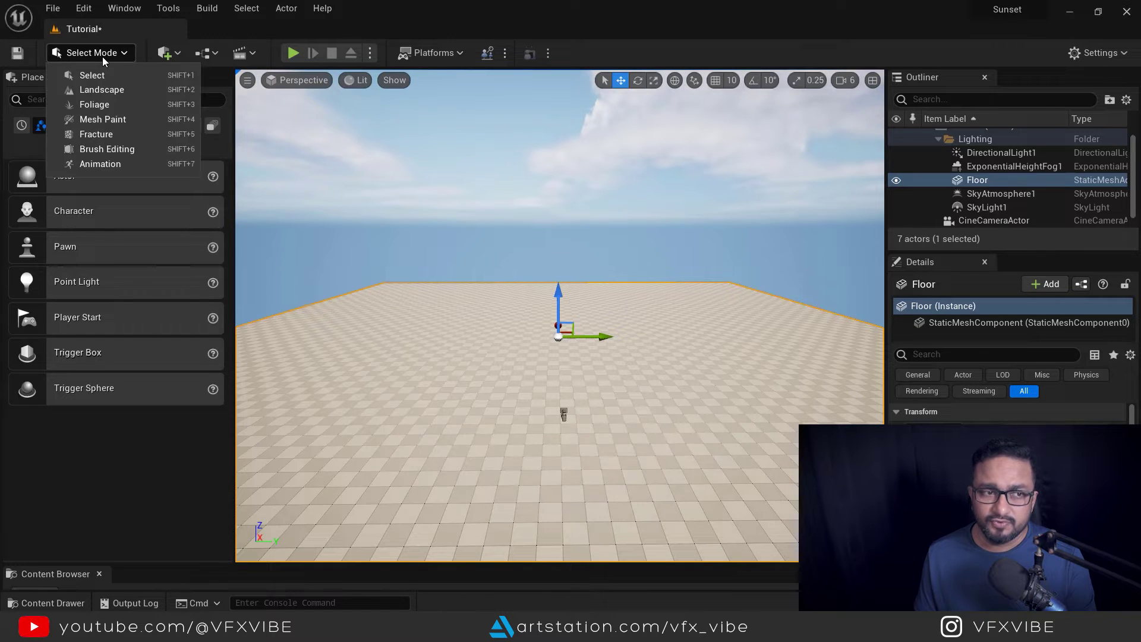
{"action": "left_click", "coordinate": [115, 90]}
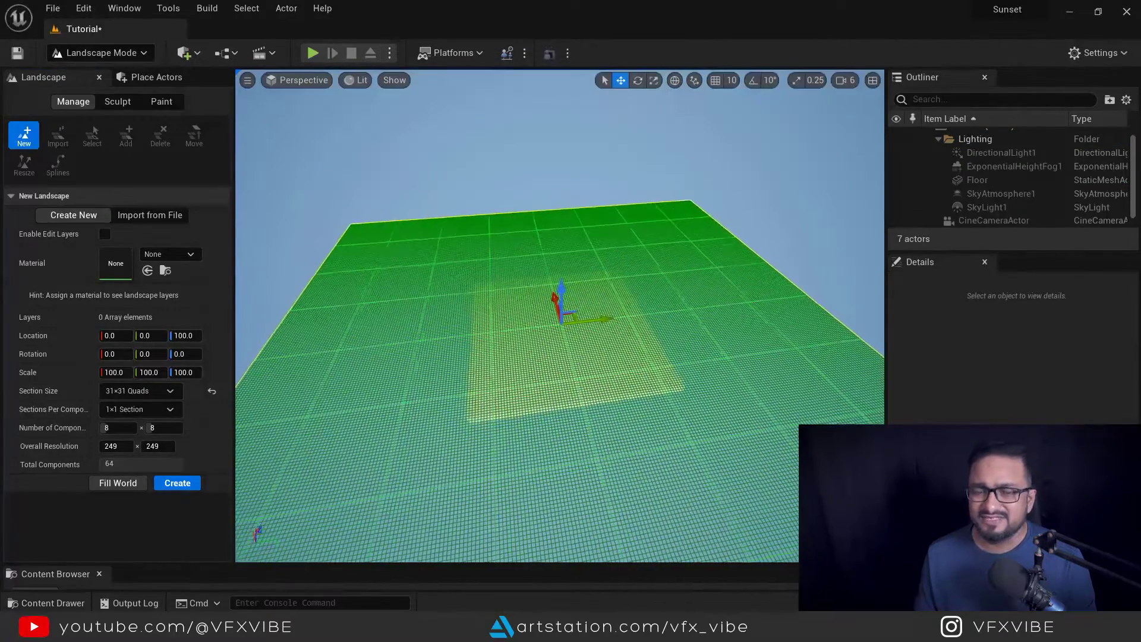
{"action": "left_click_drag", "start_coordinate": [587, 445], "coordinate": [574, 420], "text": "alt"}
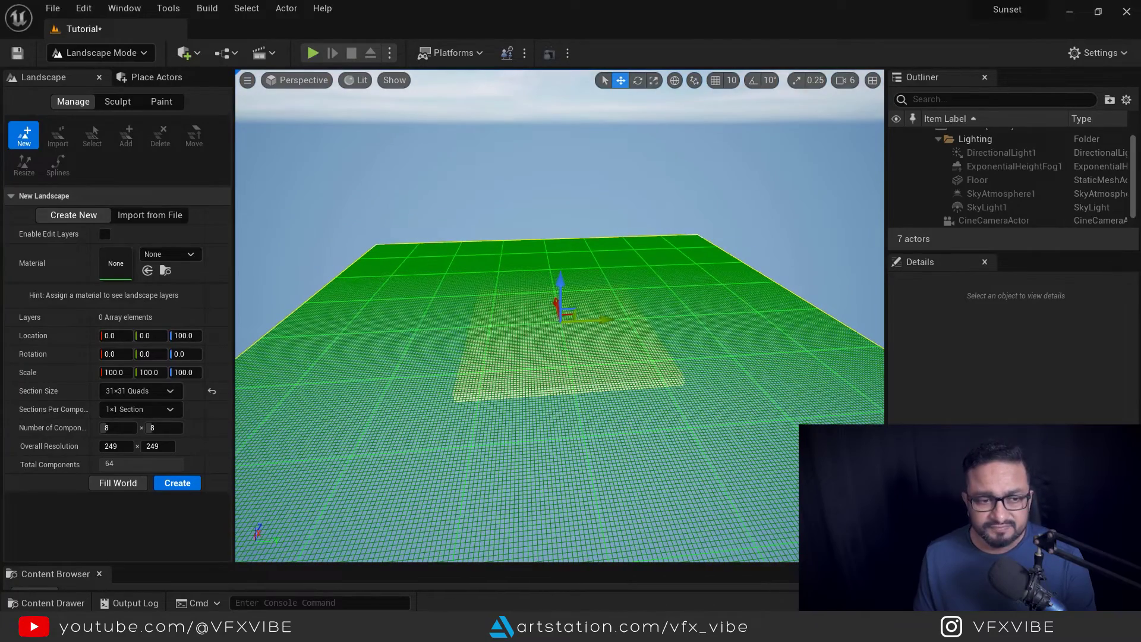
{"action": "left_click", "coordinate": [180, 485]}
Step: Sculpt raised hills along the far edge of the landscape with a brush size of about 2187 and tool strength 0.1
{"action": "mouse_move", "coordinate": [477, 396]}
{"action": "left_mouse_down", "text": "alt"}
{"action": "mouse_move", "coordinate": [478, 321]}
{"action": "mouse_move", "coordinate": [477, 380]}
{"action": "left_mouse_up", "text": "alt"}
{"action": "left_click_drag", "start_coordinate": [509, 321], "coordinate": [510, 410], "text": "alt"}
{"action": "right_click_drag", "start_coordinate": [510, 351], "coordinate": [497, 252]}
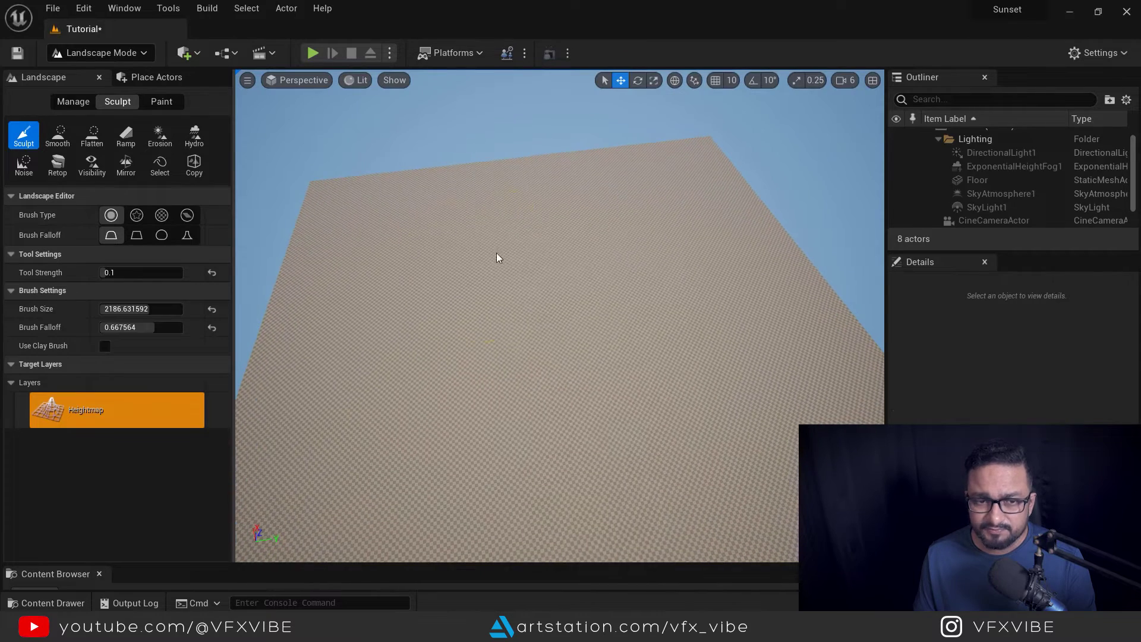
{"action": "right_click", "coordinate": [496, 252]}
{"action": "mouse_move", "coordinate": [349, 203]}
{"action": "left_mouse_down"}
{"action": "mouse_move", "coordinate": [474, 188]}
{"action": "mouse_move", "coordinate": [418, 198]}
{"action": "mouse_move", "coordinate": [435, 191]}
{"action": "left_mouse_up"}
{"action": "right_click_drag", "start_coordinate": [489, 226], "coordinate": [428, 226]}
{"action": "left_click_drag", "start_coordinate": [420, 168], "coordinate": [731, 172]}
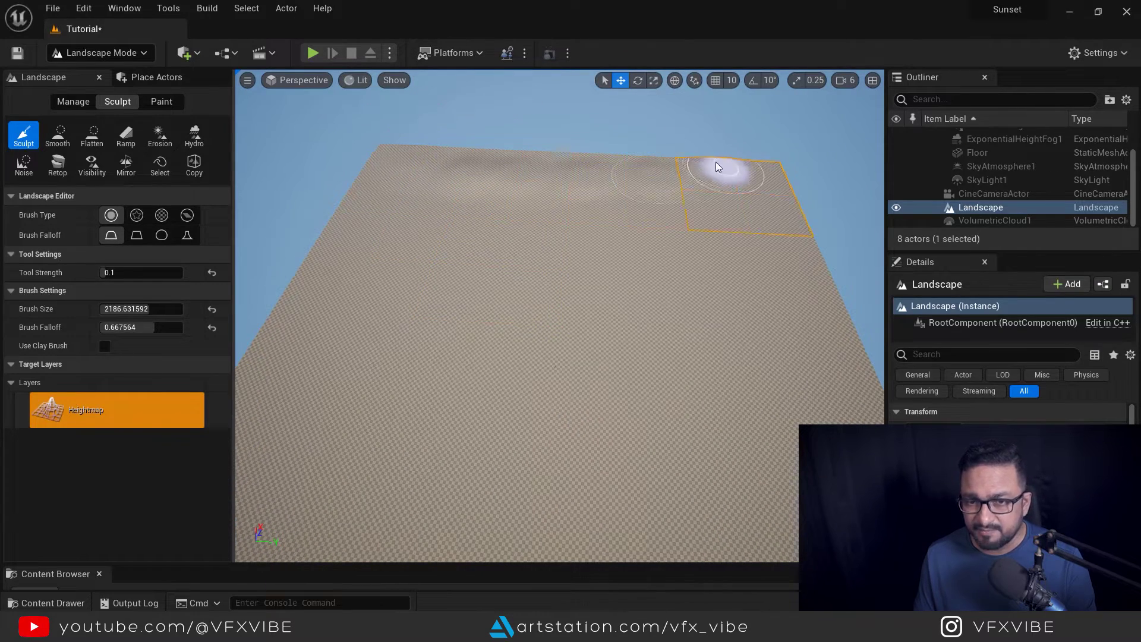
Step: Sculpt soft, uneven mounds across the middle and sides of the landscape with the same brush
{"action": "right_click_drag", "start_coordinate": [731, 171], "coordinate": [759, 258]}
{"action": "right_click_drag", "start_coordinate": [696, 394], "coordinate": [695, 357]}
{"action": "right_click_drag", "start_coordinate": [461, 179], "coordinate": [461, 291]}
{"action": "mouse_move", "coordinate": [446, 294]}
{"action": "left_mouse_down"}
{"action": "mouse_move", "coordinate": [435, 333]}
{"action": "mouse_move", "coordinate": [460, 288]}
{"action": "mouse_move", "coordinate": [565, 291]}
{"action": "mouse_move", "coordinate": [680, 359]}
{"action": "left_mouse_up"}
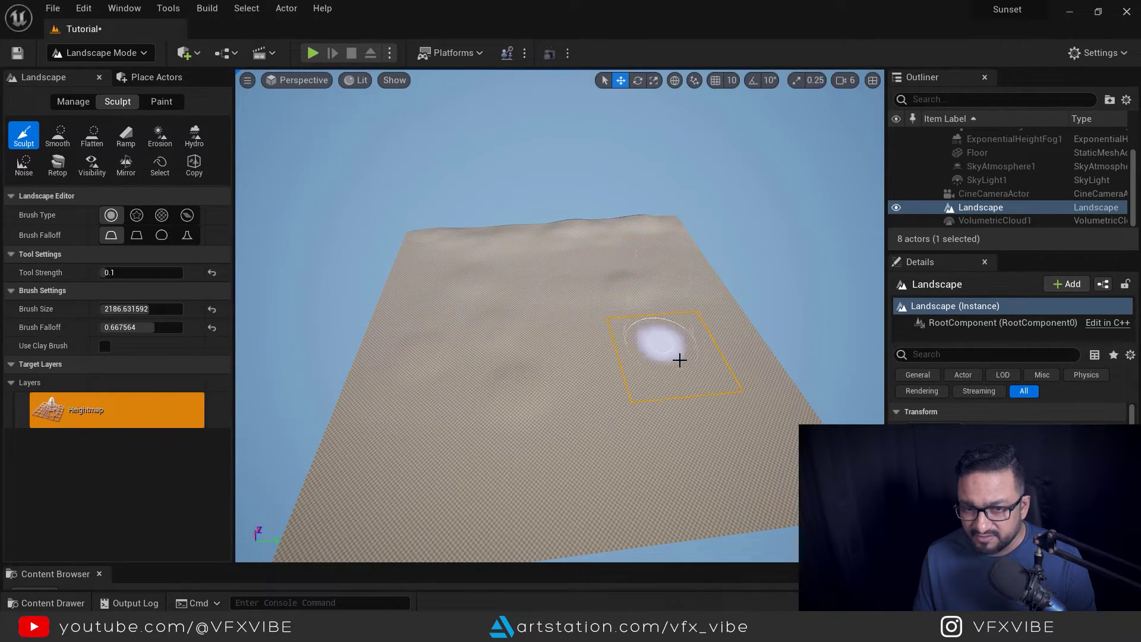
{"action": "right_click_drag", "start_coordinate": [680, 359], "coordinate": [731, 359]}
{"action": "right_click_drag", "start_coordinate": [411, 298], "coordinate": [520, 420]}
{"action": "left_click_drag", "start_coordinate": [520, 420], "coordinate": [540, 275]}
{"action": "mouse_move", "coordinate": [540, 275]}
{"action": "right_mouse_down"}
{"action": "mouse_move", "coordinate": [618, 451]}
{"action": "mouse_move", "coordinate": [516, 325]}
{"action": "mouse_move", "coordinate": [464, 408]}
{"action": "mouse_move", "coordinate": [553, 390]}
{"action": "mouse_move", "coordinate": [303, 426]}
{"action": "mouse_move", "coordinate": [306, 83]}
{"action": "right_mouse_up"}
Step: Pilot the CineCameraActor in Select mode and raise it above the terrain, framing the hills along a horizon near mid-frame
{"action": "left_click", "coordinate": [299, 80]}
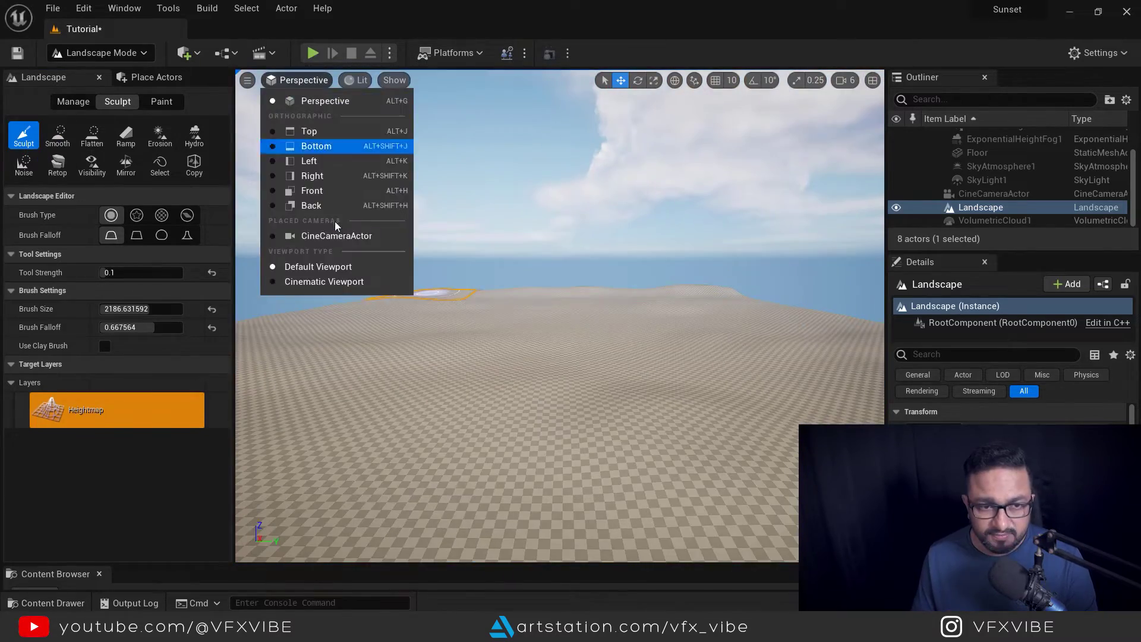
{"action": "left_click", "coordinate": [337, 236]}
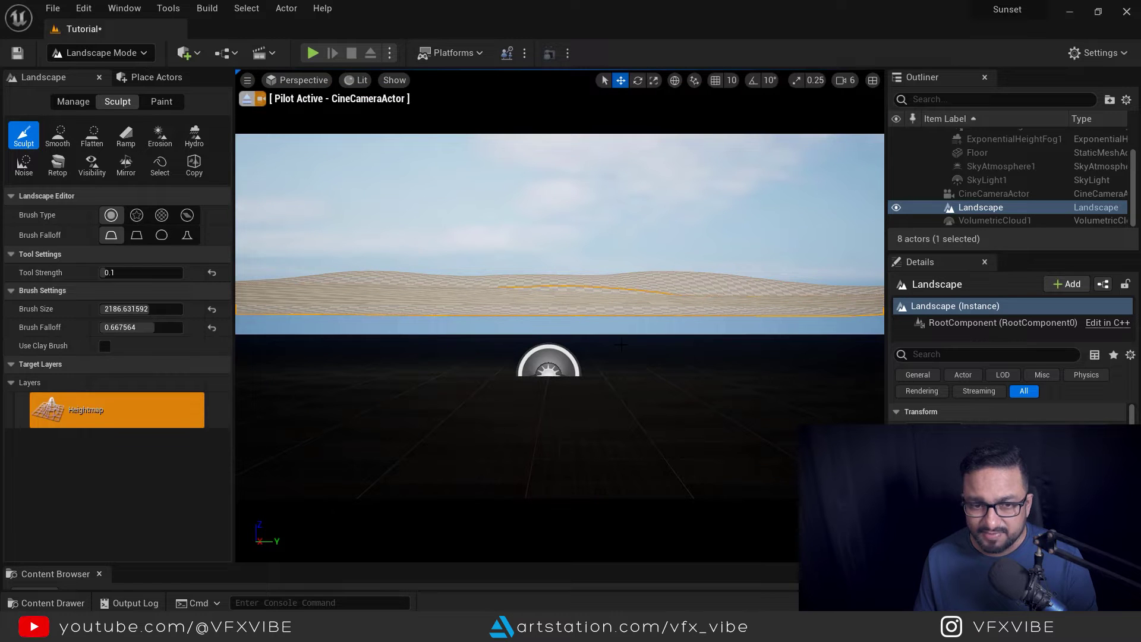
{"action": "right_click_drag", "start_coordinate": [613, 327], "coordinate": [570, 304]}
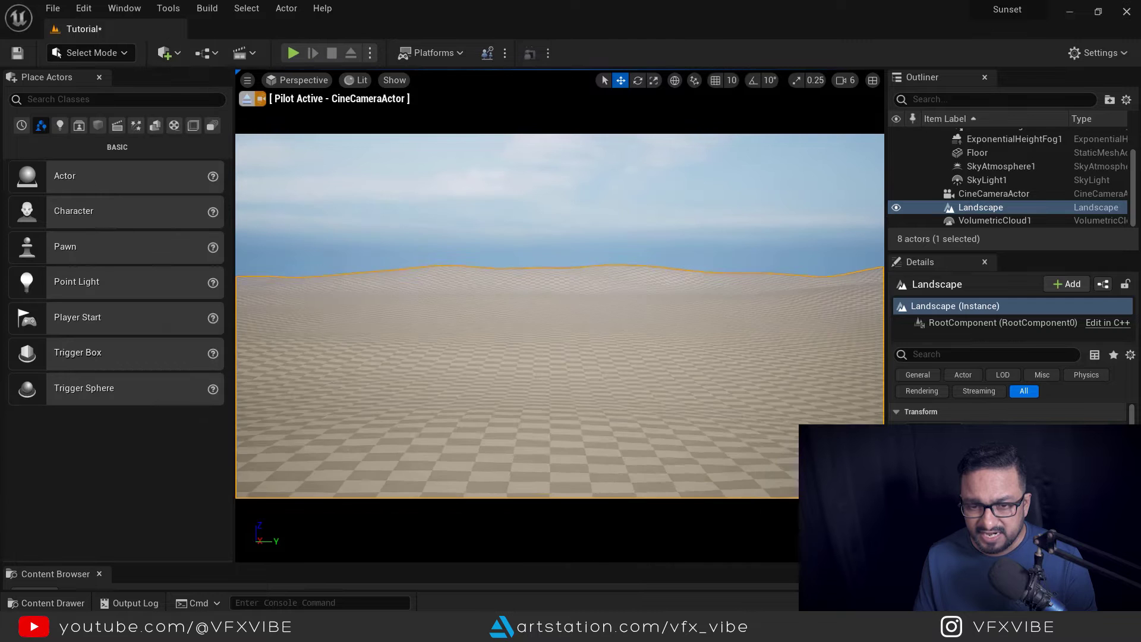
{"action": "key", "text": "s"}
{"action": "right_click_drag", "start_coordinate": [570, 304], "coordinate": [558, 300]}
{"action": "key", "text": "w"}
{"action": "key", "text": "w"}
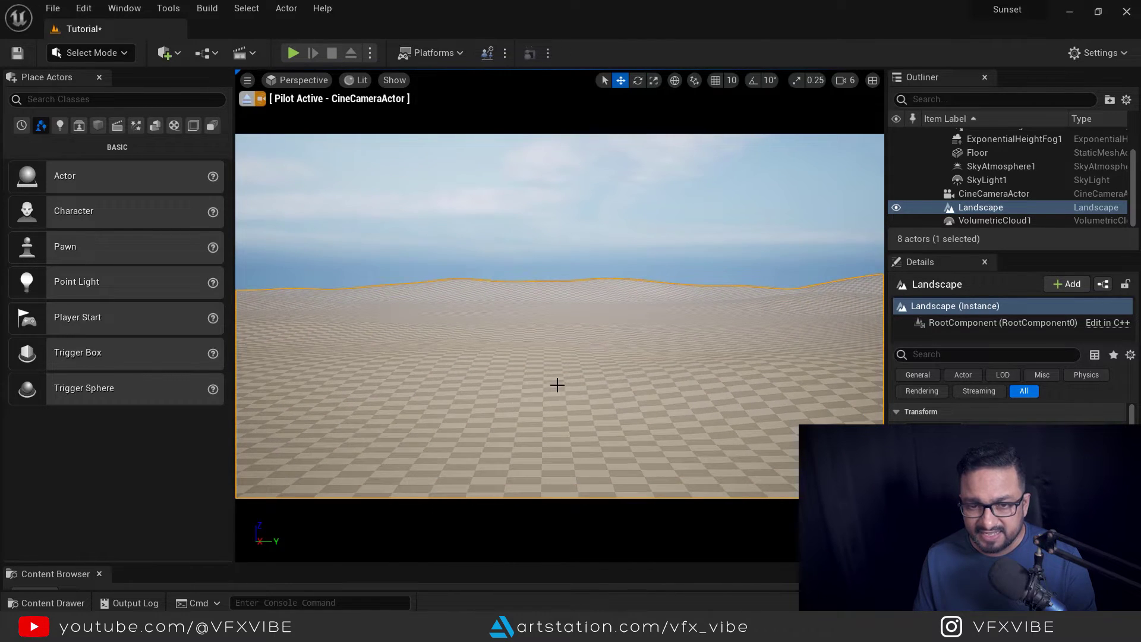
{"action": "key", "text": "q"}
{"action": "right_click_drag", "start_coordinate": [558, 385], "coordinate": [589, 385]}
{"action": "key", "text": "e"}
{"action": "key", "text": "q"}
{"action": "key", "text": "e"}
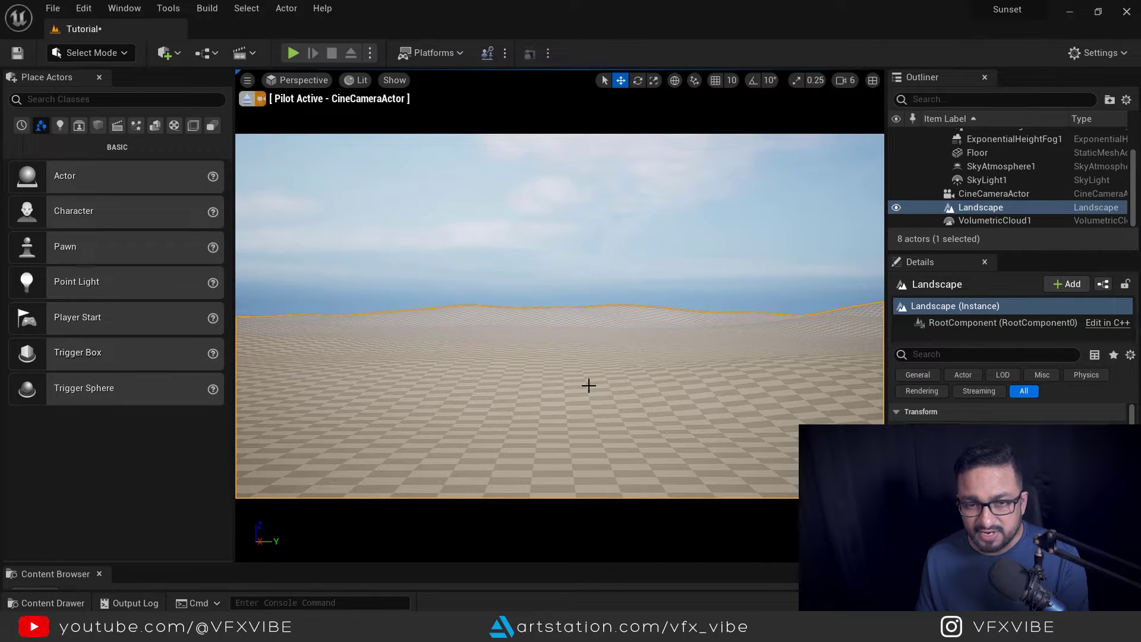
Step: Place the sun in front of the camera, stop piloting, and rotate DirectionalLight1 to lower the sun over the dunes
{"action": "key", "text": "ctrl+l"}
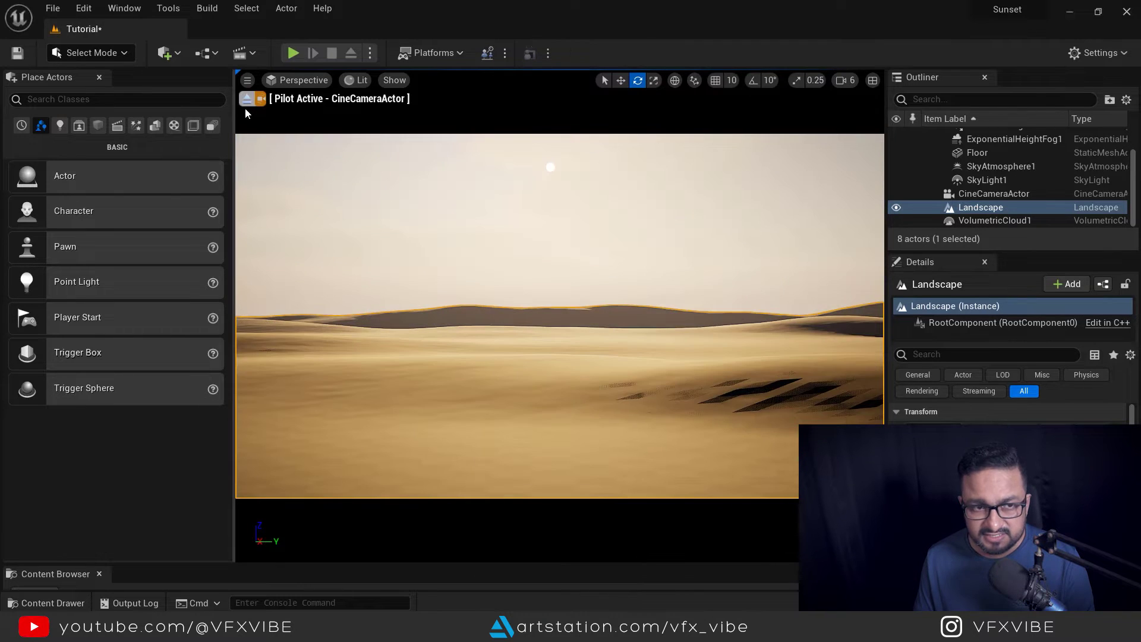
{"action": "left_click", "coordinate": [246, 98]}
{"action": "right_click_drag", "start_coordinate": [620, 333], "coordinate": [621, 452]}
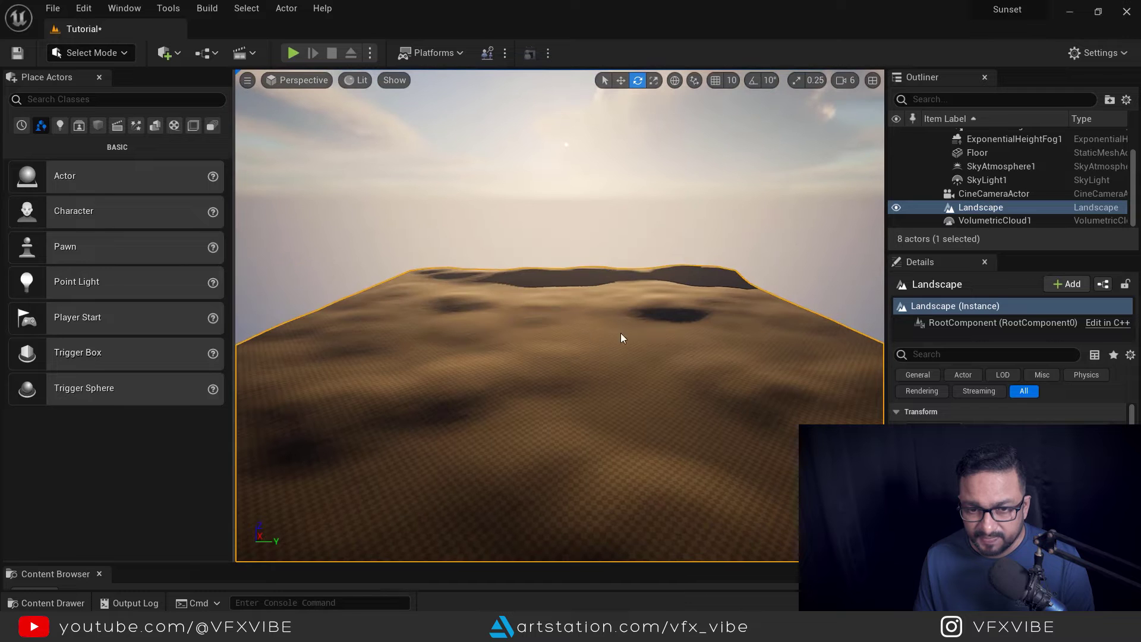
{"action": "right_click", "coordinate": [582, 333]}
{"action": "left_click", "coordinate": [995, 207]}
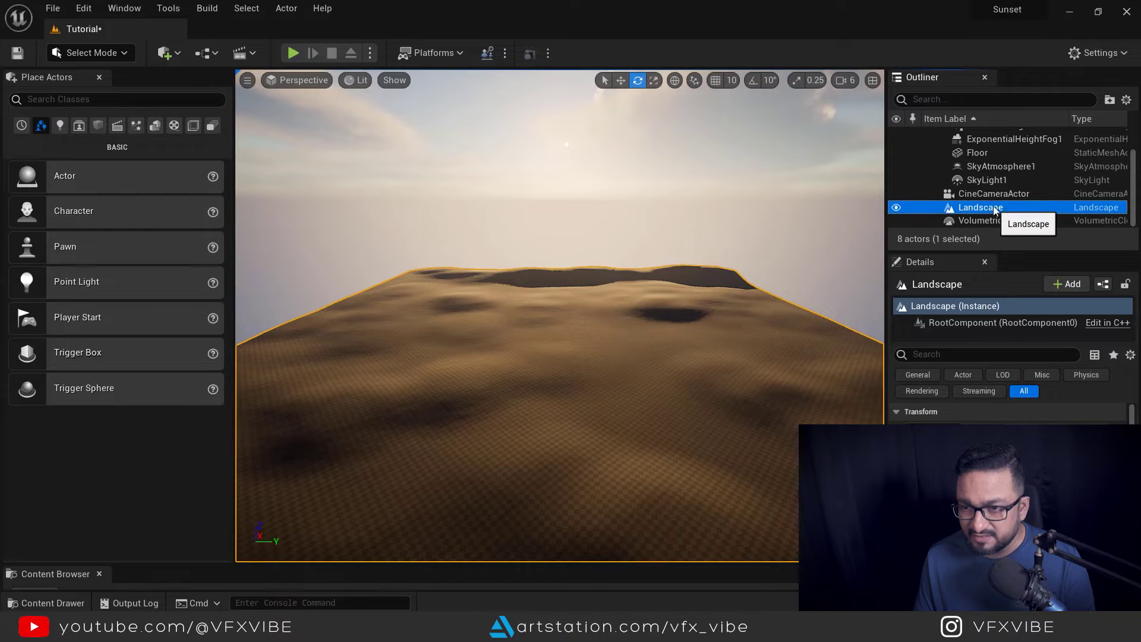
{"action": "scroll", "coordinate": [1001, 165], "scroll_direction": "up", "scroll_amount": 2}
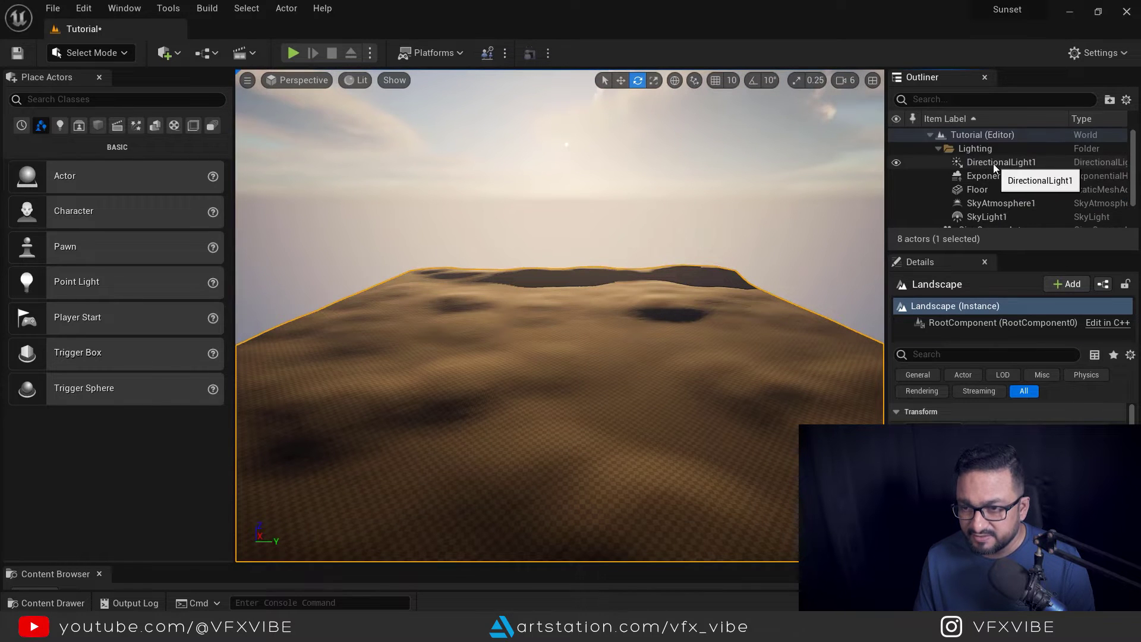
{"action": "left_click", "coordinate": [994, 163]}
{"action": "key", "text": "f"}
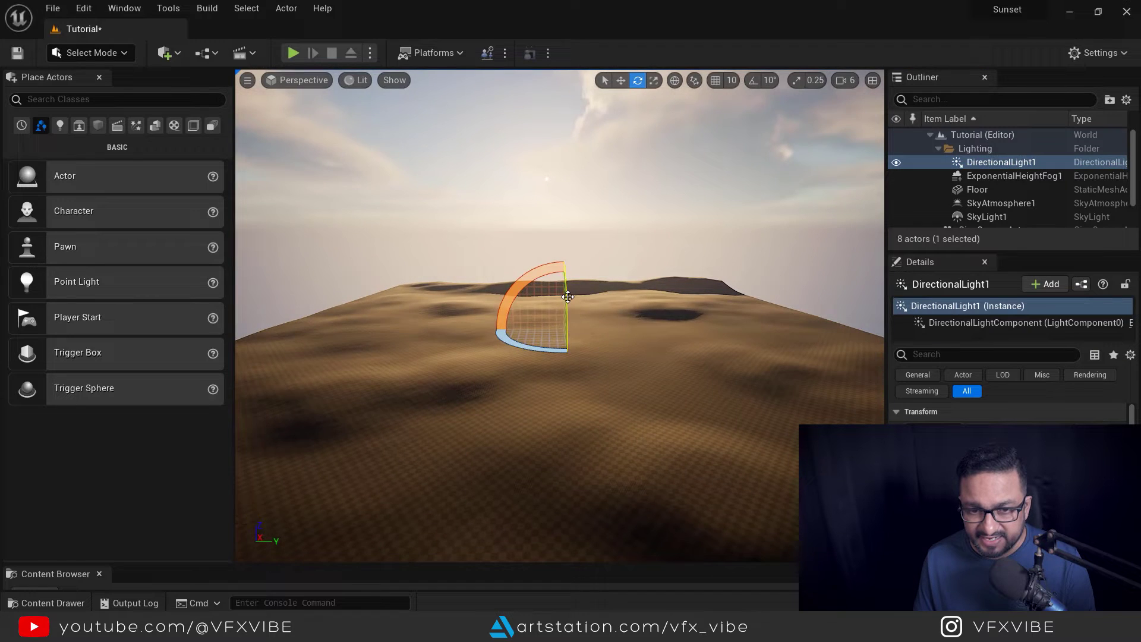
{"action": "mouse_move", "coordinate": [568, 296]}
{"action": "left_mouse_down"}
{"action": "mouse_move", "coordinate": [568, 333]}
{"action": "mouse_move", "coordinate": [567, 309]}
{"action": "left_mouse_up"}
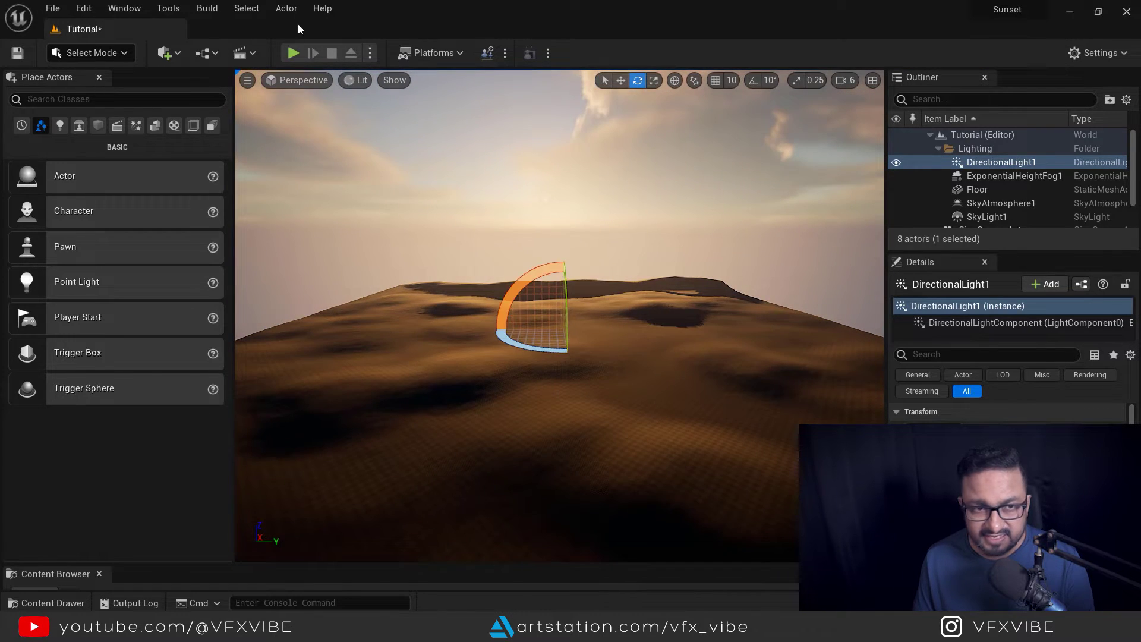
Step: Pilot the CineCameraActor again and rotate DirectionalLight1 so the sun sits just above the hills
{"action": "left_click", "coordinate": [298, 80]}
{"action": "left_click", "coordinate": [322, 237]}
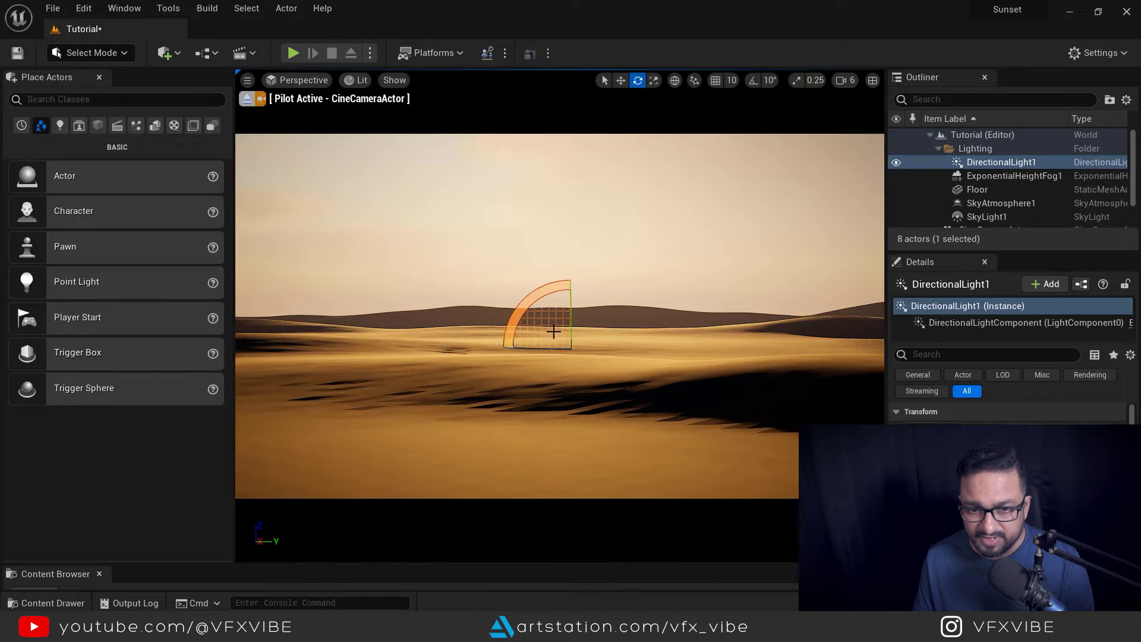
{"action": "left_click_drag", "start_coordinate": [569, 324], "coordinate": [668, 300]}
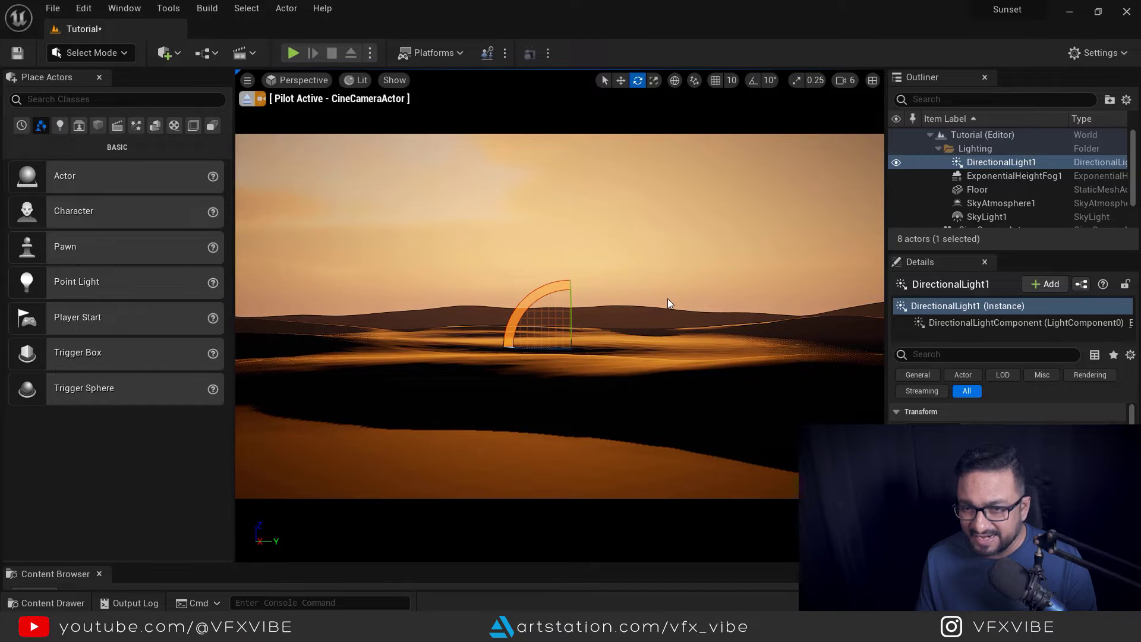
{"action": "scroll", "coordinate": [1004, 196], "scroll_direction": "down", "scroll_amount": 2}
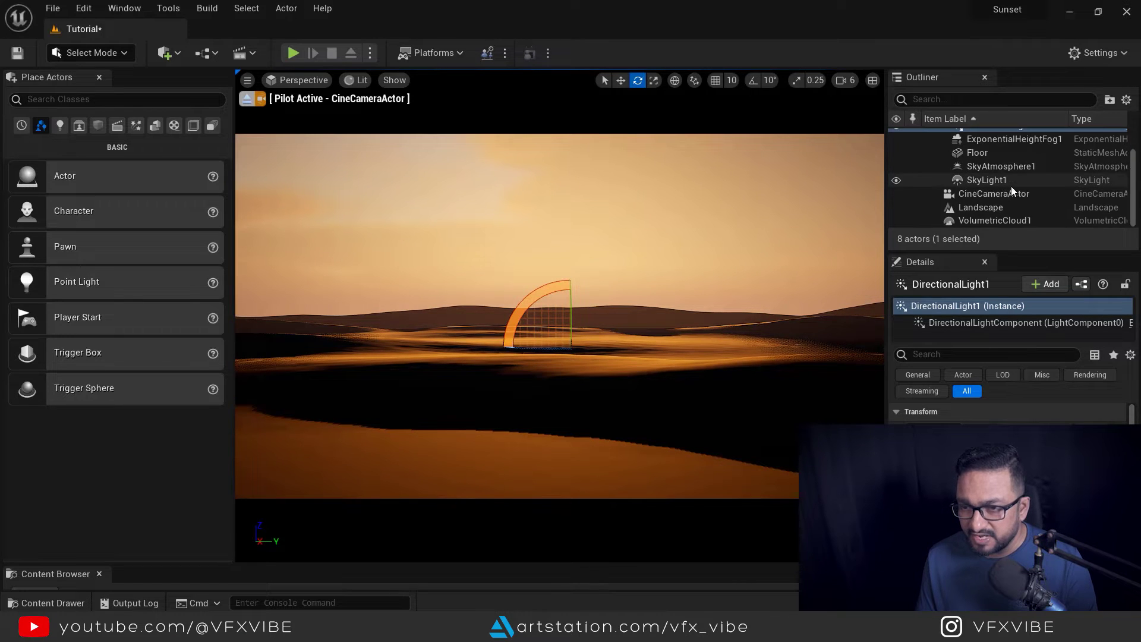
{"action": "left_click", "coordinate": [1018, 221]}
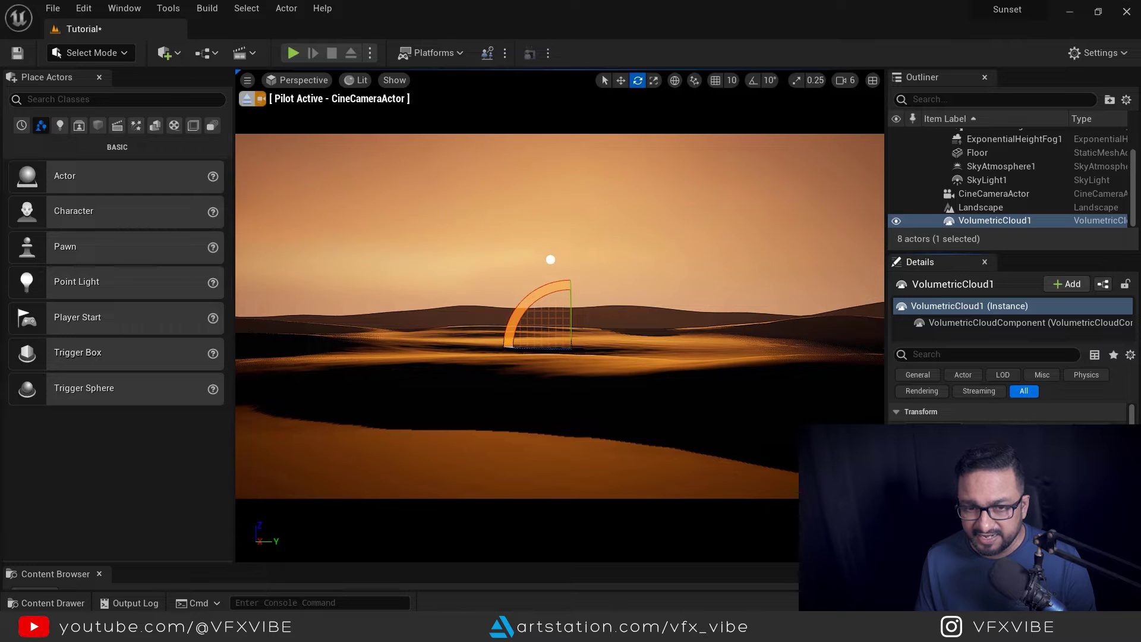
{"action": "mouse_move", "coordinate": [571, 346]}
{"action": "left_mouse_down"}
{"action": "mouse_move", "coordinate": [571, 325]}
{"action": "mouse_move", "coordinate": [571, 345]}
{"action": "left_mouse_up"}
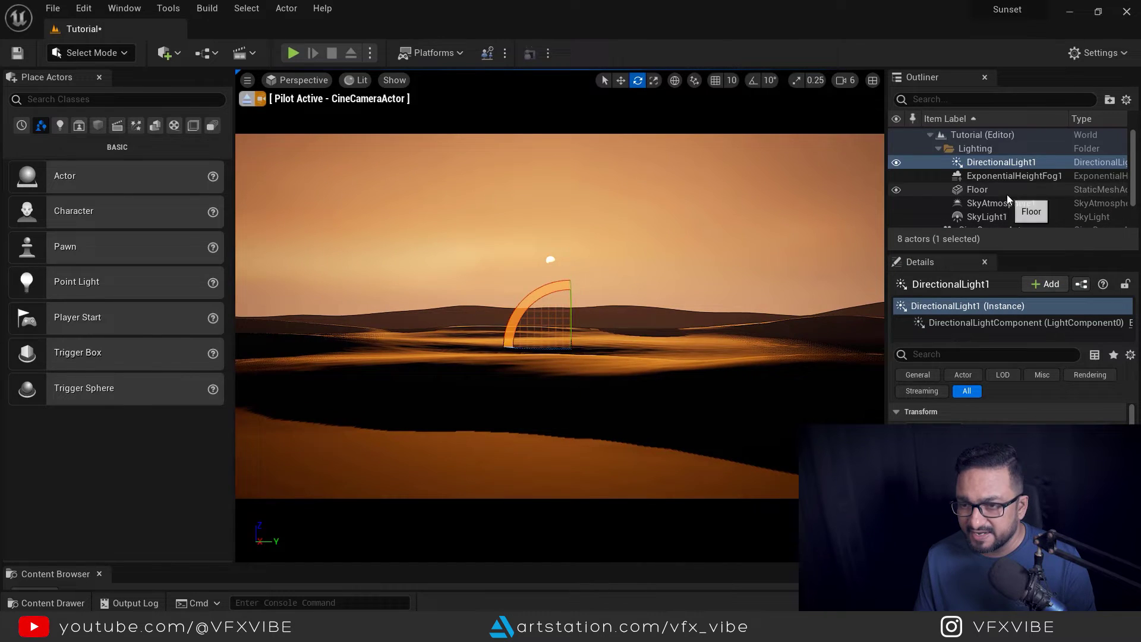
Step: Set DirectionalLight1's Source Angle to about 4.02 for a larger sun disc, and fine-tune the light's rotation
{"action": "scroll", "coordinate": [1020, 195], "scroll_direction": "down", "scroll_amount": 2}
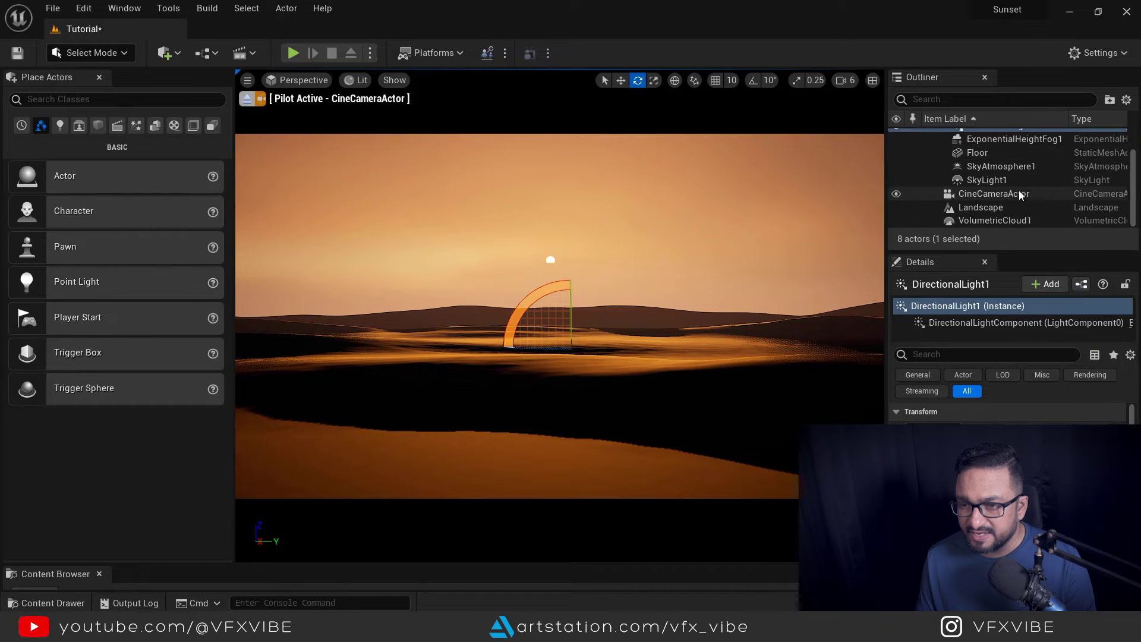
{"action": "scroll", "coordinate": [1021, 193], "scroll_direction": "up", "scroll_amount": 2}
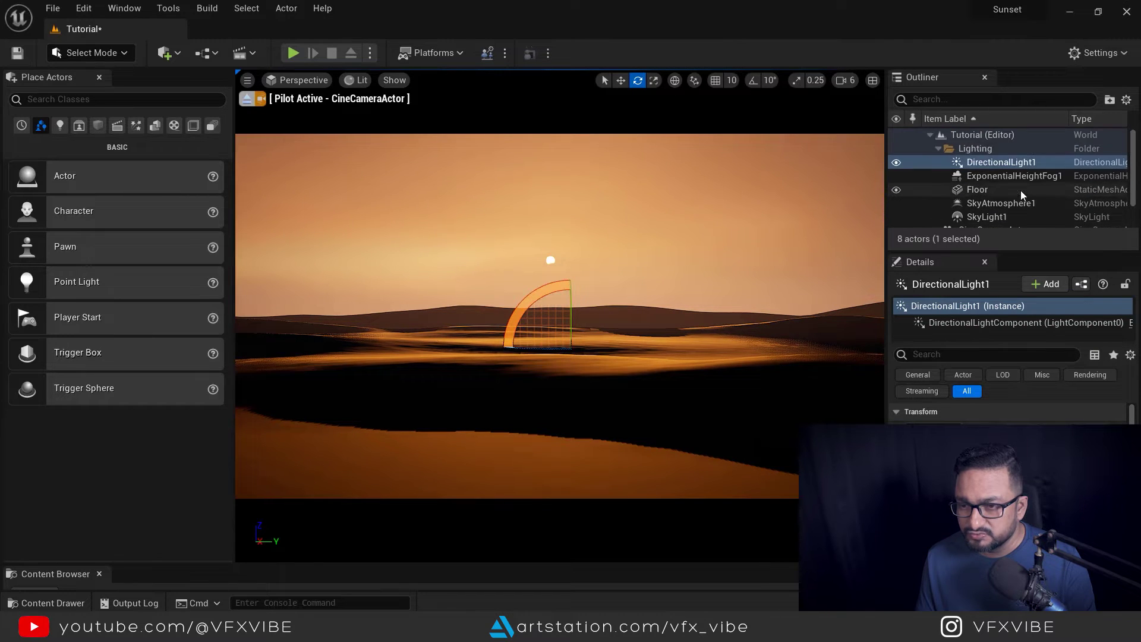
{"action": "scroll", "coordinate": [1010, 413], "scroll_direction": "down", "scroll_amount": 2}
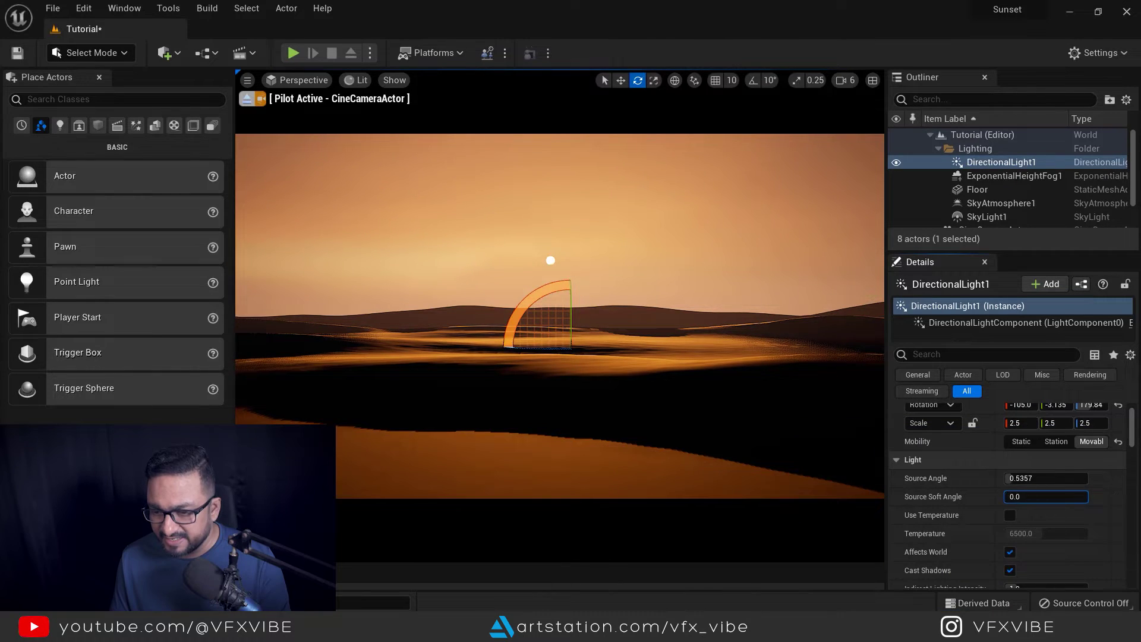
{"action": "left_click_drag", "start_coordinate": [1014, 478], "coordinate": [1070, 478]}
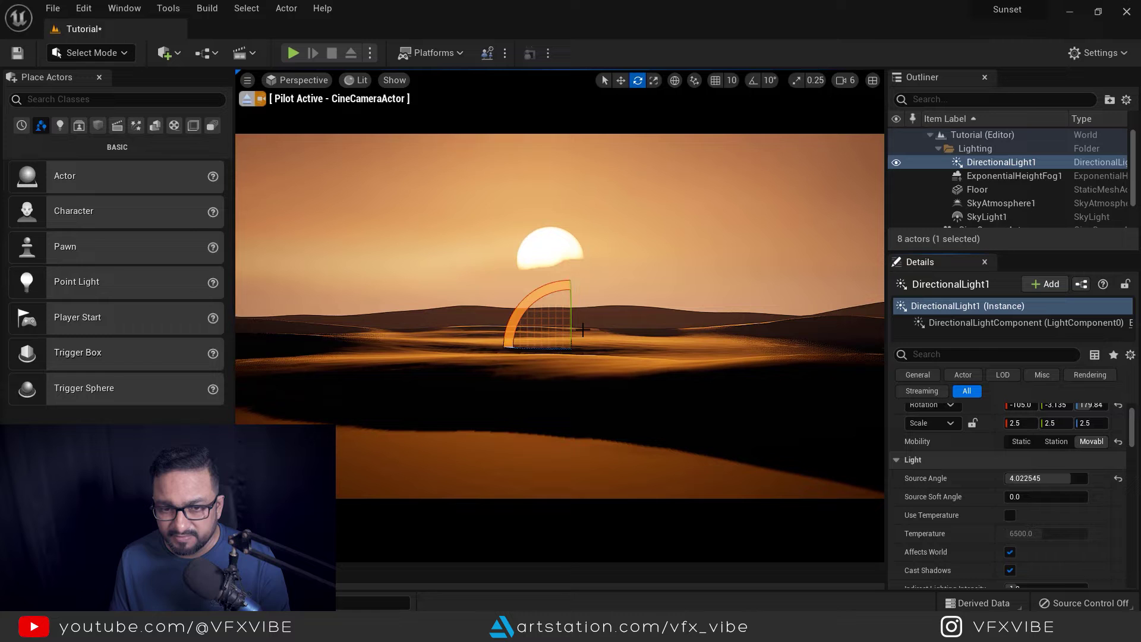
{"action": "left_click_drag", "start_coordinate": [571, 318], "coordinate": [570, 323]}
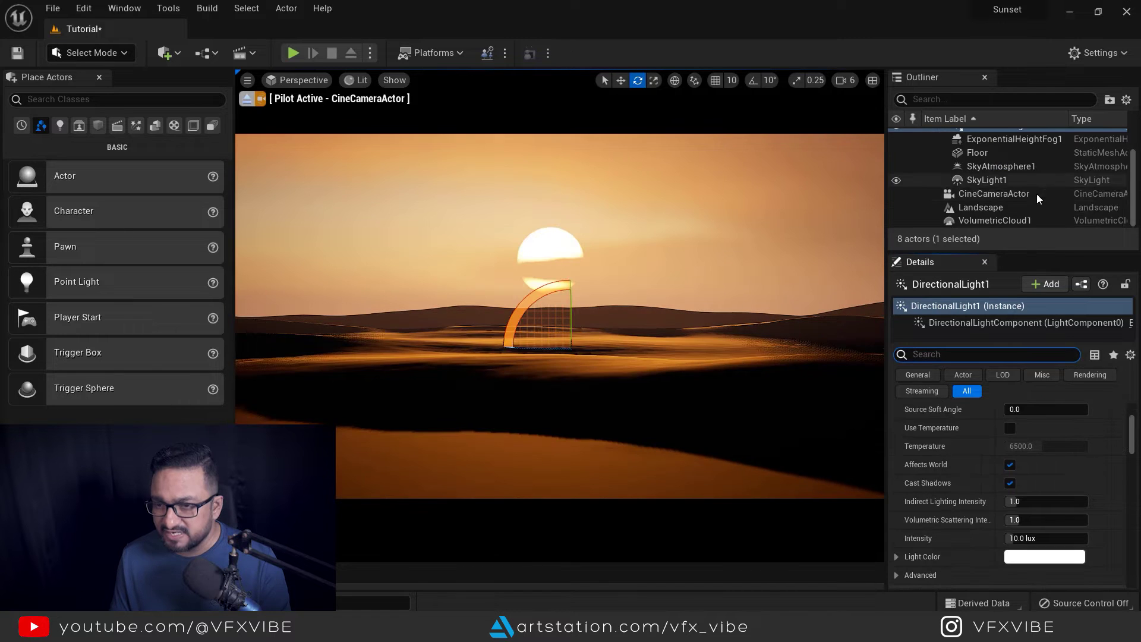
Step: Enable Volumetric Fog on ExponentialHeightFog1 and increase its Scattering Distribution
{"action": "scroll", "coordinate": [1036, 196], "scroll_direction": "up", "scroll_amount": 2}
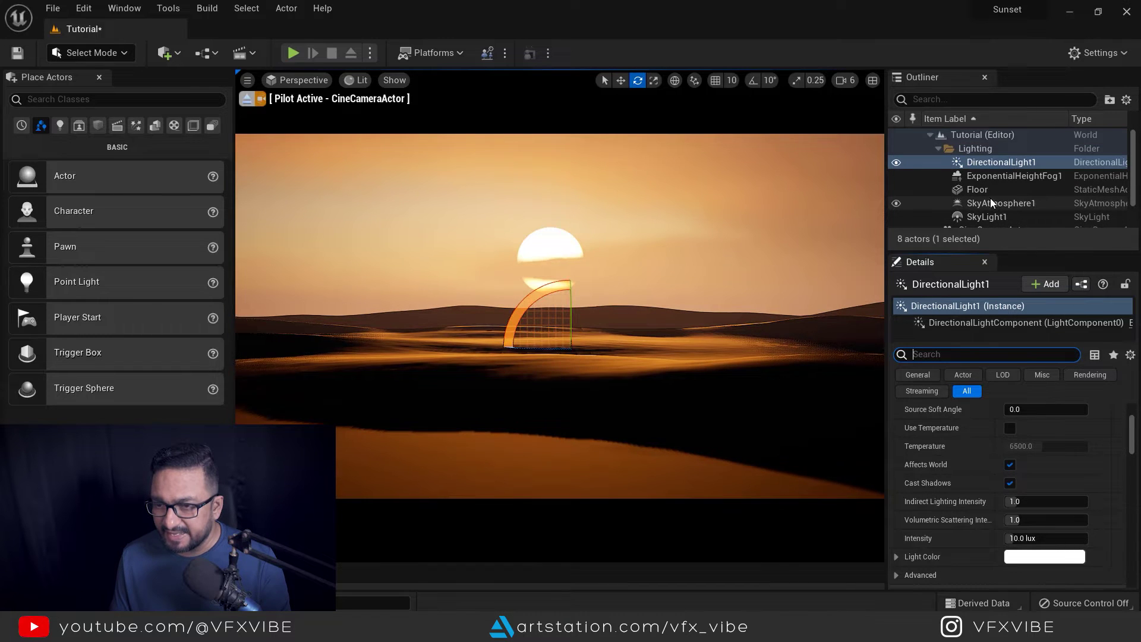
{"action": "left_click", "coordinate": [1015, 175]}
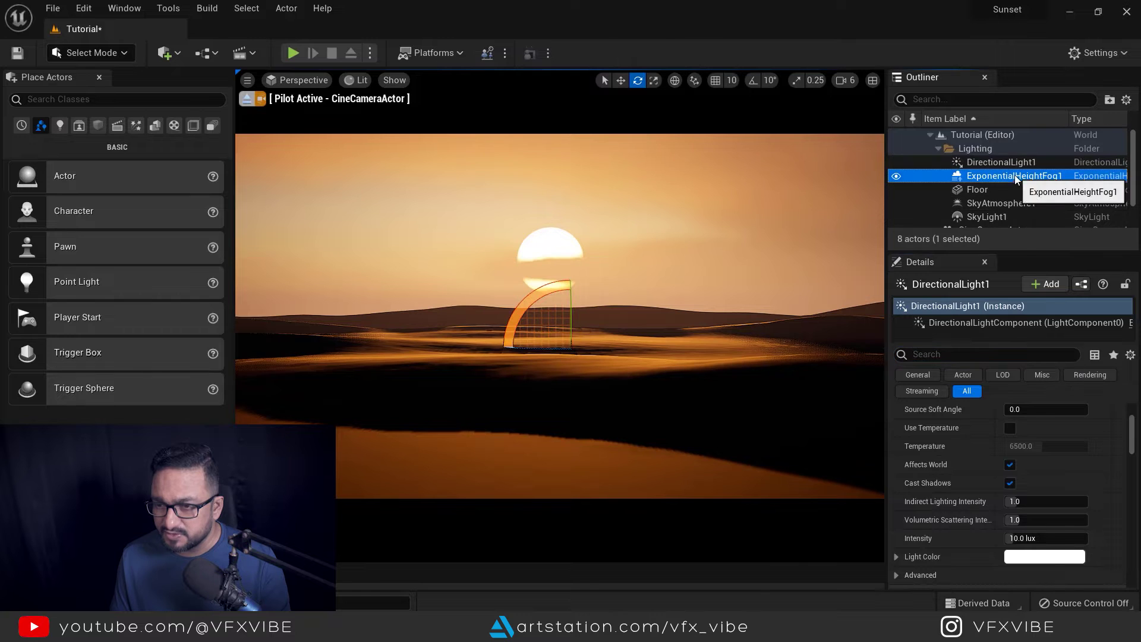
{"action": "left_click", "coordinate": [957, 355]}
{"action": "type", "text": "v"}
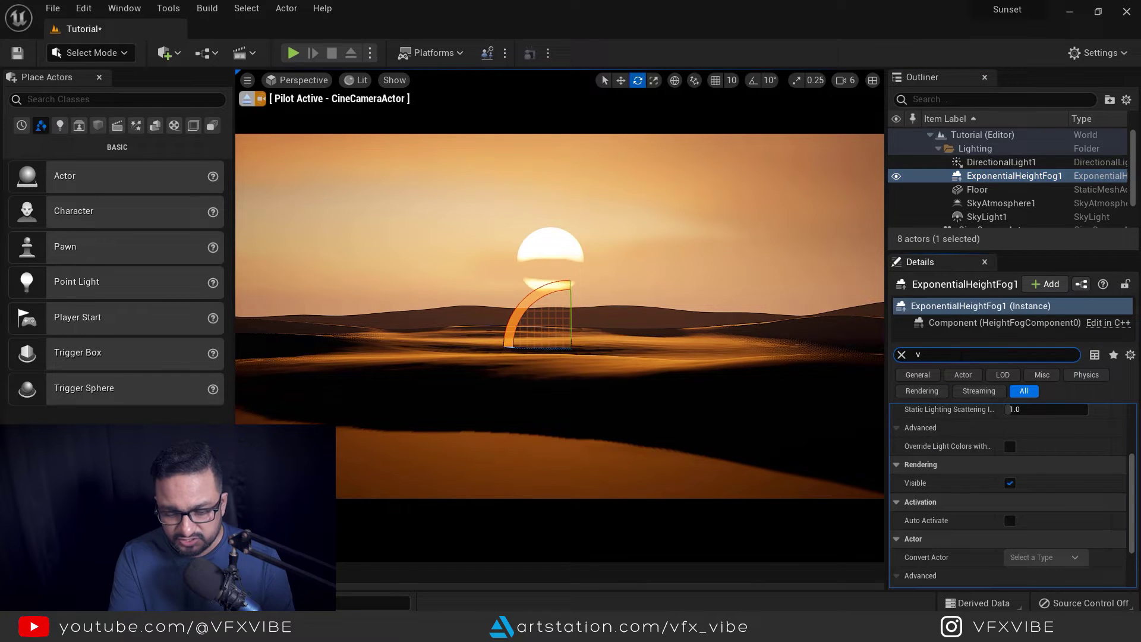
{"action": "type", "text": "olume"}
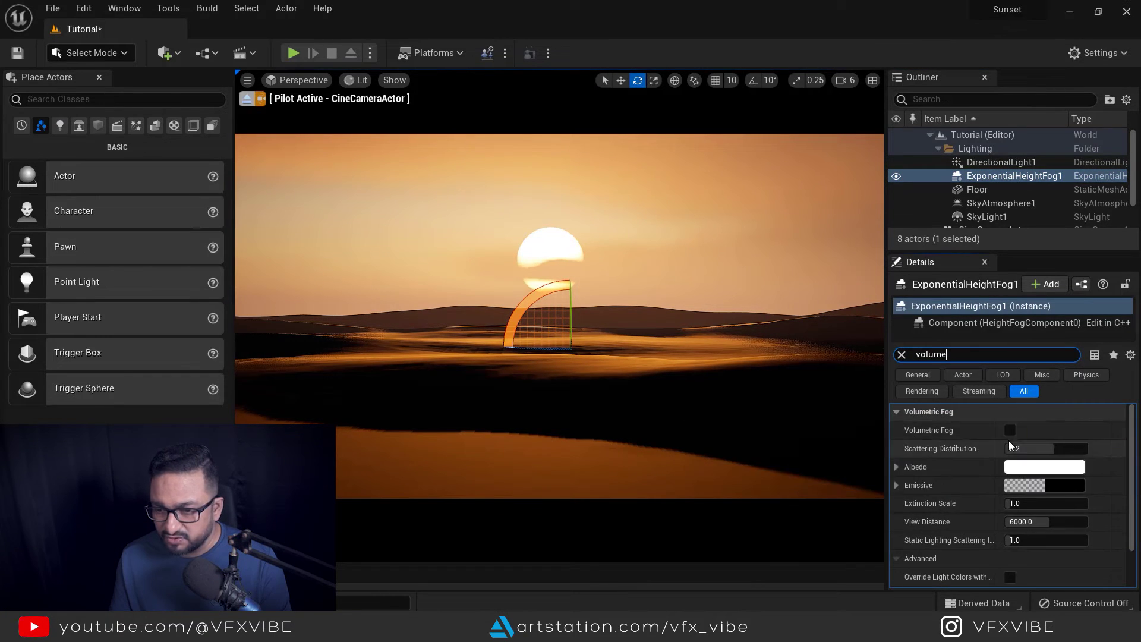
{"action": "left_click", "coordinate": [1011, 431]}
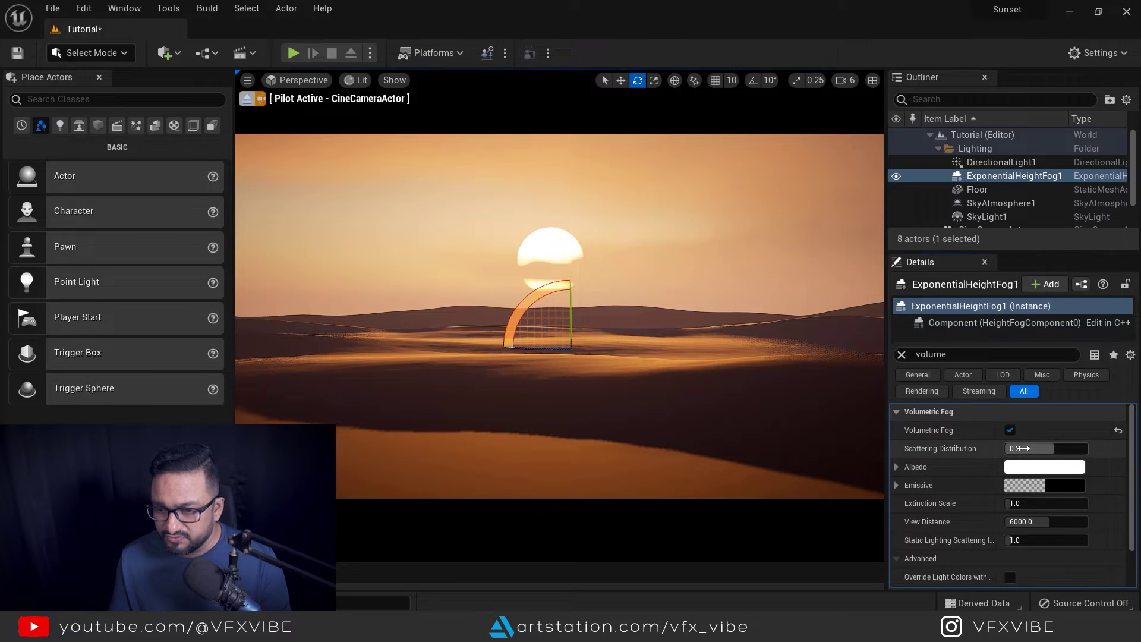
{"action": "left_click_drag", "start_coordinate": [1055, 449], "coordinate": [1074, 449]}
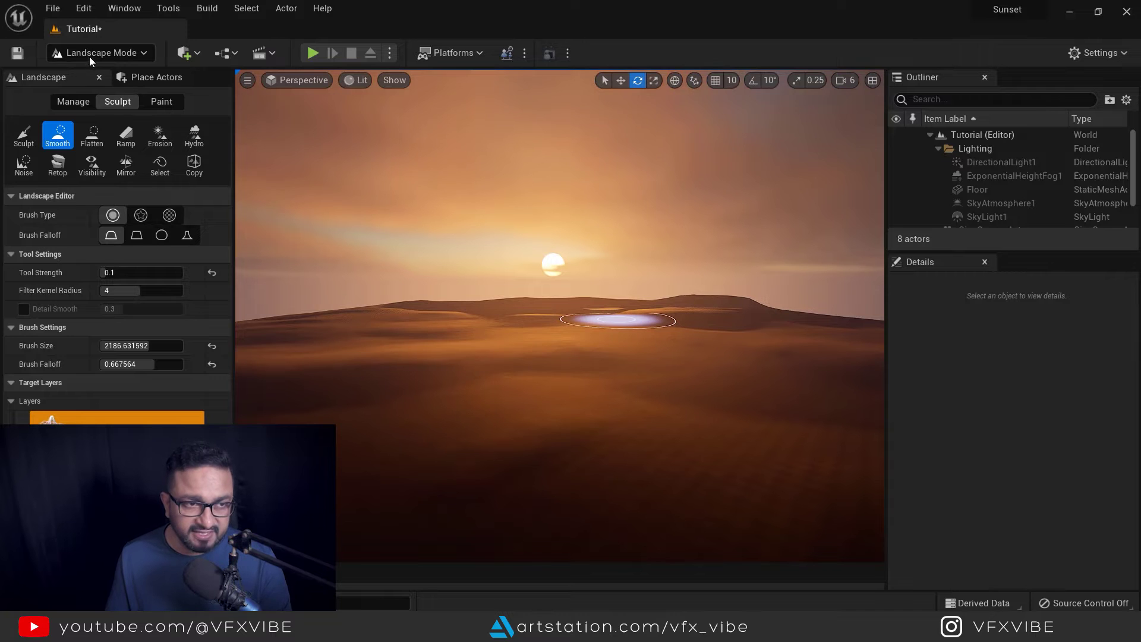
Step: Leave Landscape mode for Select mode and return to the CineCameraActor view
{"action": "left_click", "coordinate": [88, 52]}
{"action": "left_click", "coordinate": [86, 74]}
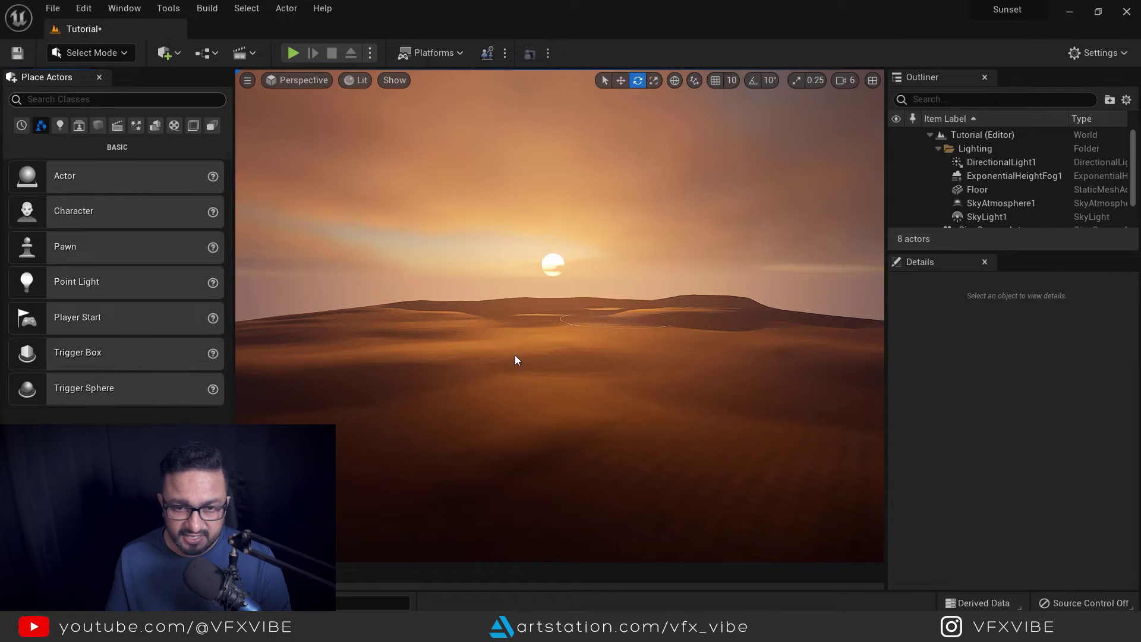
{"action": "left_click", "coordinate": [300, 79]}
{"action": "left_click", "coordinate": [329, 237]}
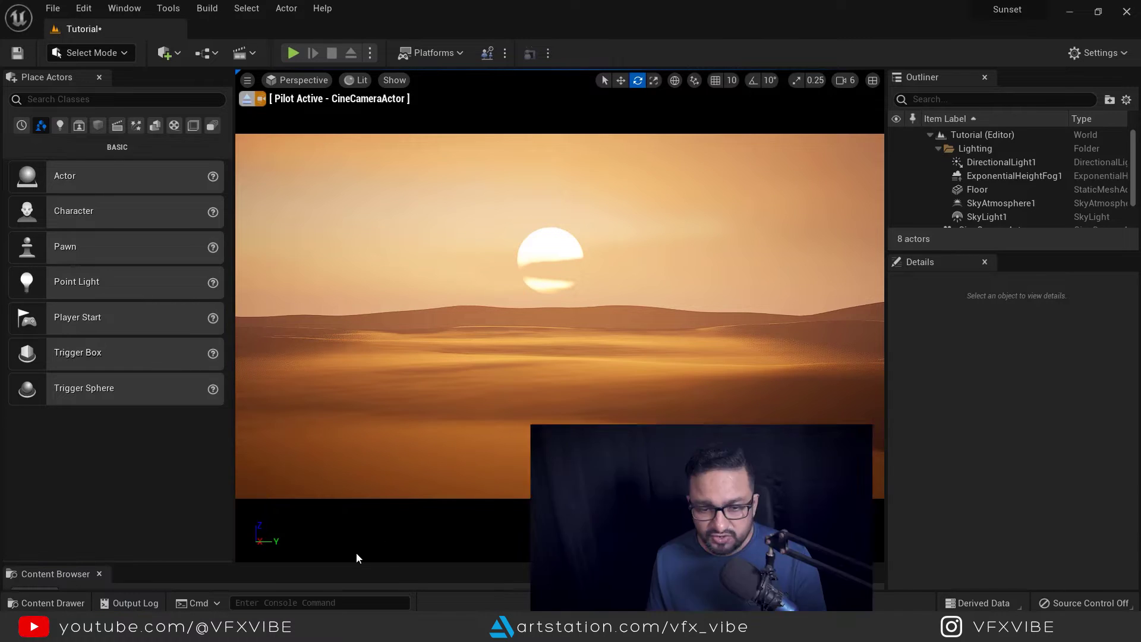
Step: Filter the BlackAlder folder to static meshes and place SM_BlackAlder_Field_02_PP on the landscape left of the sun
{"action": "key", "text": "ctrl+space"}
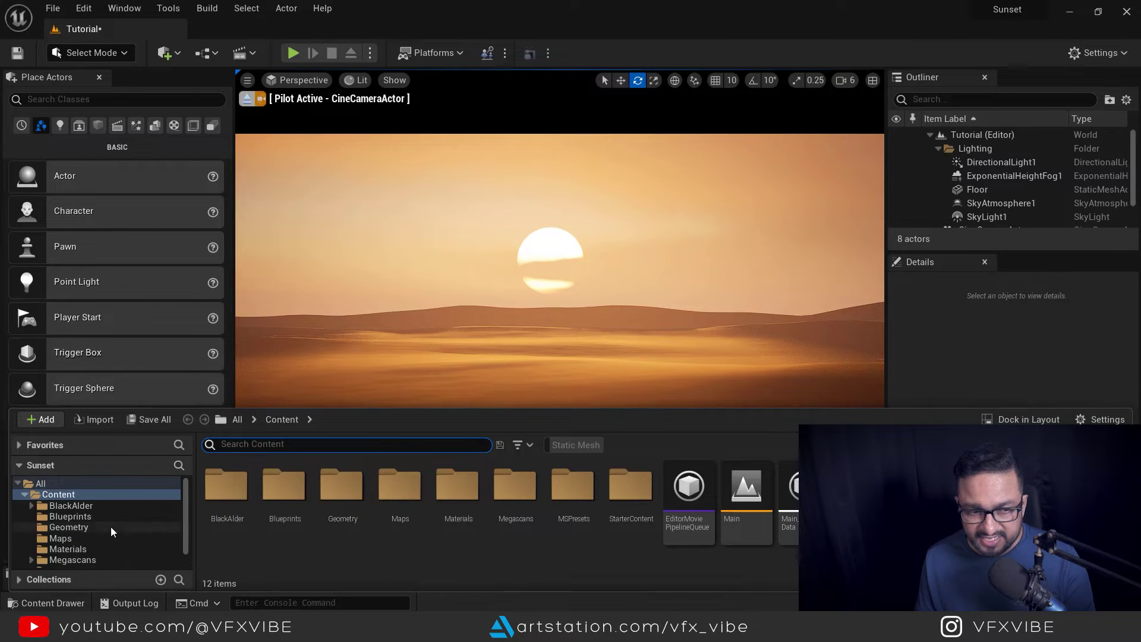
{"action": "left_click", "coordinate": [78, 506]}
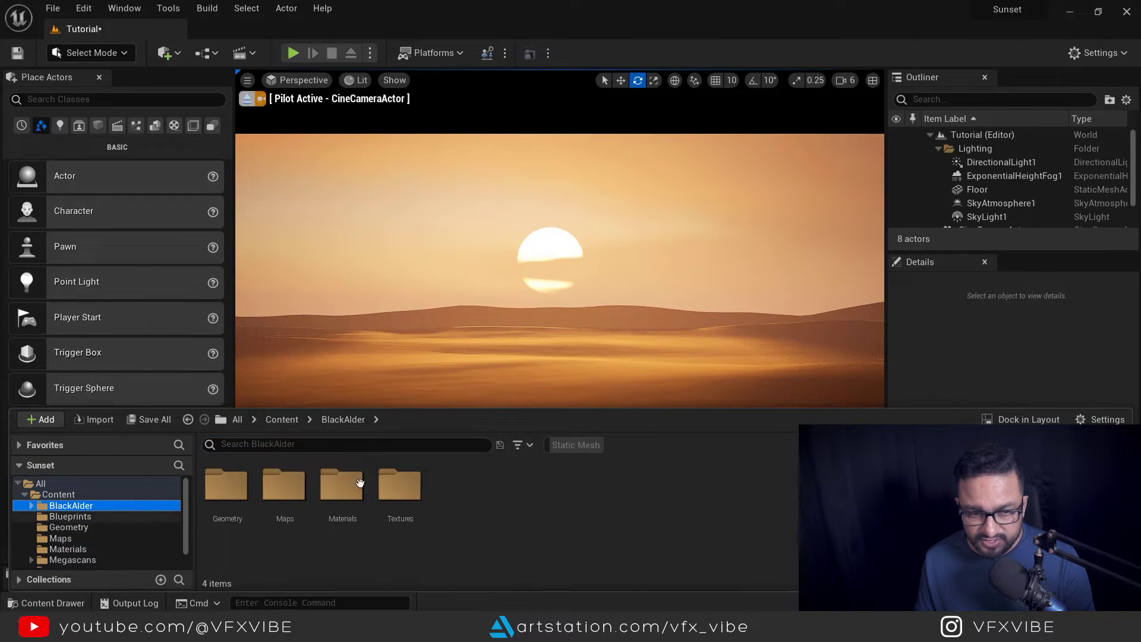
{"action": "left_click", "coordinate": [546, 445]}
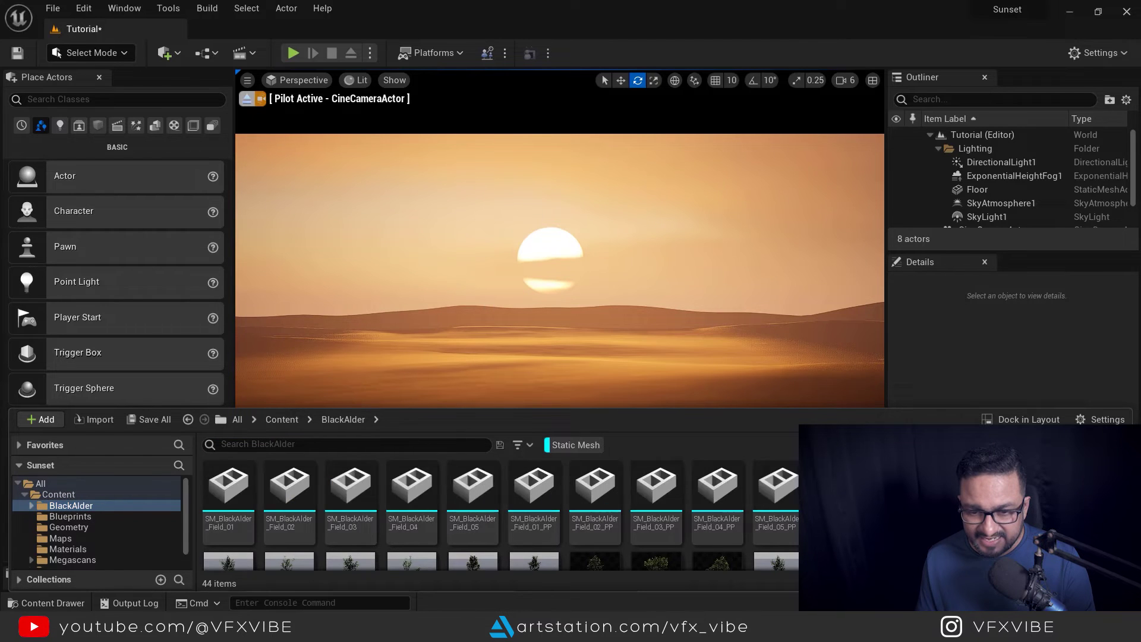
{"action": "mouse_move", "coordinate": [790, 535]}
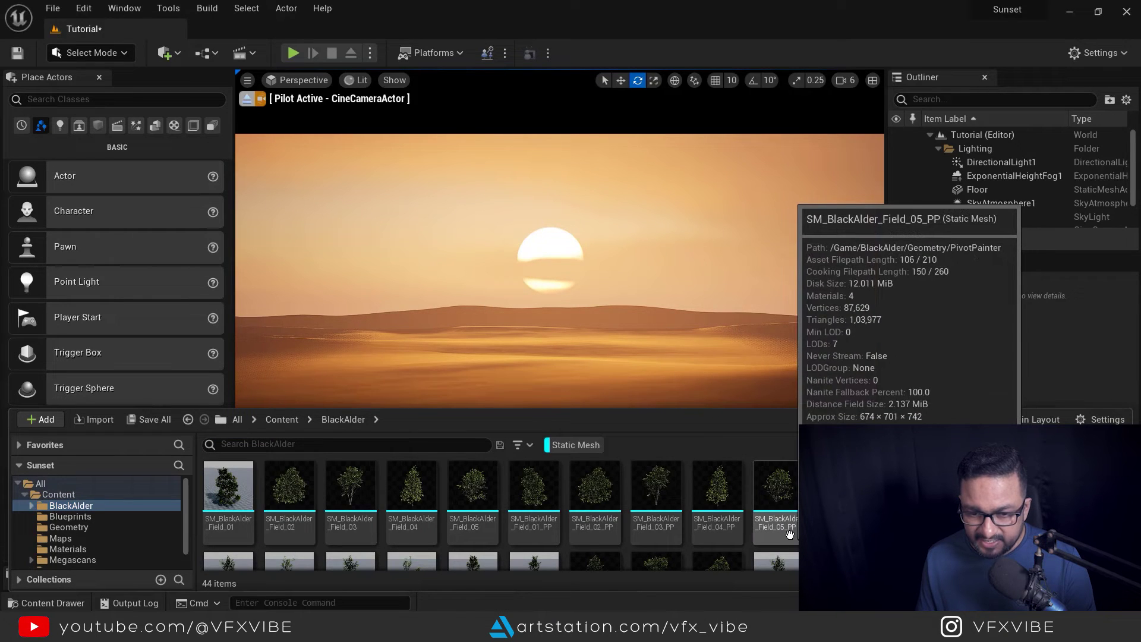
{"action": "mouse_move", "coordinate": [593, 497]}
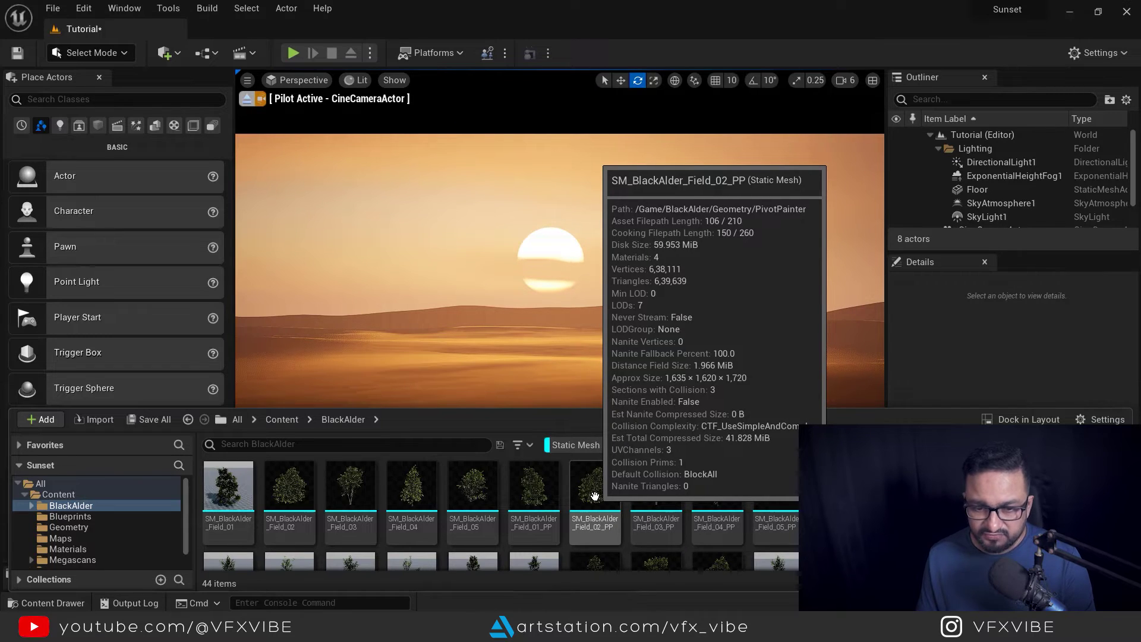
{"action": "left_click_drag", "start_coordinate": [596, 480], "coordinate": [369, 320]}
Step: Reframe the piloted camera on the tree and sun, then move the tree slightly toward the sun and scale it up a little
{"action": "right_click_drag", "start_coordinate": [494, 377], "coordinate": [463, 381]}
{"action": "right_click", "coordinate": [516, 384]}
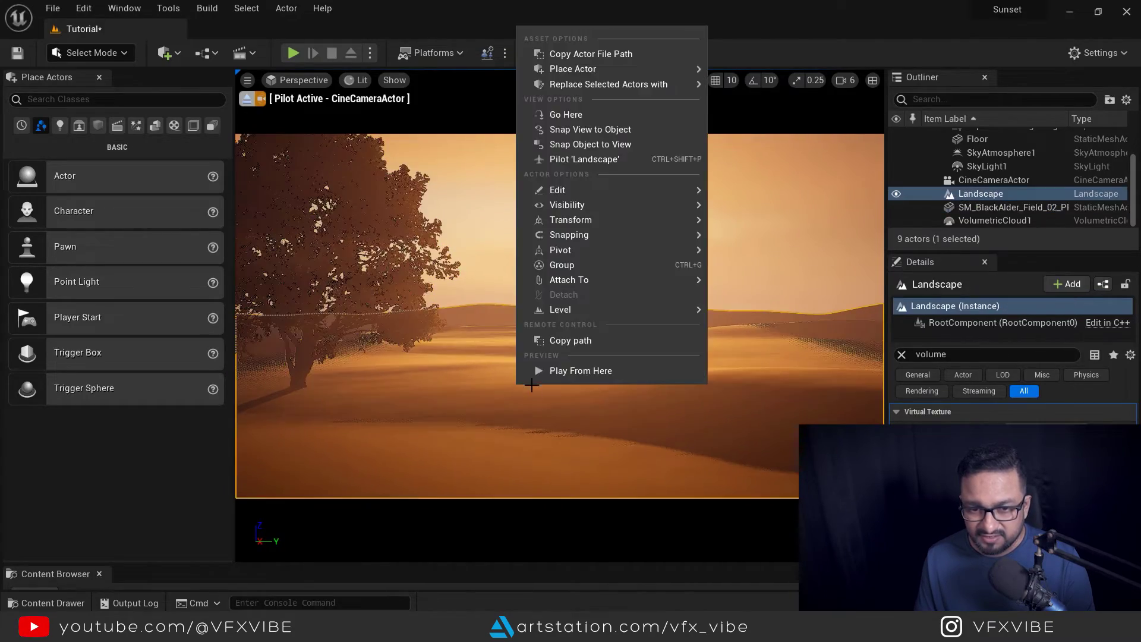
{"action": "left_click", "coordinate": [544, 412]}
{"action": "key", "text": "d"}
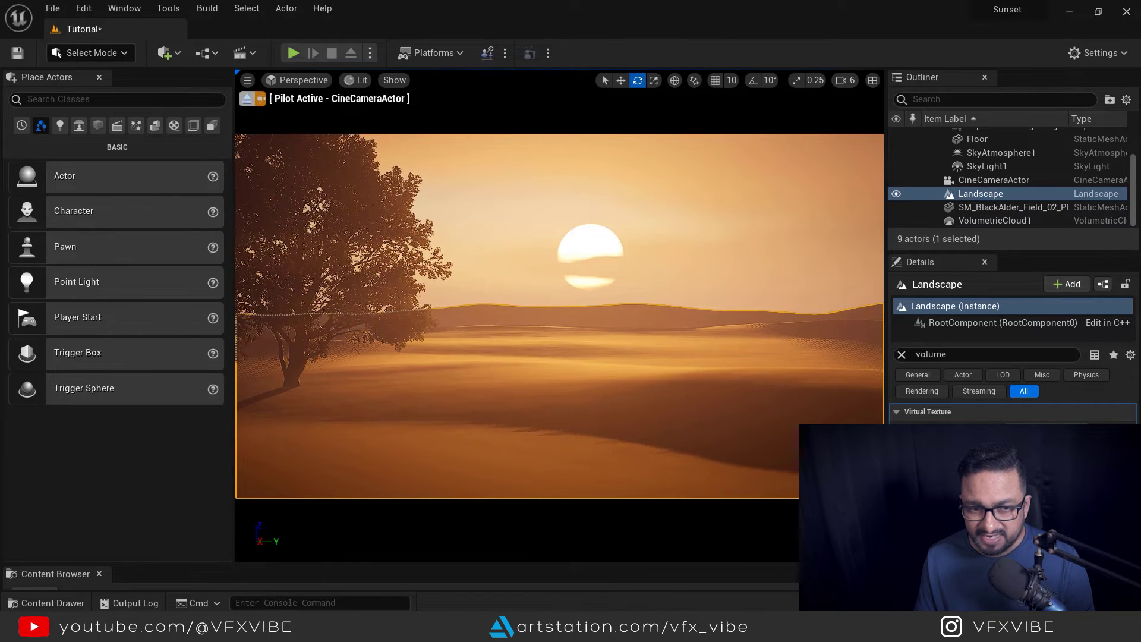
{"action": "middle_click_drag", "start_coordinate": [526, 401], "coordinate": [505, 416]}
{"action": "left_click", "coordinate": [356, 284]}
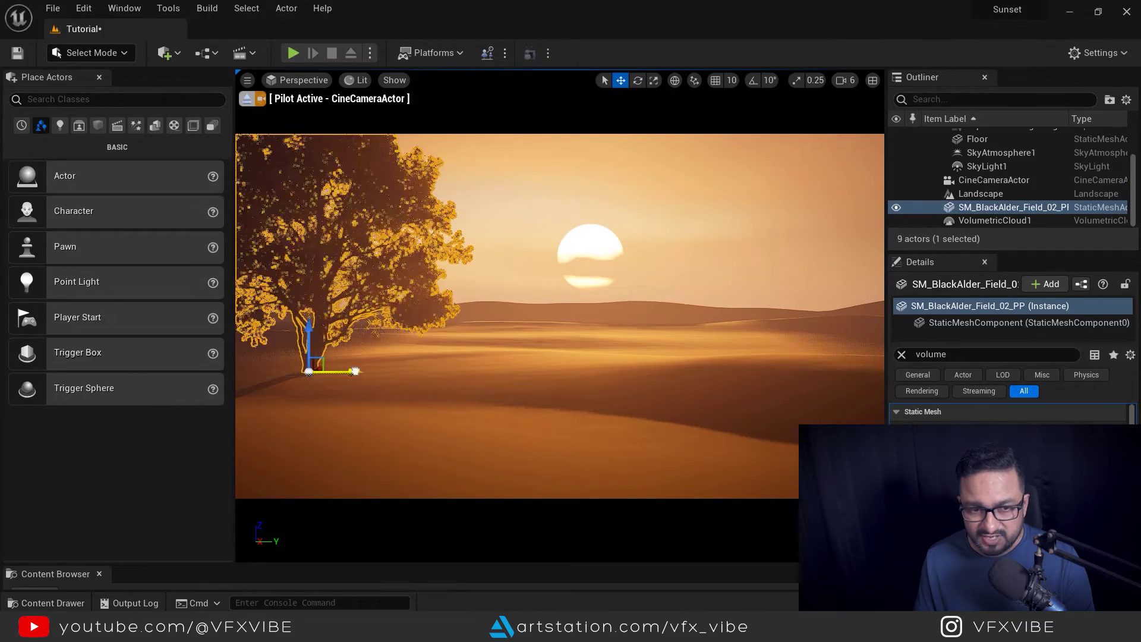
{"action": "mouse_move", "coordinate": [399, 379]}
{"action": "left_mouse_down"}
{"action": "mouse_move", "coordinate": [414, 381]}
{"action": "mouse_move", "coordinate": [391, 374]}
{"action": "left_mouse_up"}
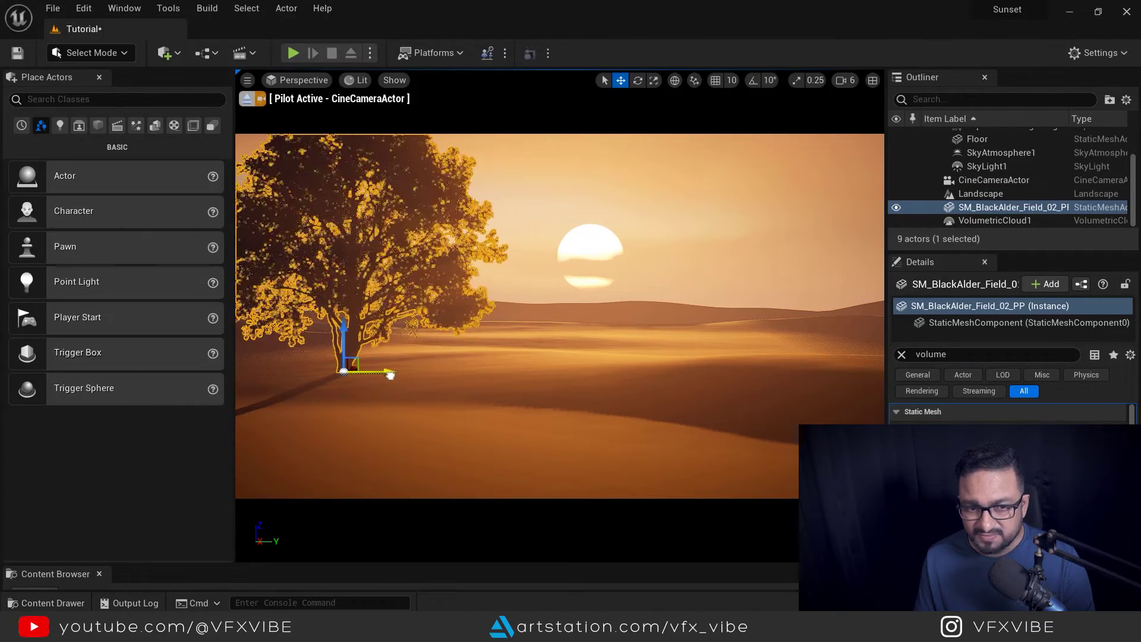
{"action": "key", "text": "r"}
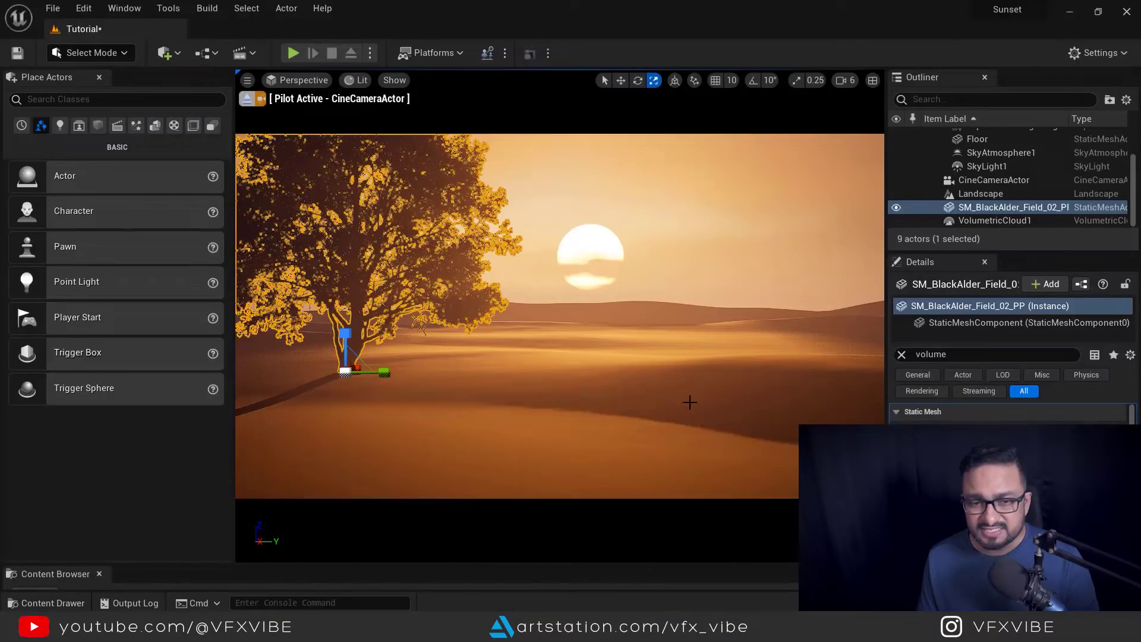
Step: Place SM_BlackAlder_Field_03 in the distance right of the sun and SM_BlackAlder_Field_05_PP farther toward the landscape's right side
{"action": "key", "text": "ctrl+space"}
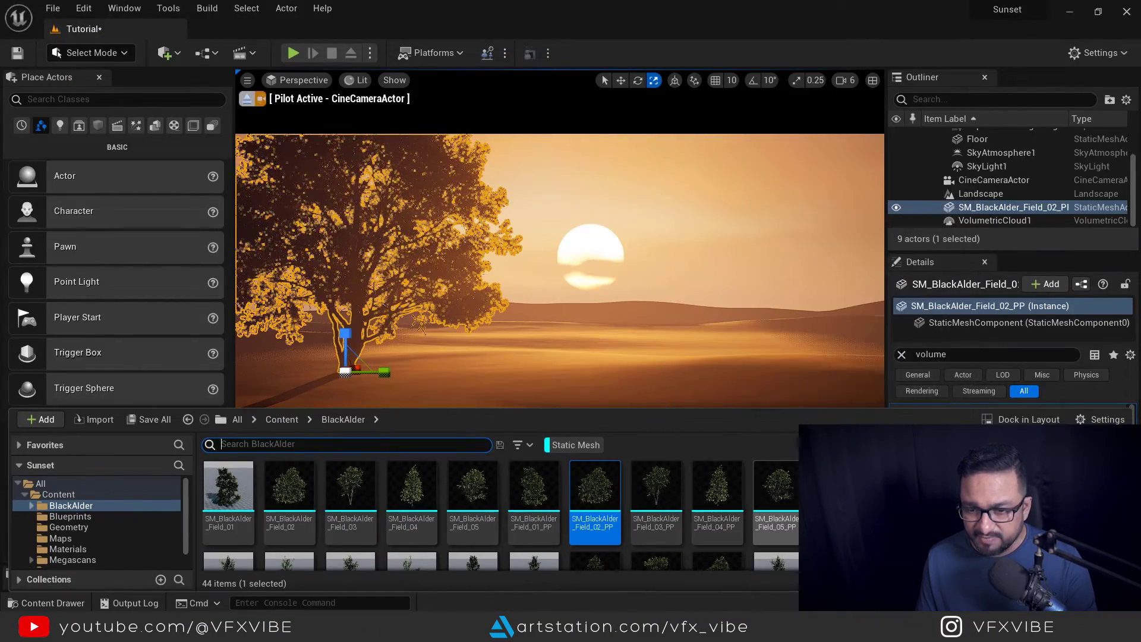
{"action": "mouse_move", "coordinate": [349, 499]}
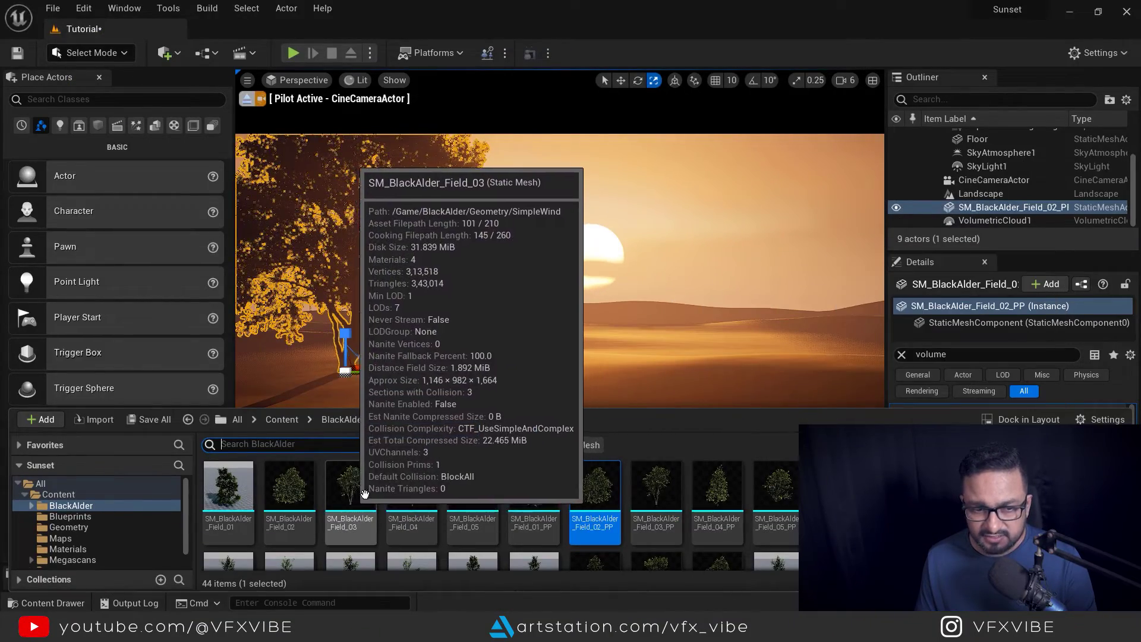
{"action": "left_click_drag", "start_coordinate": [350, 499], "coordinate": [752, 272]}
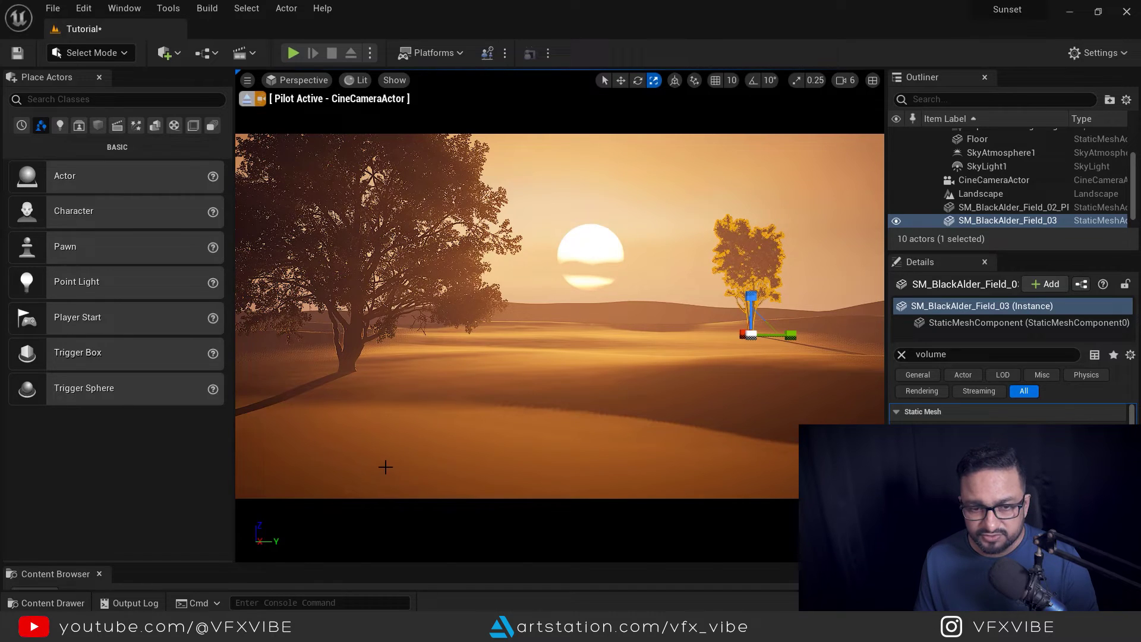
{"action": "key", "text": "ctrl+space"}
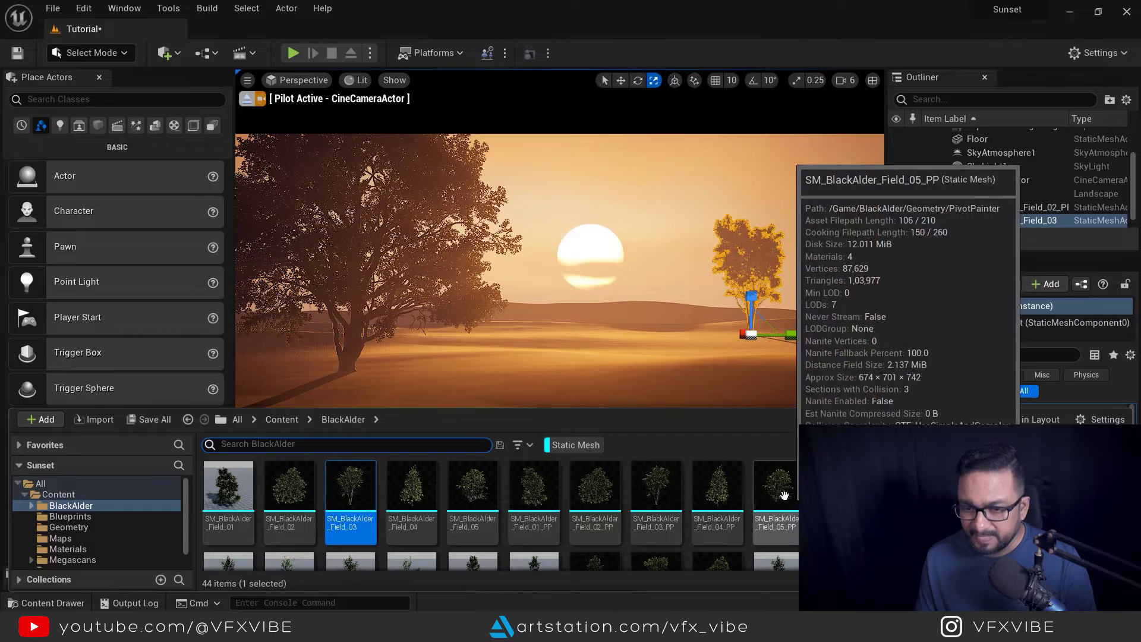
{"action": "left_click_drag", "start_coordinate": [784, 495], "coordinate": [879, 273]}
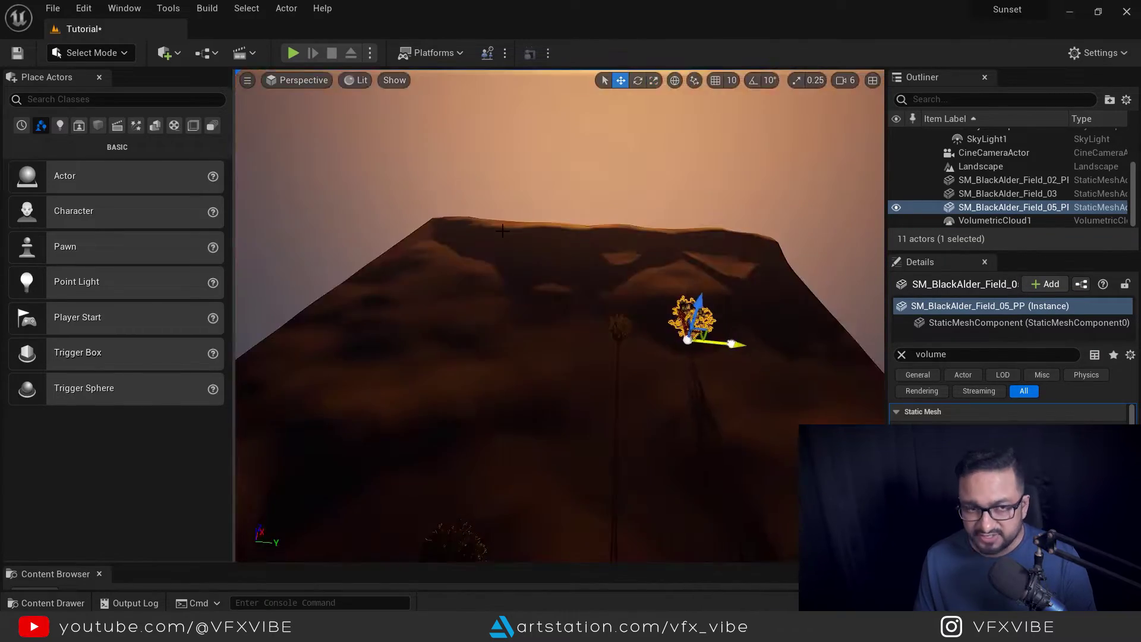
Step: Add SM_BlackAlder_Field_03_PP and SM_BlackAlder_Forest_05_PP as further background trees and reframe the CineCameraActor around them
{"action": "right_click_drag", "start_coordinate": [726, 344], "coordinate": [535, 321]}
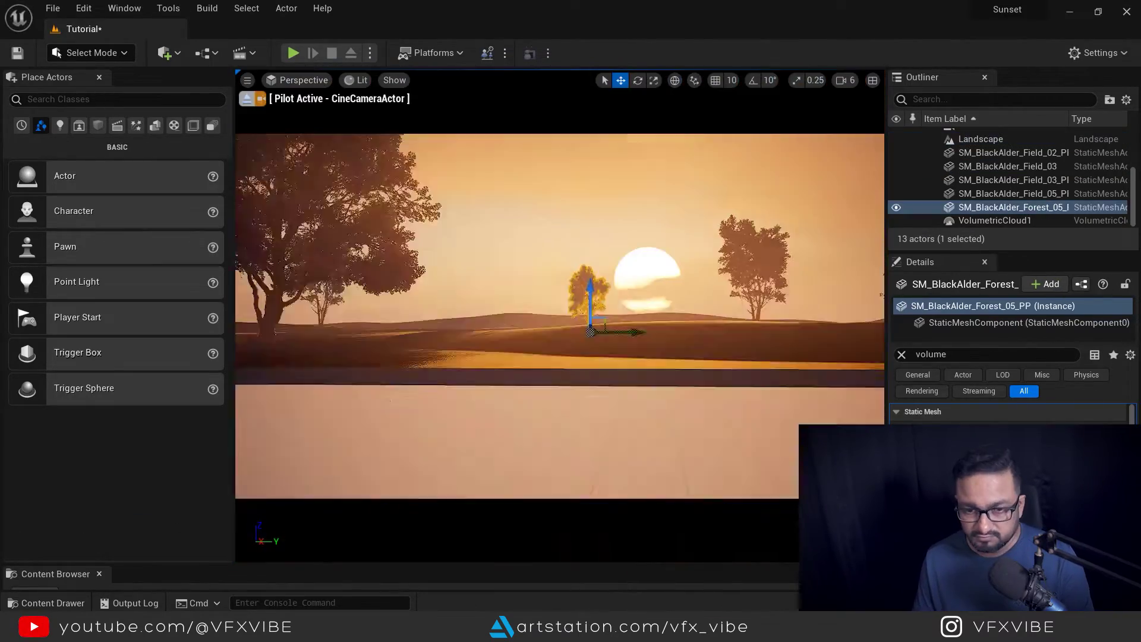
{"action": "right_click", "coordinate": [576, 356]}
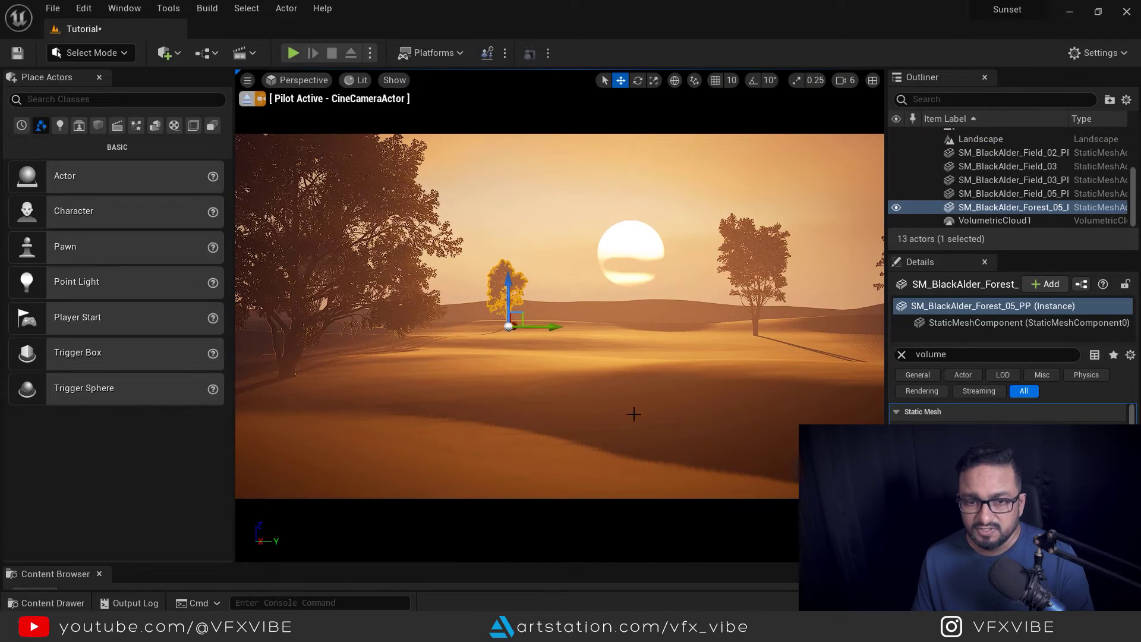
{"action": "left_click", "coordinate": [850, 393]}
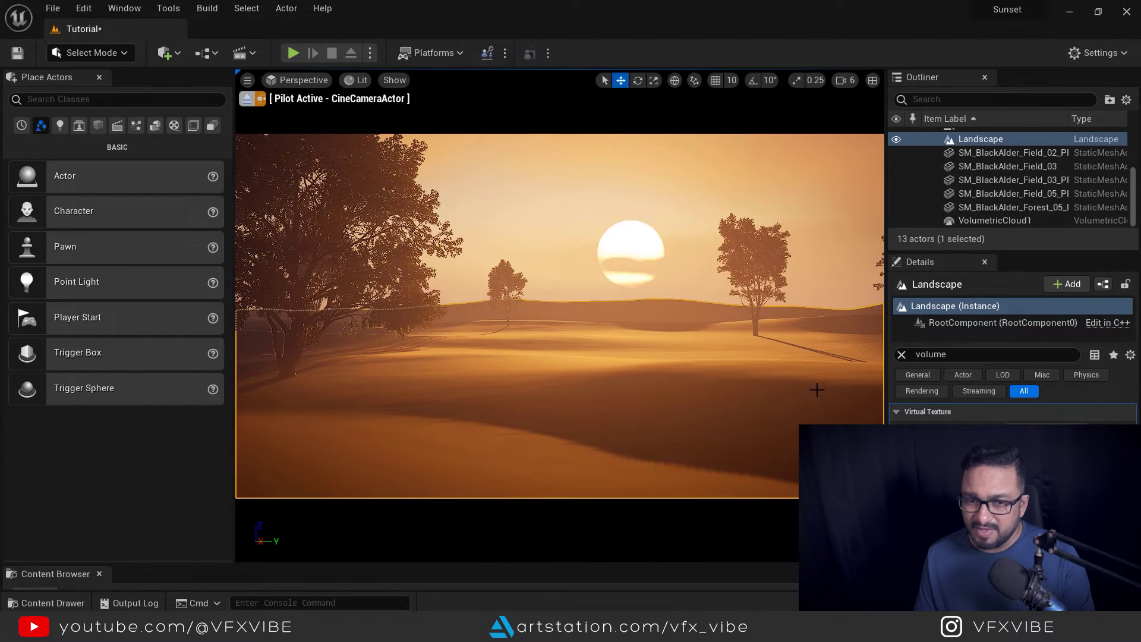
Step: Flatten the foreground rise with the landscape Smooth tool at strength 0.1 and return to Select mode
{"action": "key", "text": "shift+2"}
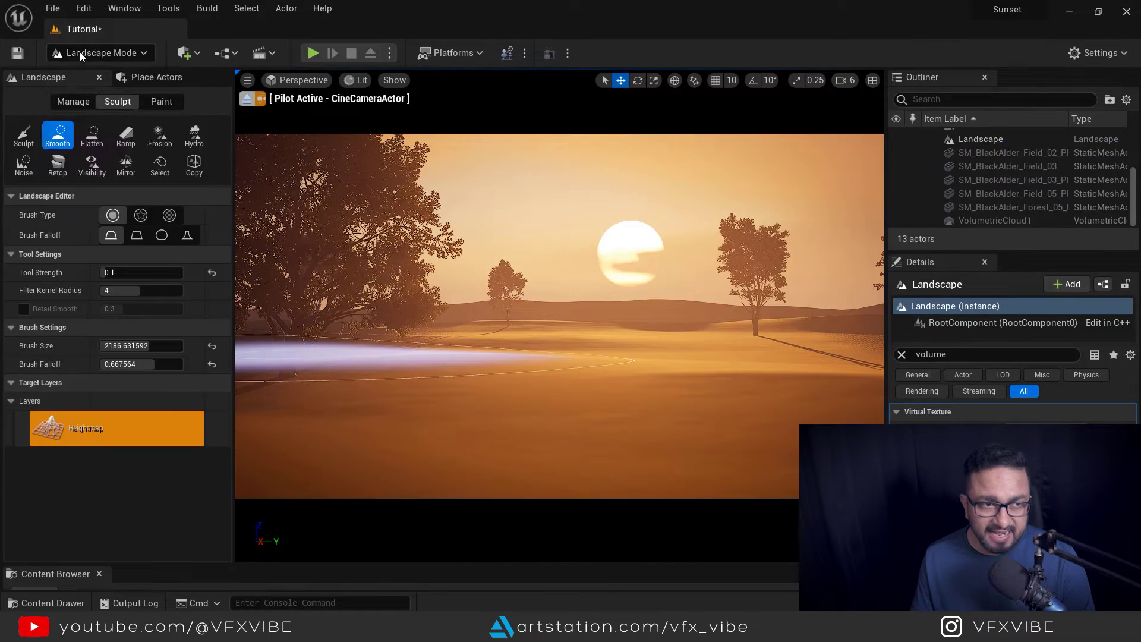
{"action": "left_click", "coordinate": [79, 51]}
{"action": "left_click", "coordinate": [87, 72]}
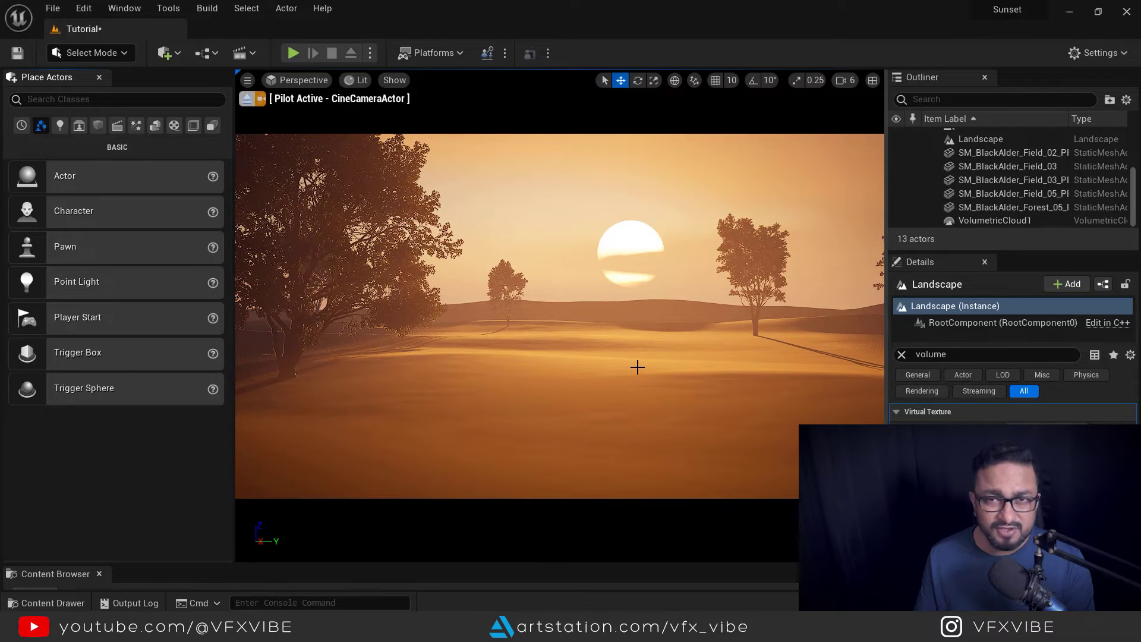
Step: Stop piloting the CineCameraActor and switch to Foliage mode with an overview of the whole landscape
{"action": "left_click", "coordinate": [247, 100]}
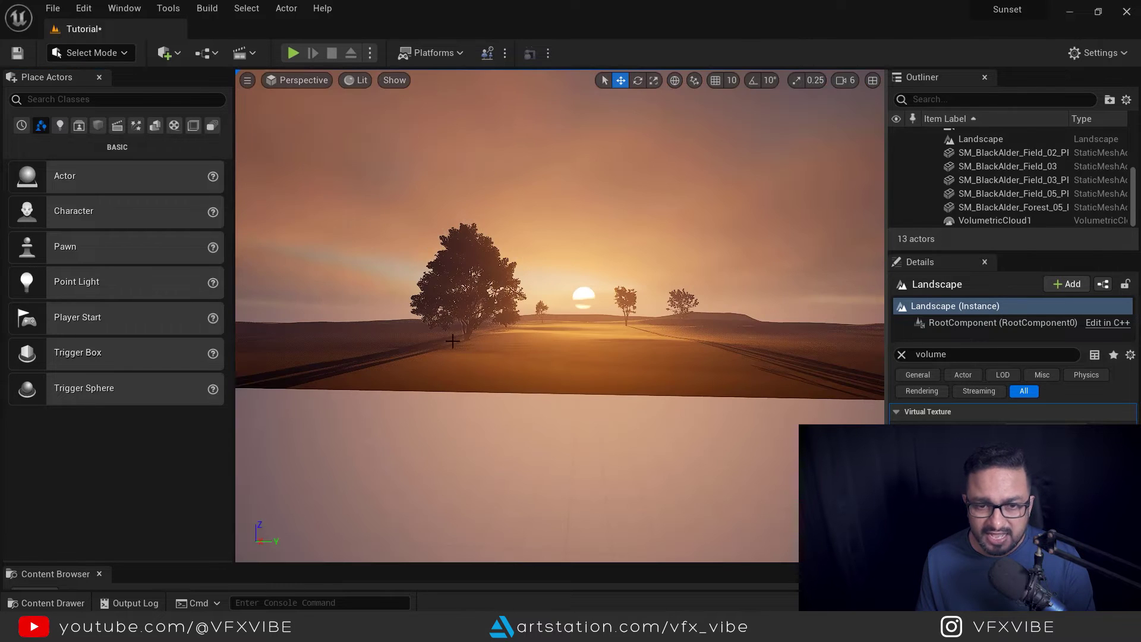
{"action": "mouse_move", "coordinate": [273, 169]}
{"action": "right_mouse_down"}
{"action": "mouse_move", "coordinate": [272, 341]}
{"action": "mouse_move", "coordinate": [208, 288]}
{"action": "mouse_move", "coordinate": [188, 297]}
{"action": "mouse_move", "coordinate": [273, 169]}
{"action": "right_mouse_up"}
{"action": "left_click", "coordinate": [99, 55]}
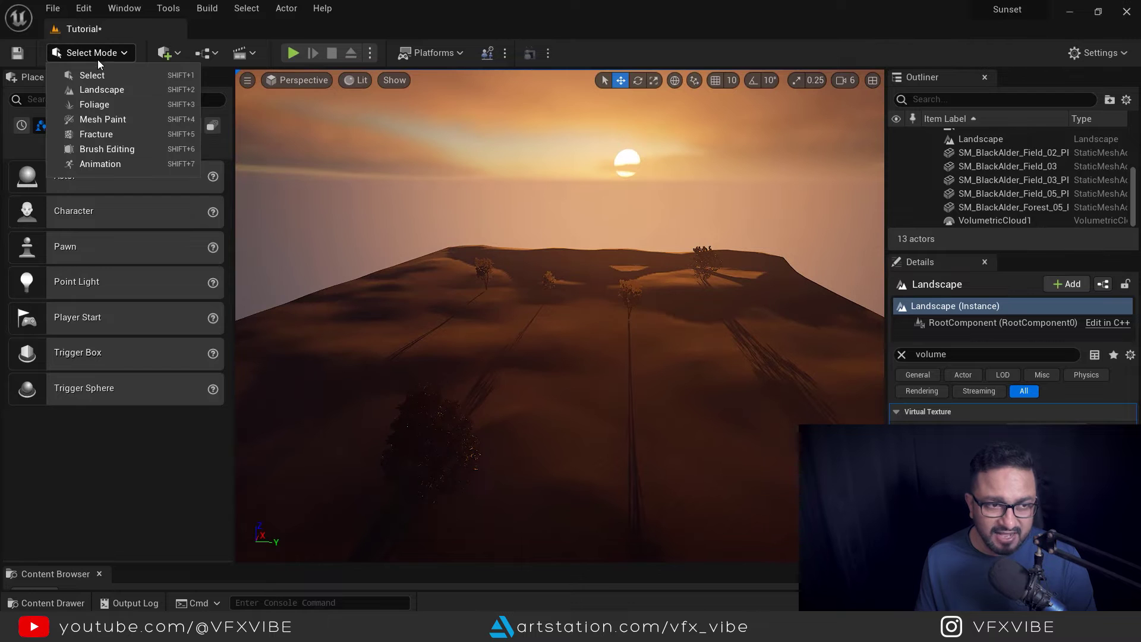
{"action": "left_click", "coordinate": [96, 105]}
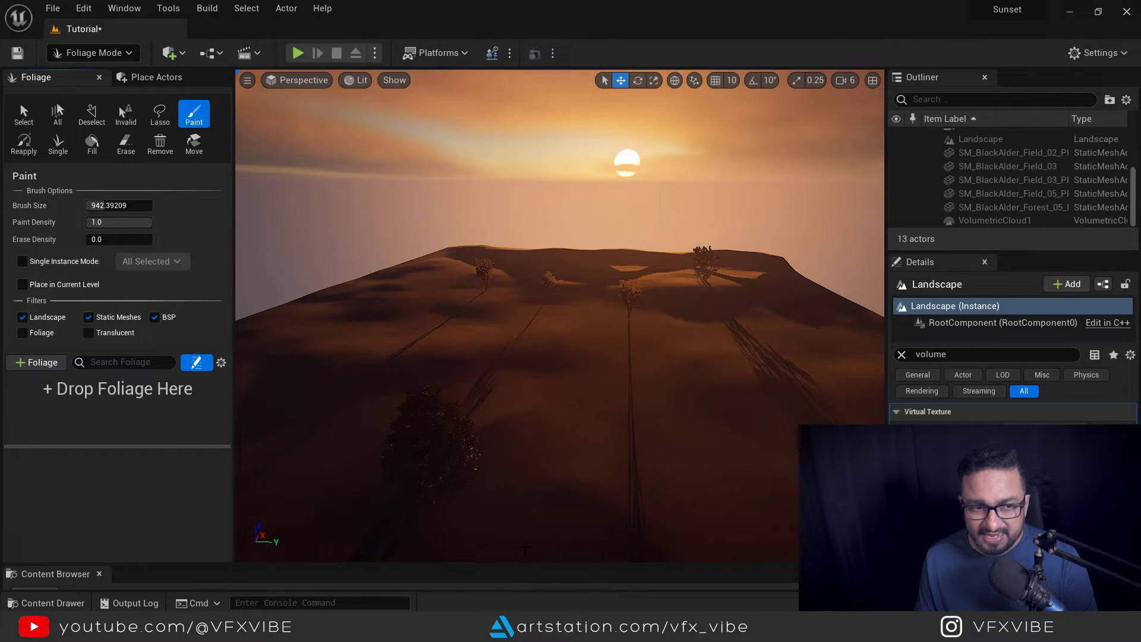
Step: Select 19 BlackAlder static meshes, starting with SM_BlackAlder_Field_02, and add them all to the foliage palette
{"action": "key", "text": "ctrl+space"}
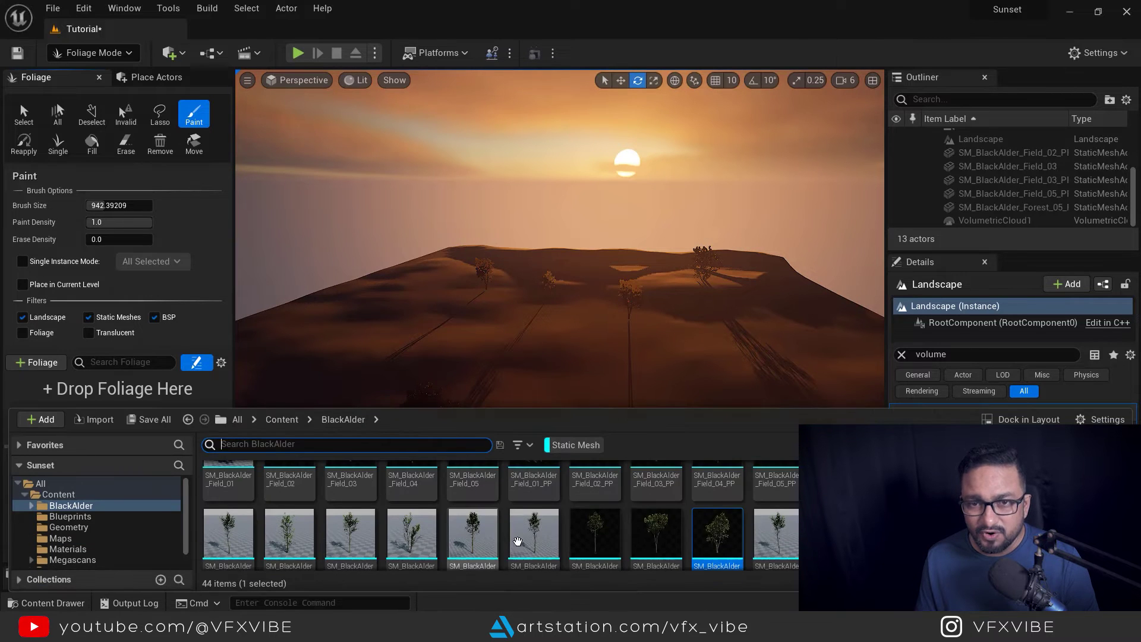
{"action": "scroll", "coordinate": [758, 538], "scroll_direction": "up", "scroll_amount": 1}
{"action": "scroll", "coordinate": [757, 539], "scroll_direction": "up", "scroll_amount": 1}
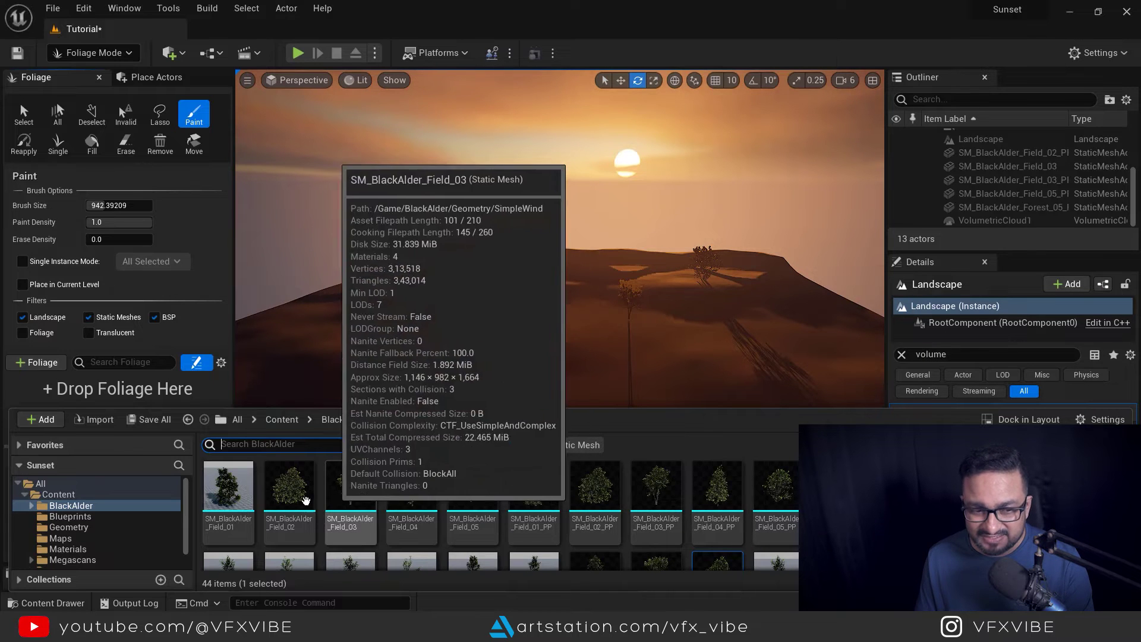
{"action": "left_click", "coordinate": [289, 494]}
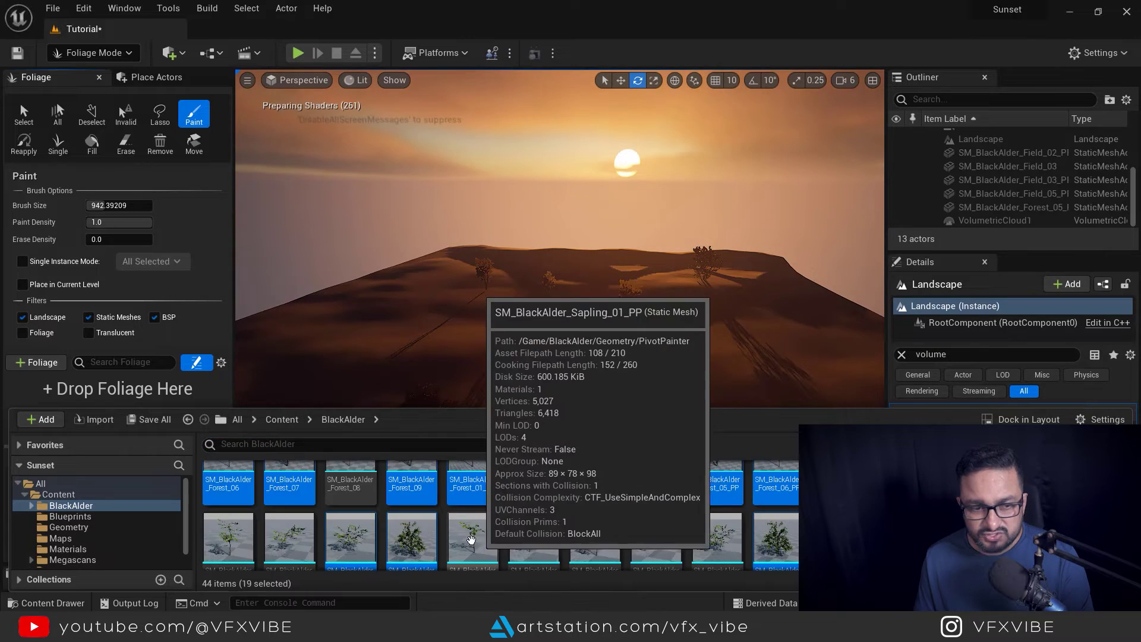
{"action": "scroll", "coordinate": [473, 541], "scroll_direction": "up", "scroll_amount": 2}
{"action": "scroll", "coordinate": [474, 541], "scroll_direction": "up", "scroll_amount": 1}
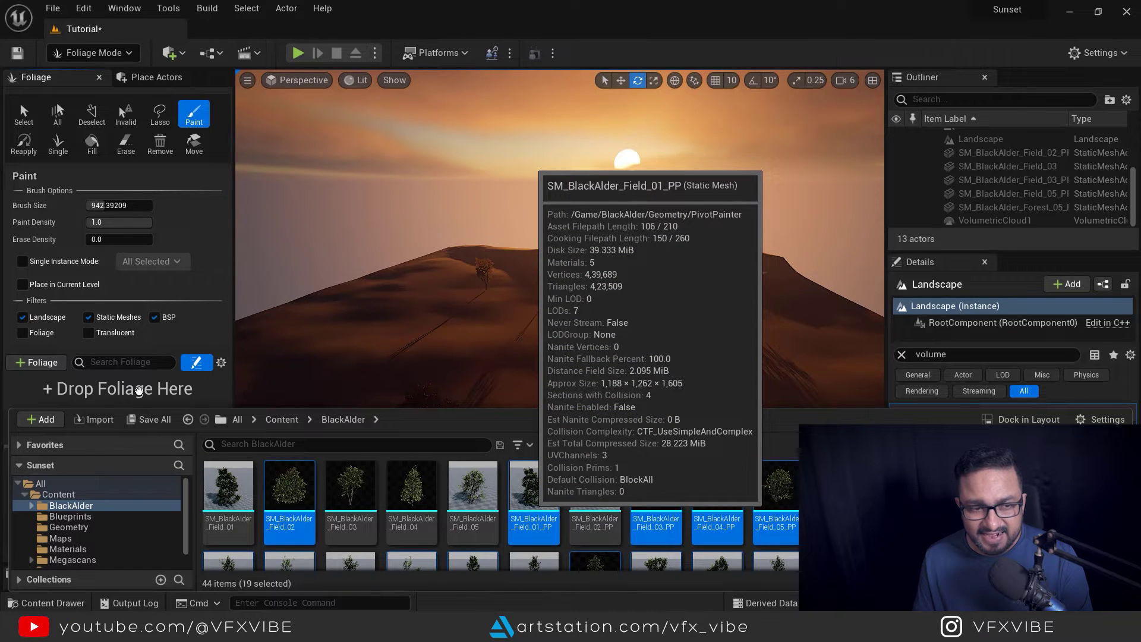
{"action": "left_click_drag", "start_coordinate": [138, 390], "coordinate": [141, 390]}
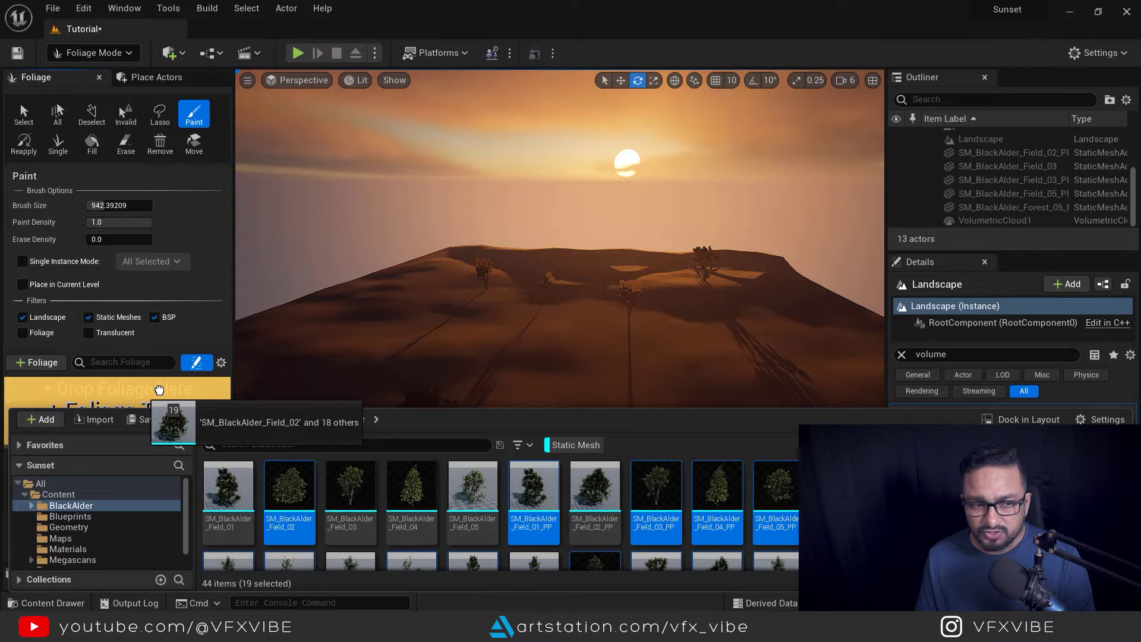
{"action": "left_click_drag", "start_coordinate": [159, 390], "coordinate": [159, 390]}
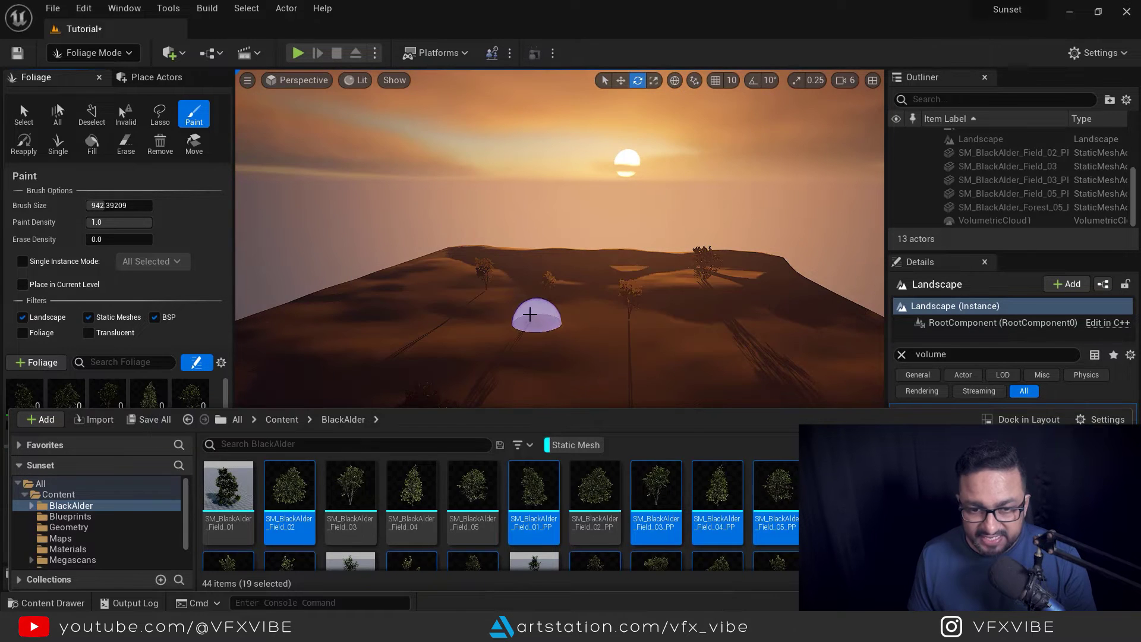
Step: Set Scale X for all 19 foliage types to Min 0.01 and Max 0.1, and paint a test patch on the landscape
{"action": "right_click_drag", "start_coordinate": [530, 315], "coordinate": [502, 344]}
{"action": "key", "text": "w"}
{"action": "key", "text": "e"}
{"action": "mouse_move", "coordinate": [302, 380]}
{"action": "right_mouse_down"}
{"action": "mouse_move", "coordinate": [363, 414]}
{"action": "mouse_move", "coordinate": [312, 416]}
{"action": "right_mouse_up"}
{"action": "left_click_drag", "start_coordinate": [227, 396], "coordinate": [221, 424]}
{"action": "left_click", "coordinate": [24, 395]}
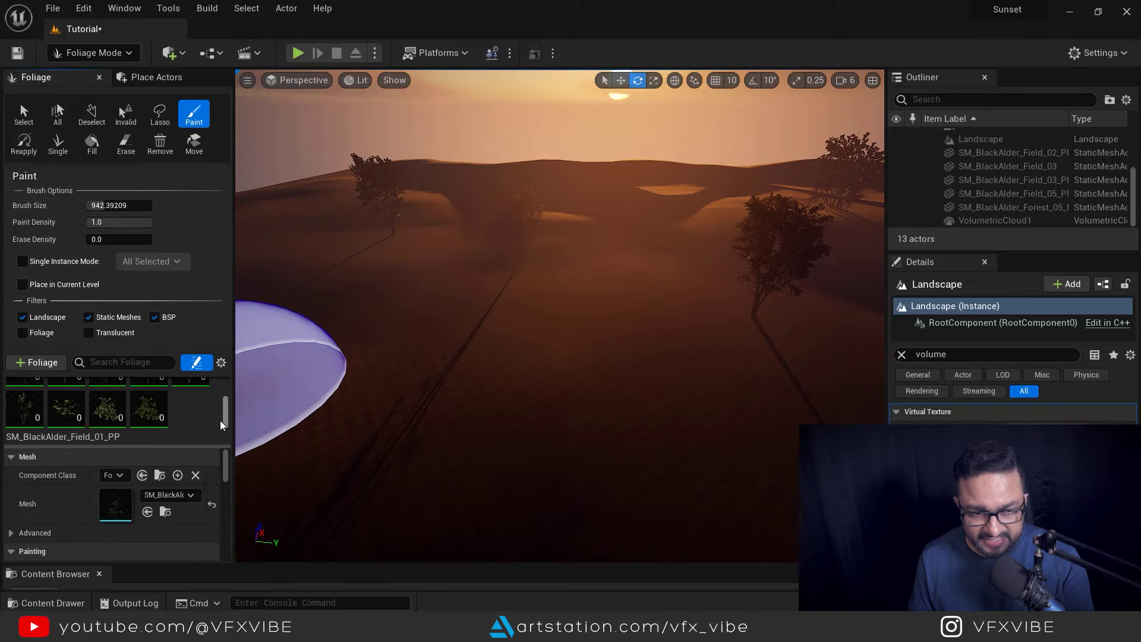
{"action": "left_click", "coordinate": [148, 419], "text": "shift"}
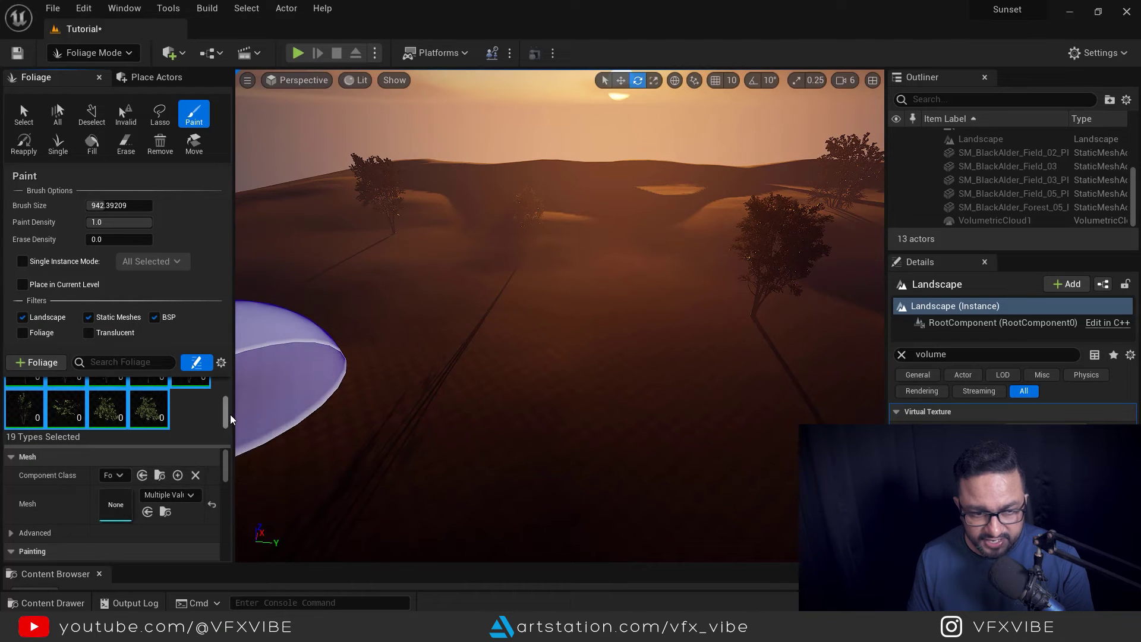
{"action": "scroll", "coordinate": [148, 505], "scroll_direction": "down", "scroll_amount": 5}
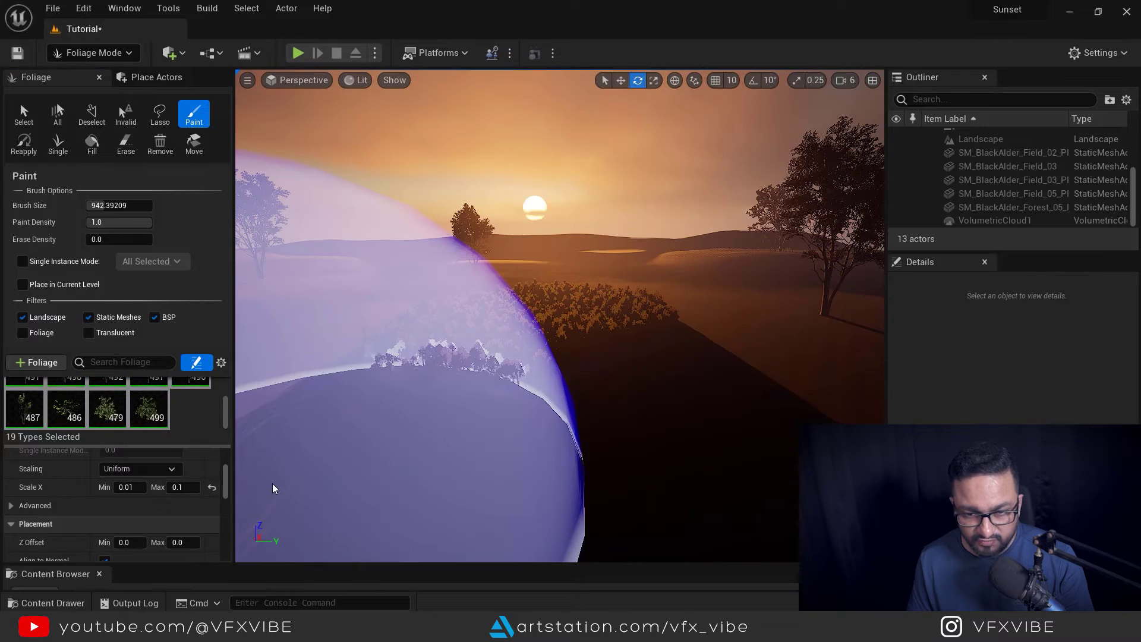
Step: Undo the test foliage patch and set the selected foliage types' Scale X Max to 0.03
{"action": "key", "text": "ctrl+z"}
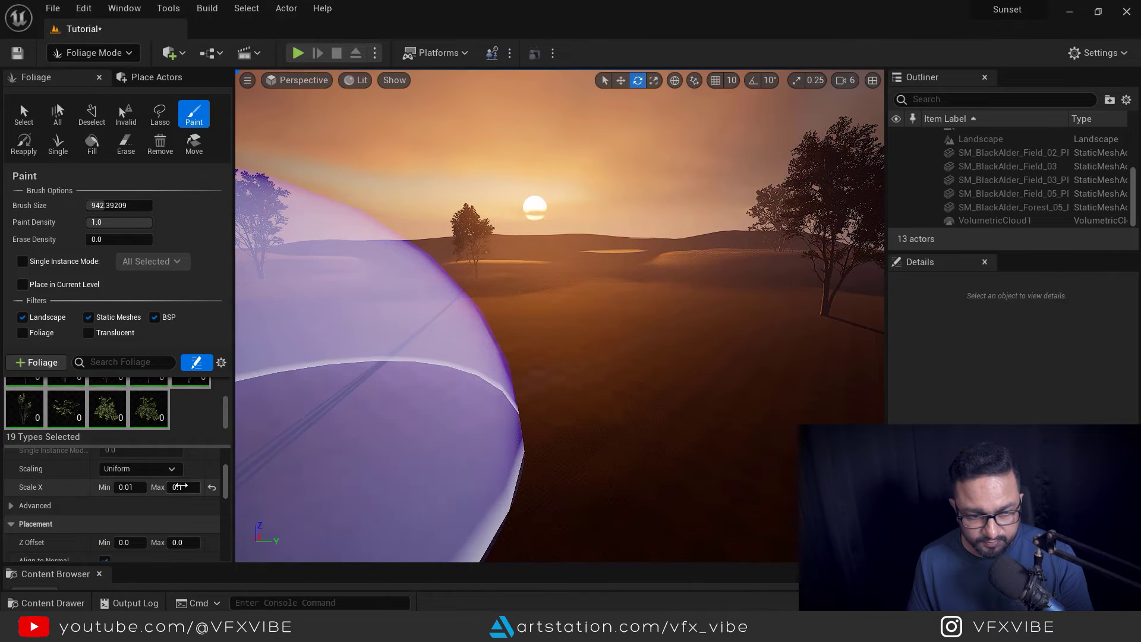
{"action": "left_click", "coordinate": [181, 487]}
{"action": "type", "text": ".03"}
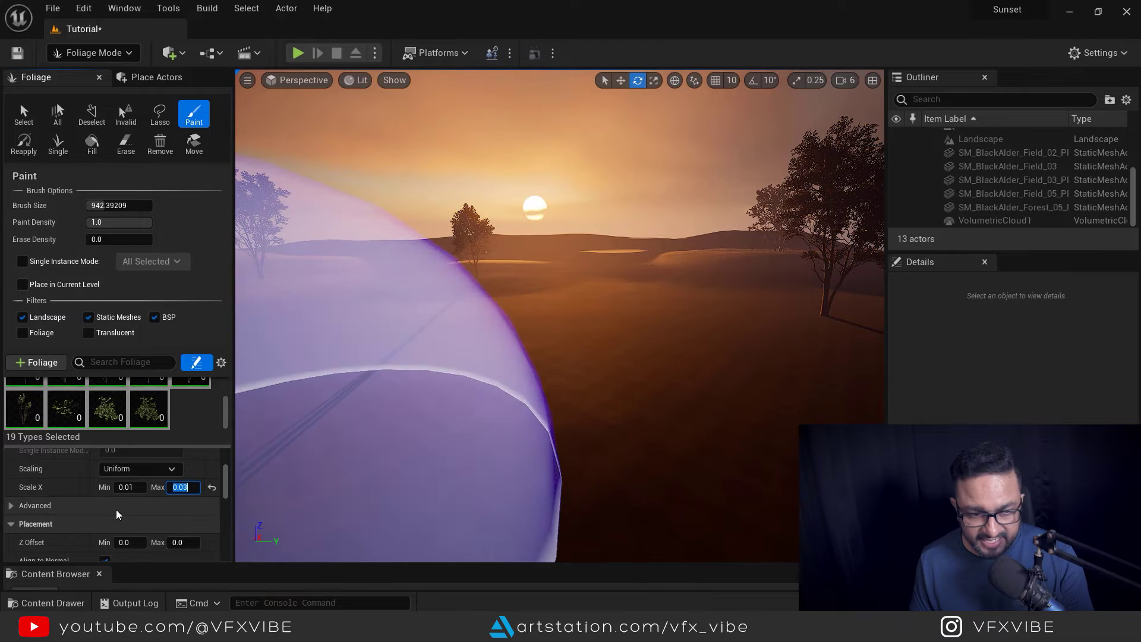
Step: Try a Density / 1Kuu of 25 for all 19 foliage types with a test patch, and undo the patch
{"action": "scroll", "coordinate": [119, 505], "scroll_direction": "up", "scroll_amount": 2}
{"action": "scroll", "coordinate": [145, 484], "scroll_direction": "up", "scroll_amount": 2}
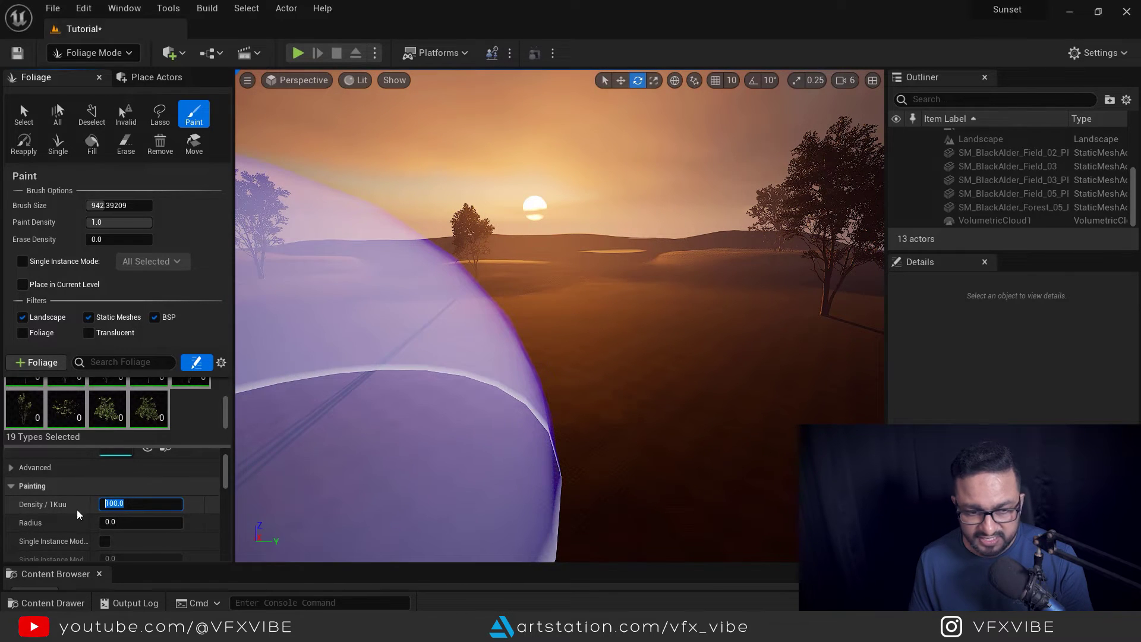
{"action": "type", "text": "25"}
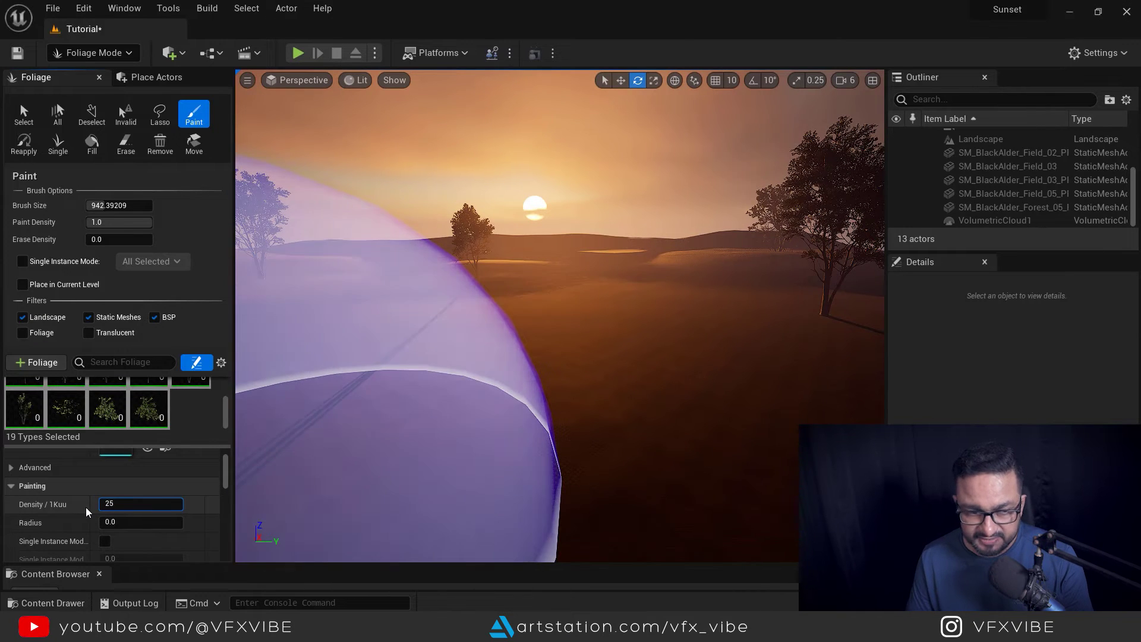
{"action": "key", "text": "Return"}
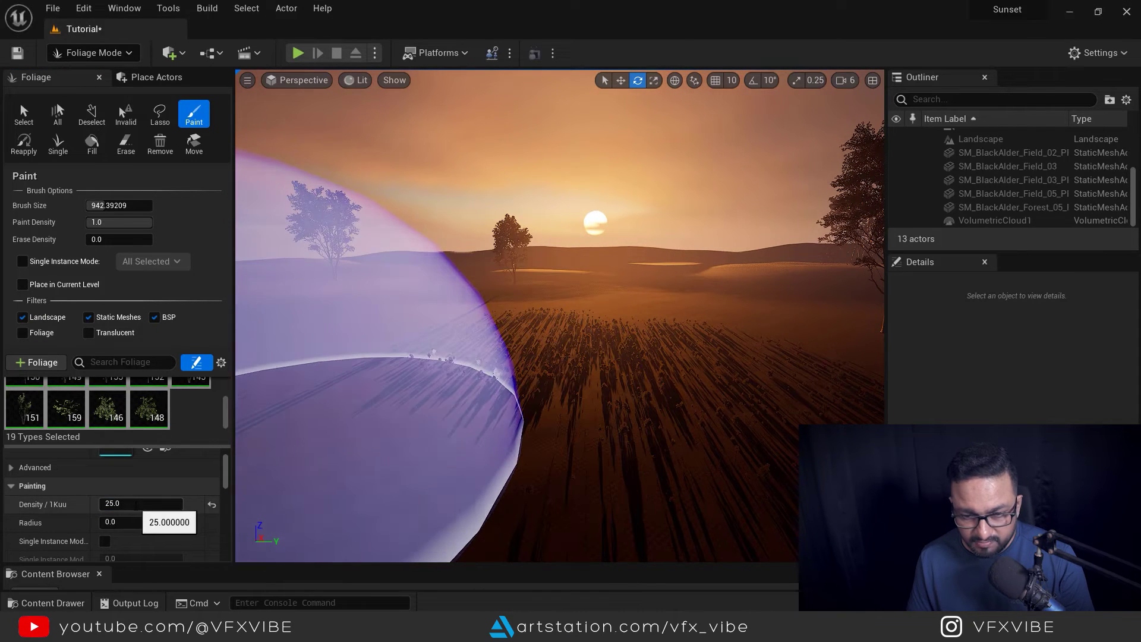
{"action": "key", "text": "ctrl+z"}
Step: Set Density / 1Kuu to 10 for all 19 foliage types, test it with a paint stroke, and undo the stroke
{"action": "left_click_drag", "start_coordinate": [120, 504], "coordinate": [78, 505]}
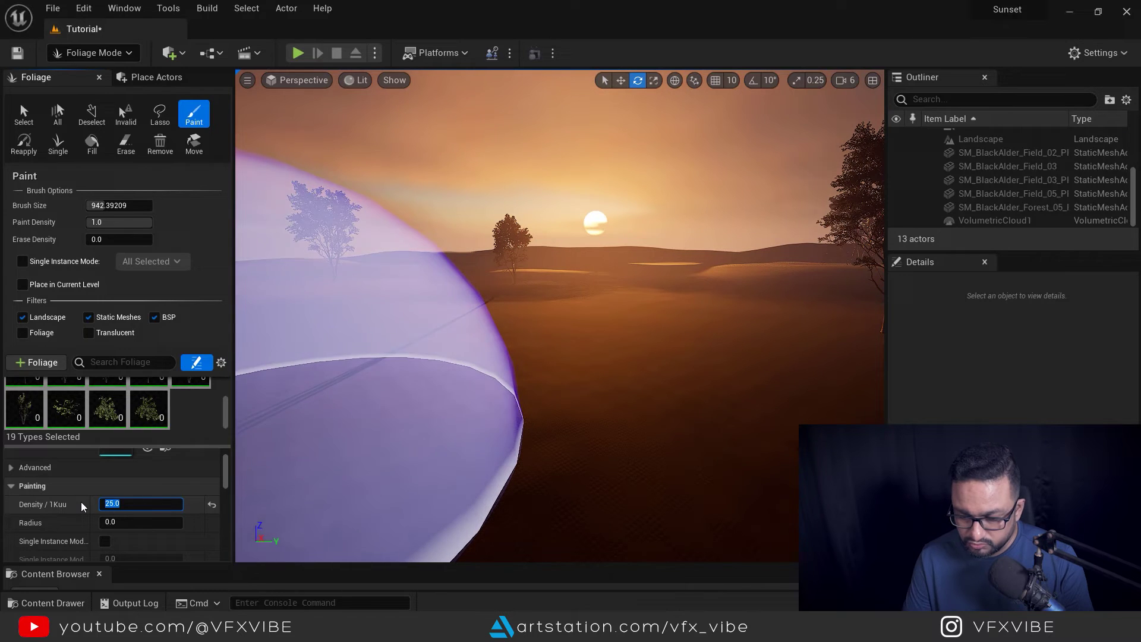
{"action": "type", "text": "10"}
{"action": "key", "text": "Return"}
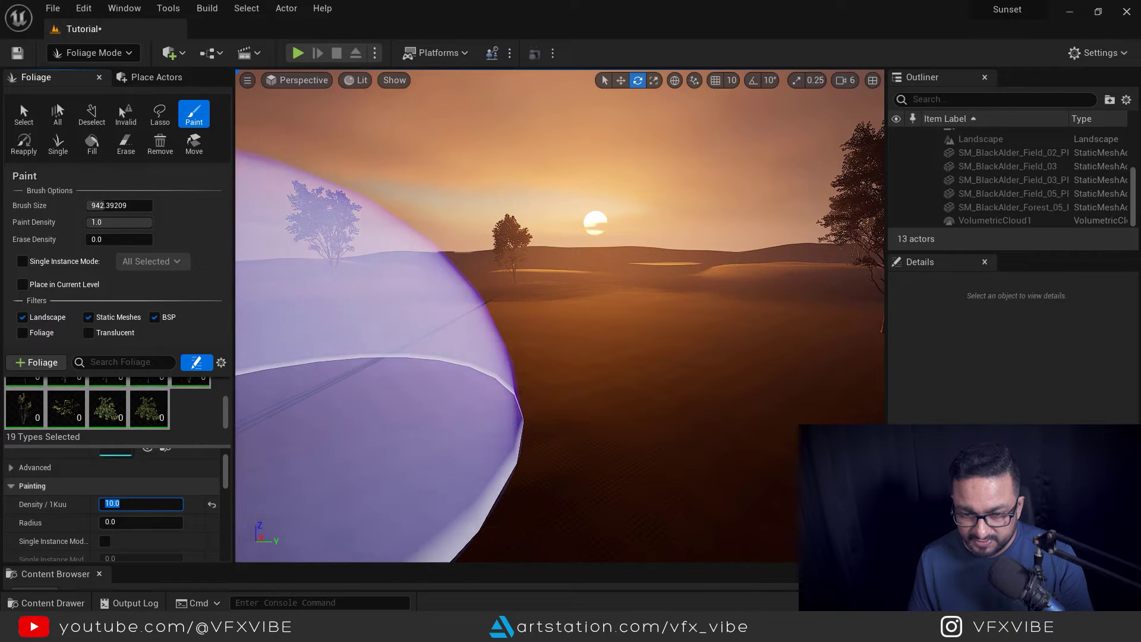
{"action": "right_click_drag", "start_coordinate": [591, 387], "coordinate": [579, 493]}
{"action": "mouse_move", "coordinate": [583, 276]}
{"action": "left_mouse_down"}
{"action": "mouse_move", "coordinate": [649, 341]}
{"action": "mouse_move", "coordinate": [772, 338]}
{"action": "mouse_move", "coordinate": [375, 425]}
{"action": "left_mouse_up"}
{"action": "mouse_move", "coordinate": [499, 410]}
{"action": "right_mouse_down"}
{"action": "mouse_move", "coordinate": [476, 333]}
{"action": "mouse_move", "coordinate": [410, 297]}
{"action": "mouse_move", "coordinate": [428, 232]}
{"action": "mouse_move", "coordinate": [544, 232]}
{"action": "right_mouse_up"}
{"action": "key", "text": "ctrl+z"}
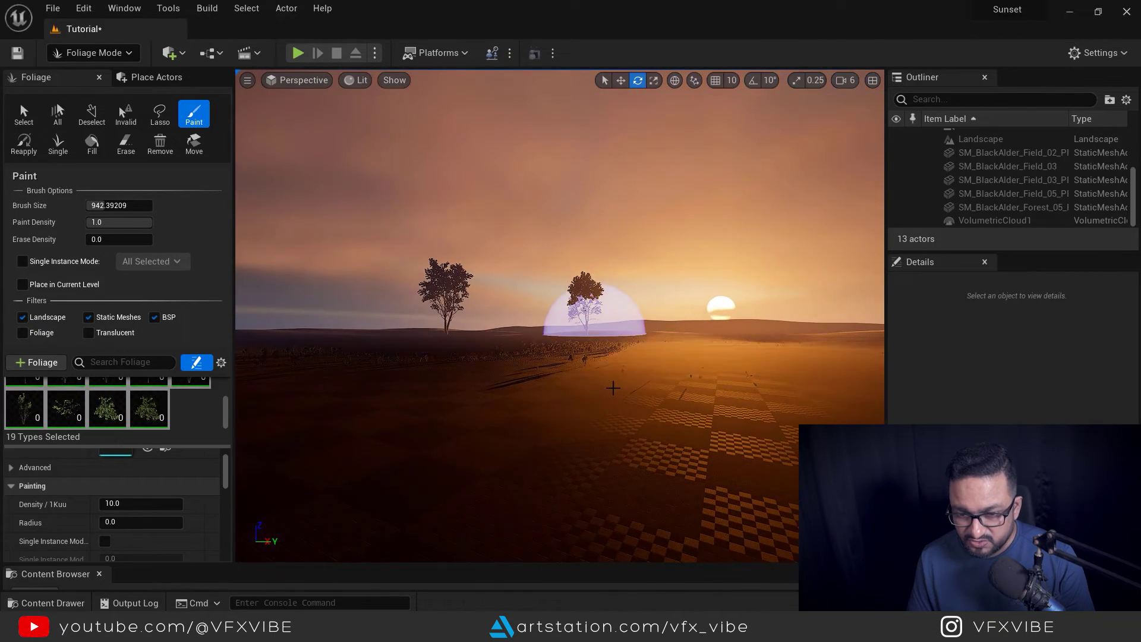
Step: Paint the 19 foliage types over the landscape between the distant trees, working from a raised overview
{"action": "mouse_move", "coordinate": [634, 384]}
{"action": "right_mouse_down"}
{"action": "mouse_move", "coordinate": [657, 469]}
{"action": "mouse_move", "coordinate": [550, 374]}
{"action": "mouse_move", "coordinate": [550, 428]}
{"action": "right_mouse_up"}
{"action": "key", "text": "s"}
{"action": "right_click", "coordinate": [544, 350]}
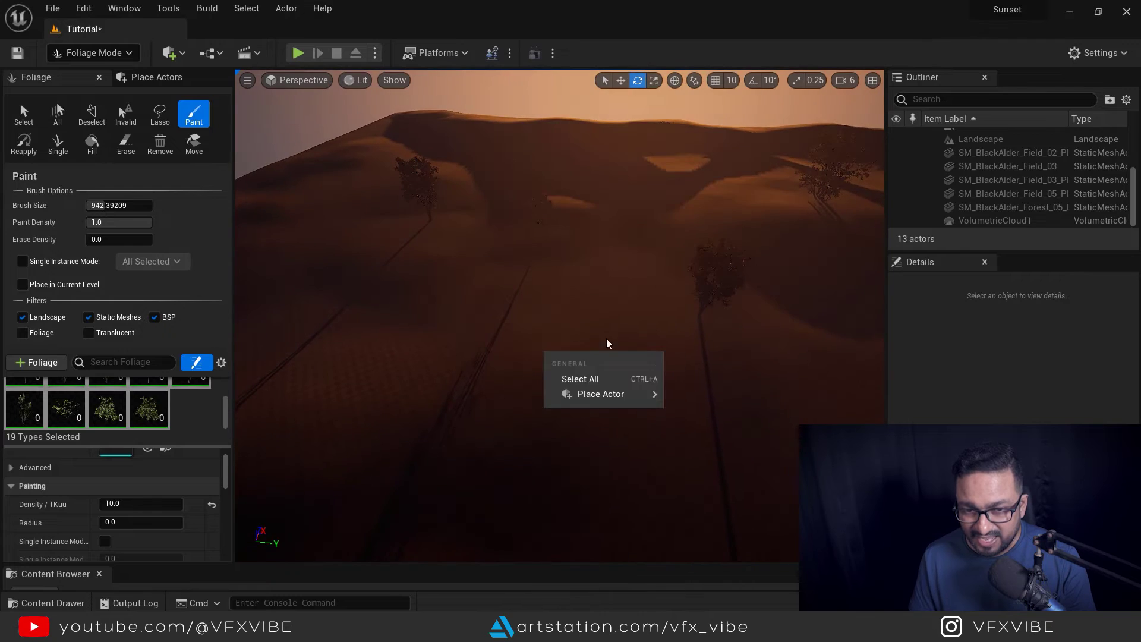
{"action": "left_click", "coordinate": [603, 302]}
{"action": "right_click_drag", "start_coordinate": [602, 302], "coordinate": [517, 256]}
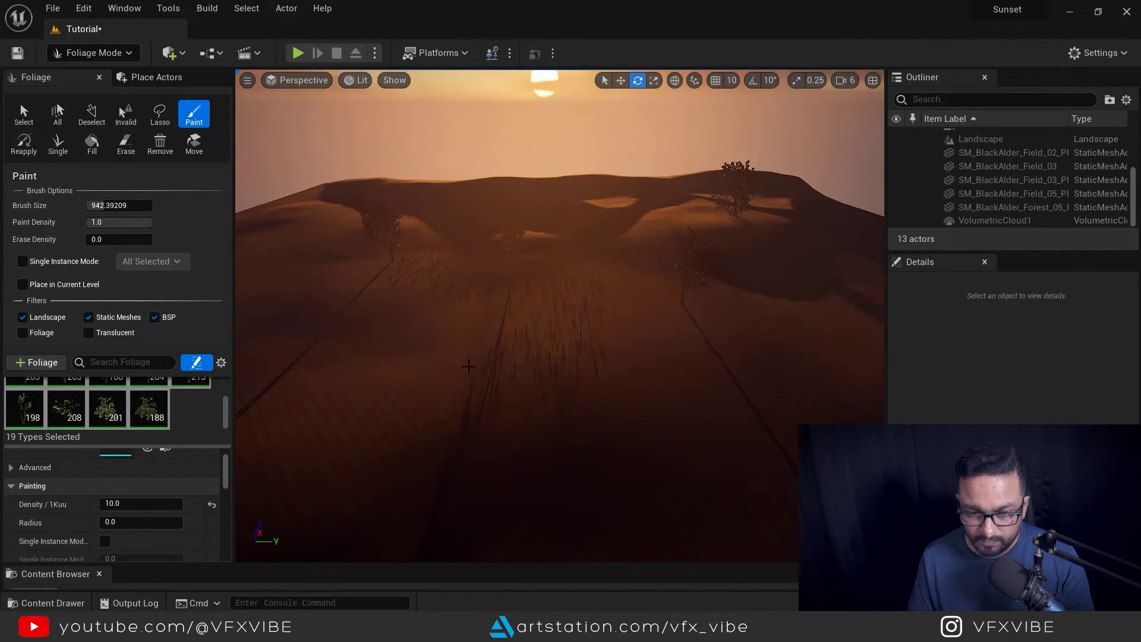
{"action": "right_click_drag", "start_coordinate": [650, 204], "coordinate": [650, 250]}
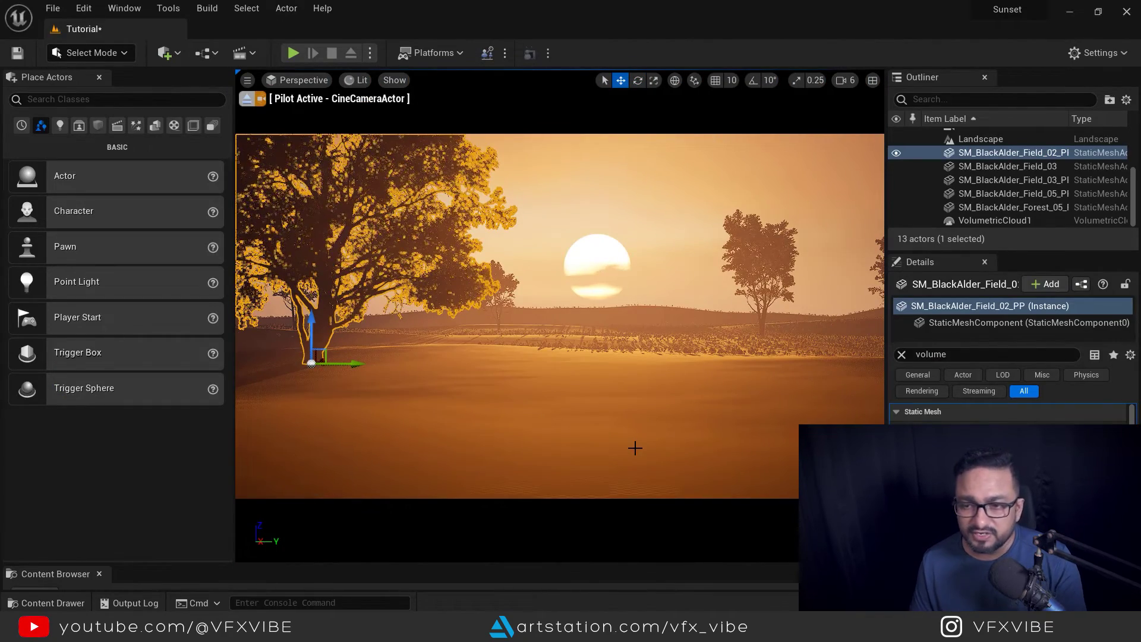
Step: Place SM_DryPlant_05 from the Megascans folder on the ground in the foreground of the camera view
{"action": "key", "text": "ctrl+space"}
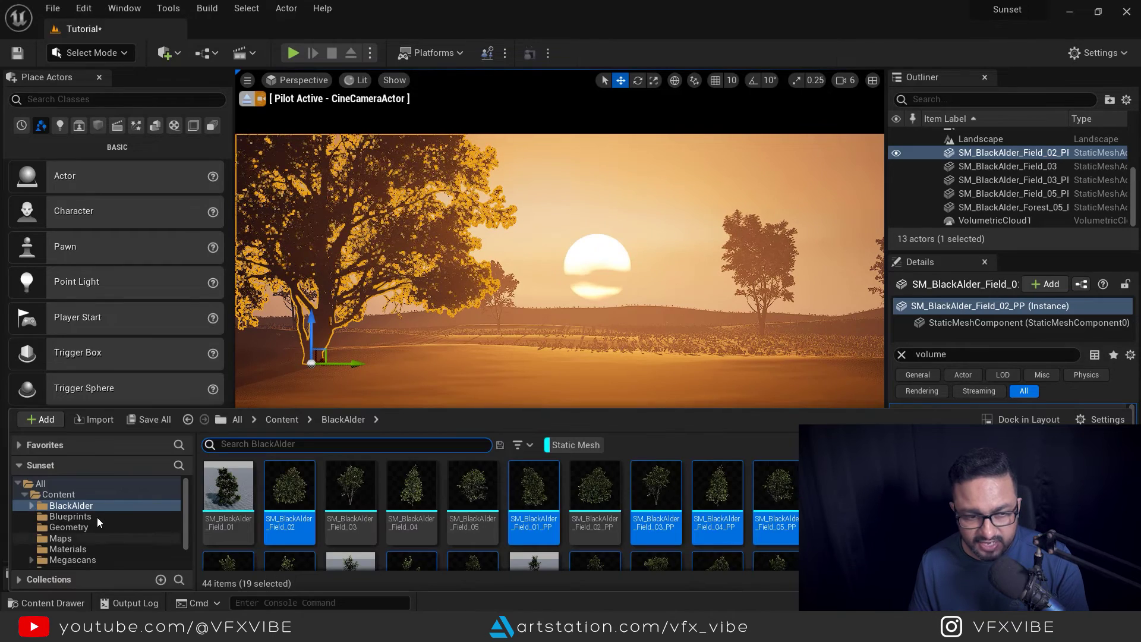
{"action": "scroll", "coordinate": [98, 520], "scroll_direction": "down", "scroll_amount": 2}
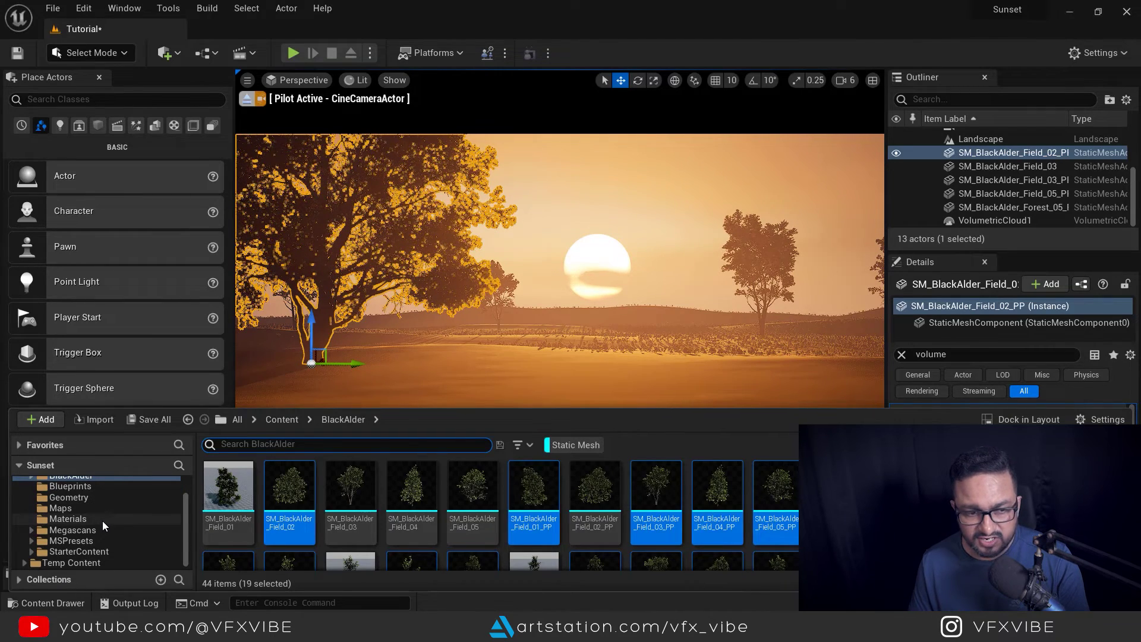
{"action": "left_click", "coordinate": [57, 531]}
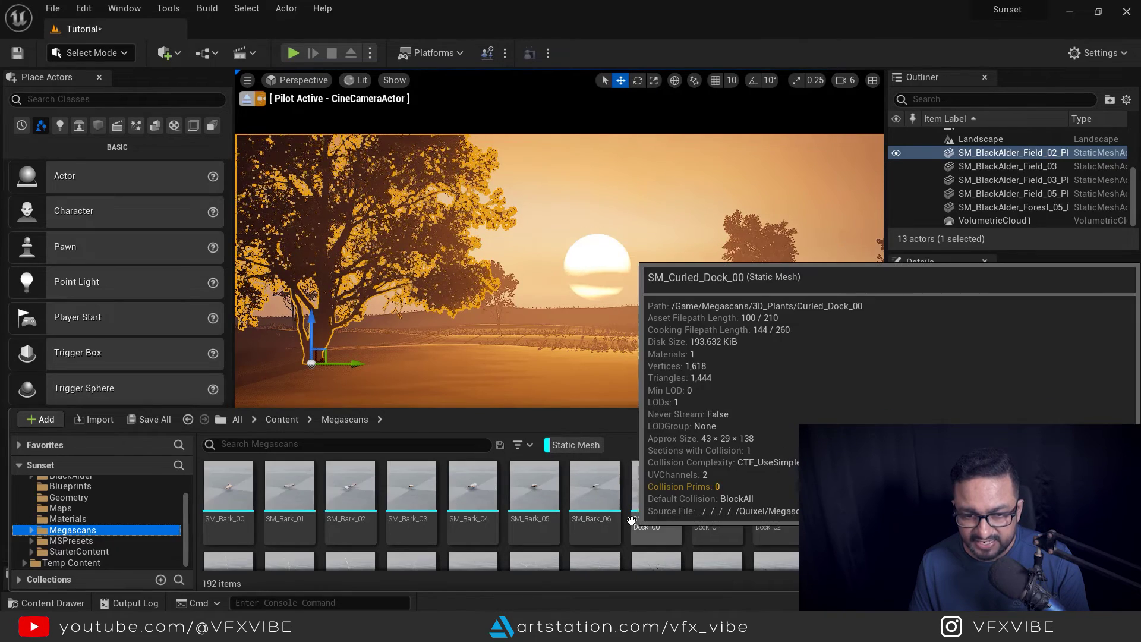
{"action": "scroll", "coordinate": [632, 521], "scroll_direction": "down", "scroll_amount": 3}
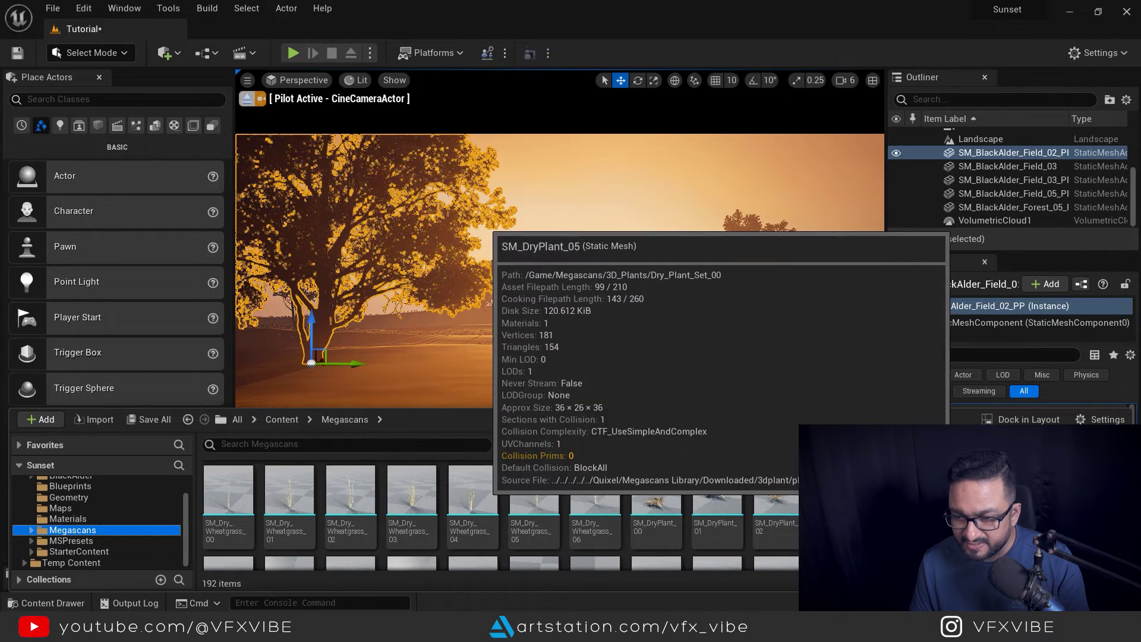
{"action": "left_click_drag", "start_coordinate": [960, 493], "coordinate": [611, 408]}
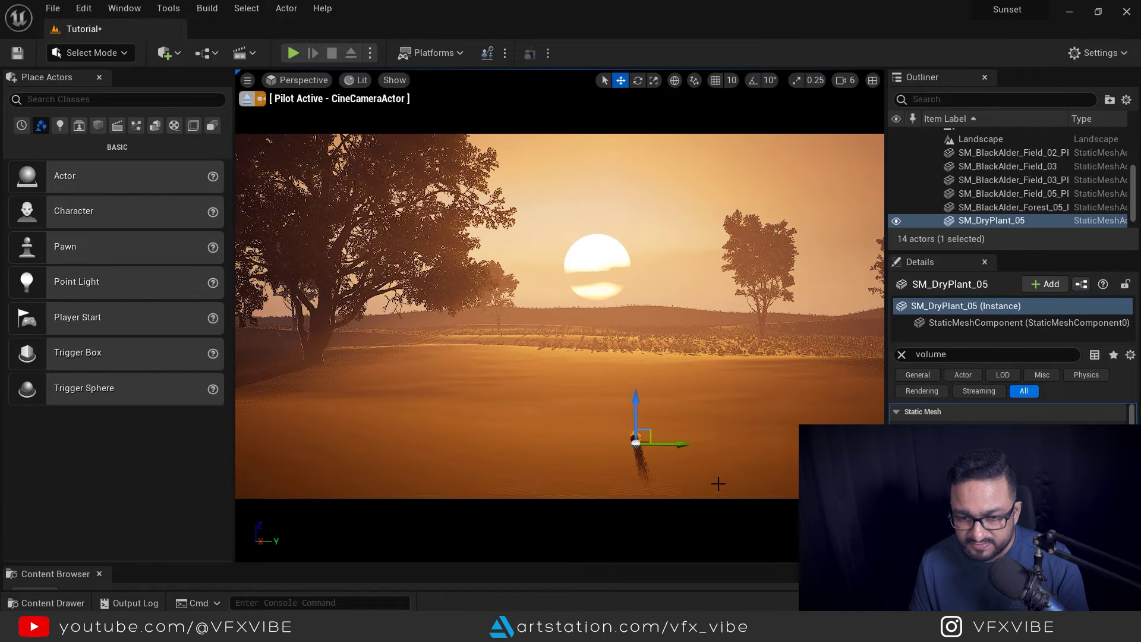
Step: Scale up SM_DryPlant_05 outside the camera view and check its size through CineCameraActor
{"action": "left_click", "coordinate": [245, 100]}
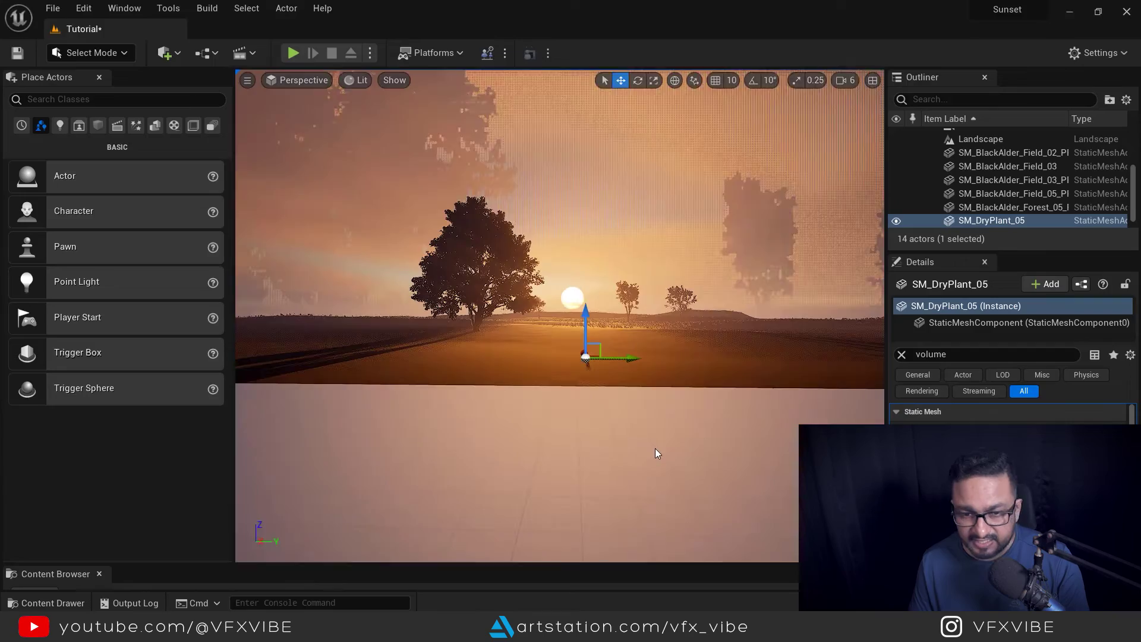
{"action": "key", "text": "f"}
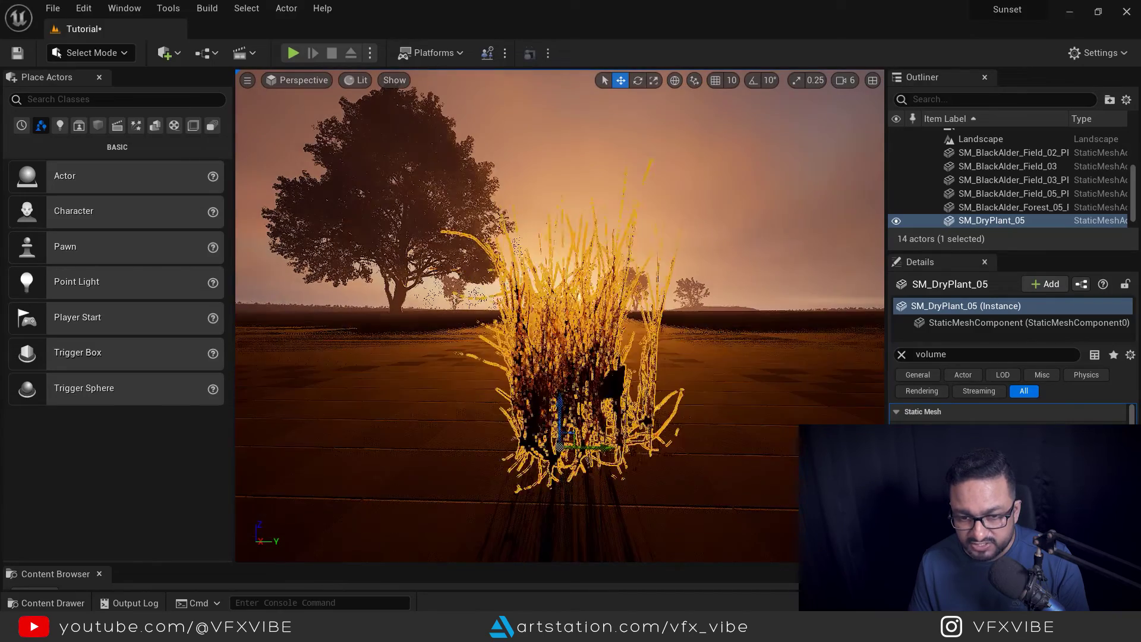
{"action": "left_click_drag", "start_coordinate": [627, 445], "coordinate": [618, 404], "text": "alt"}
{"action": "key", "text": "r"}
{"action": "left_click", "coordinate": [297, 80]}
{"action": "left_click", "coordinate": [334, 235]}
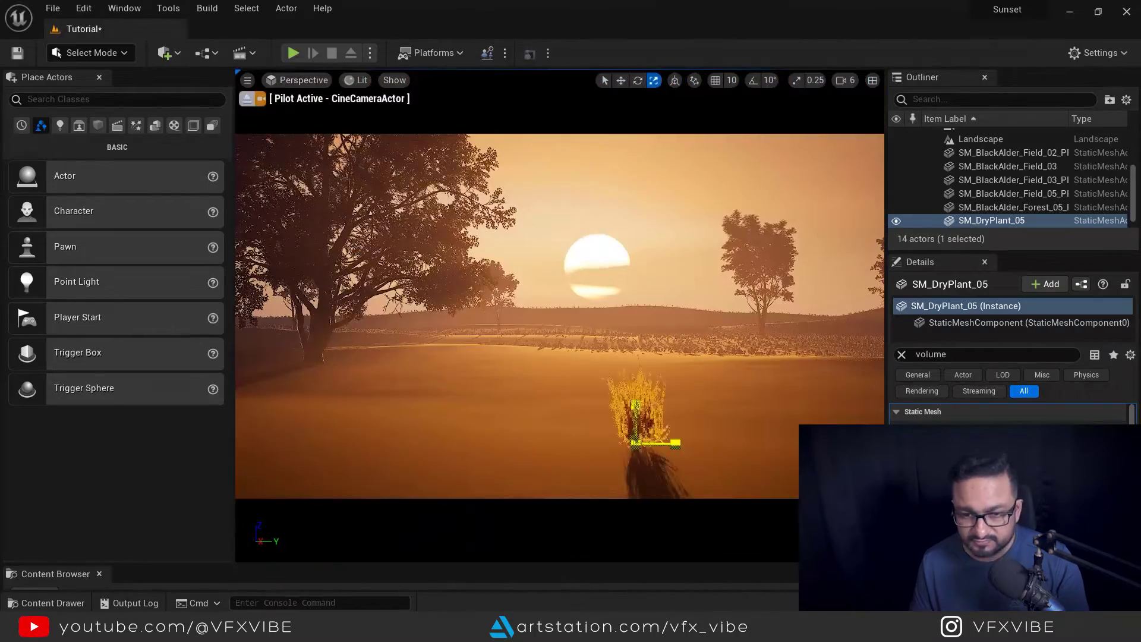
Step: Duplicate the dry plant into a row of three and copy that row to form a dense foreground clump
{"action": "left_click_drag", "start_coordinate": [818, 425], "coordinate": [909, 423], "text": "alt"}
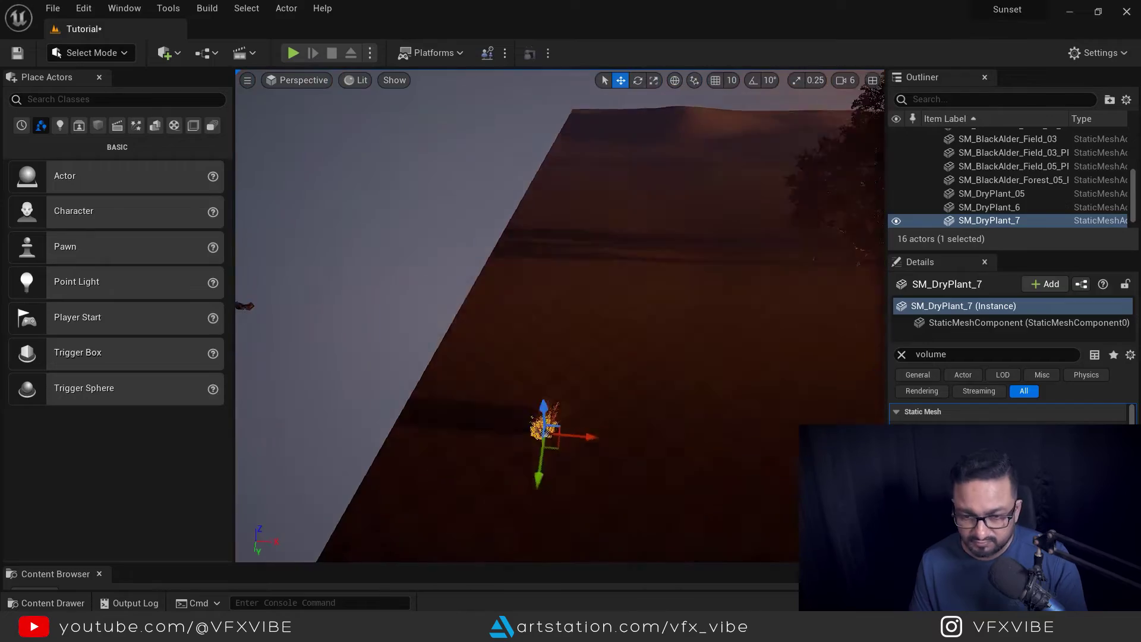
{"action": "left_click", "coordinate": [991, 194], "text": "shift"}
{"action": "left_click_drag", "start_coordinate": [590, 434], "coordinate": [637, 435], "text": "alt"}
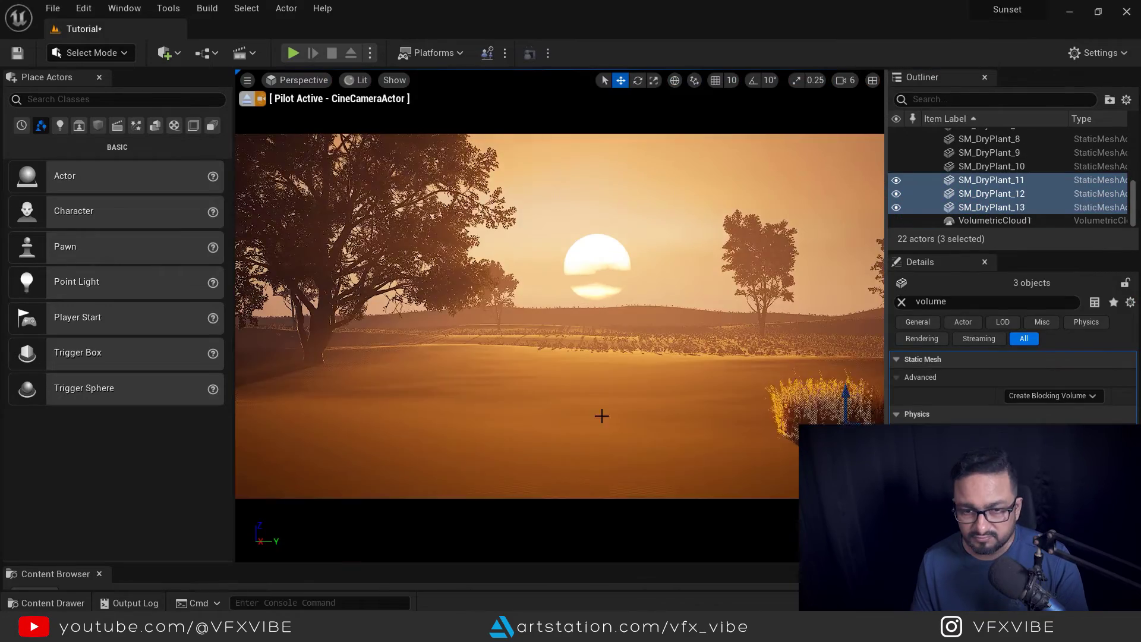
Step: Place SM_DryPlant_013 from the Megascans folder in the foreground beside the dry grass clump
{"action": "left_click", "coordinate": [601, 415]}
{"action": "key", "text": "ctrl+space"}
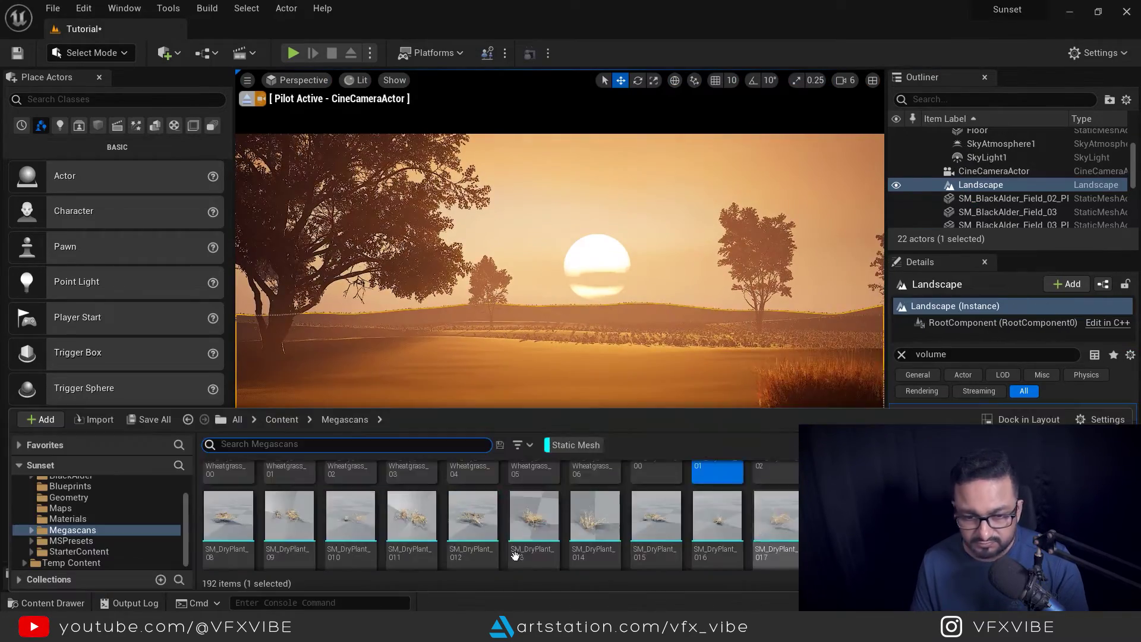
{"action": "left_click_drag", "start_coordinate": [293, 547], "coordinate": [751, 449]}
{"action": "key", "text": "r"}
{"action": "key", "text": "w"}
{"action": "right_click_drag", "start_coordinate": [751, 449], "coordinate": [697, 489]}
{"action": "right_click_drag", "start_coordinate": [521, 512], "coordinate": [571, 454]}
Step: Place another Megascans plant in the foreground and duplicate it sideways across the camera view
{"action": "key", "text": "ctrl+space"}
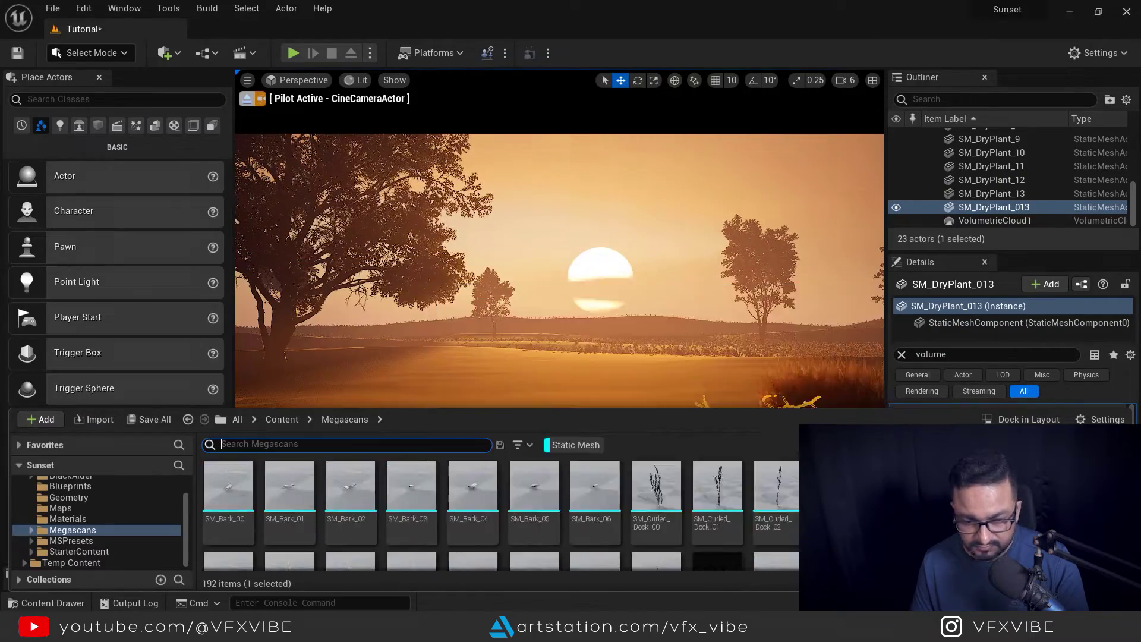
{"action": "scroll", "coordinate": [717, 506], "scroll_direction": "down", "scroll_amount": 1}
{"action": "left_click_drag", "start_coordinate": [717, 502], "coordinate": [642, 458]}
{"action": "key", "text": "ctrl+space"}
{"action": "left_click_drag", "start_coordinate": [772, 469], "coordinate": [624, 469], "text": "alt"}
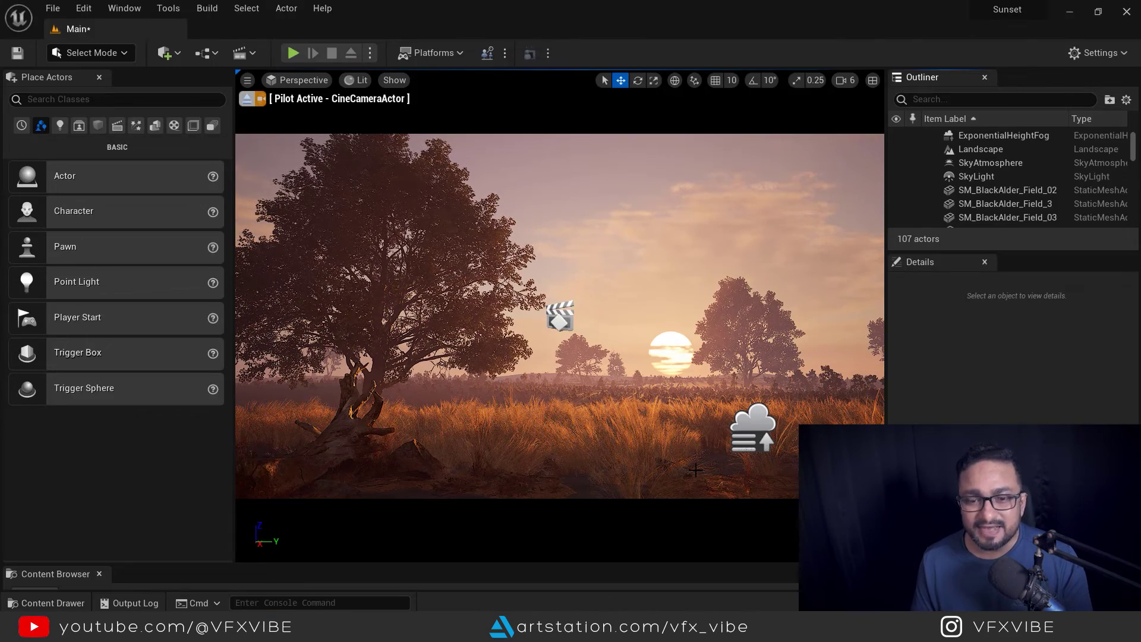
Step: Examine the grass, log and tree layout of the Main level from outside the camera, ending back in the CineCameraActor view
{"action": "left_click", "coordinate": [248, 101]}
{"action": "right_click_drag", "start_coordinate": [558, 315], "coordinate": [612, 297]}
{"action": "key", "text": "q"}
{"action": "key", "text": "e"}
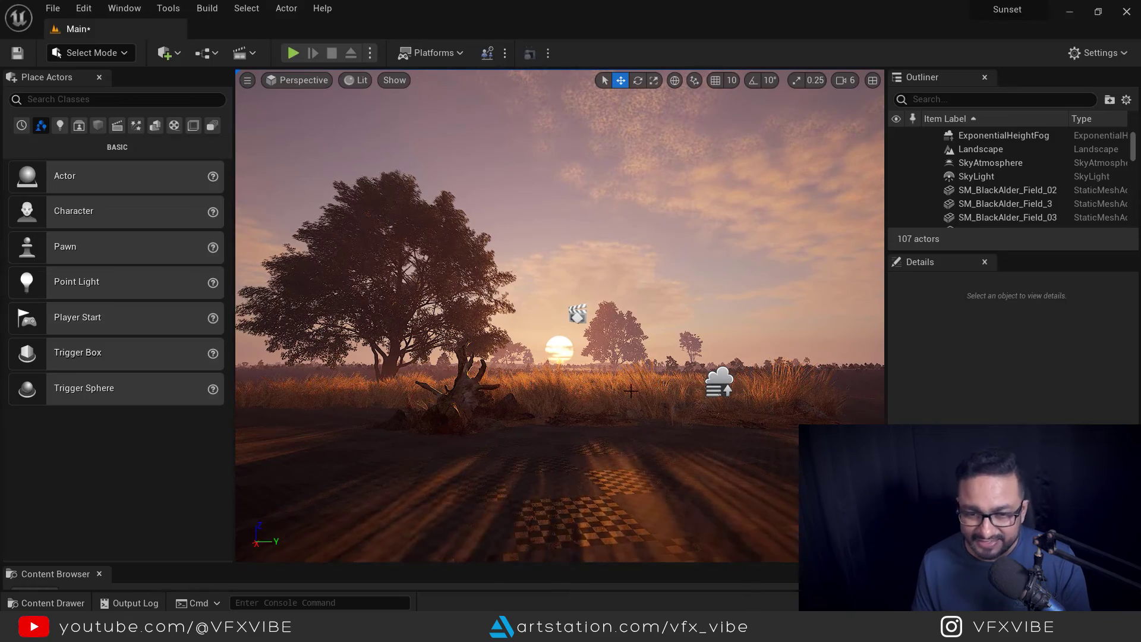
{"action": "right_click_drag", "start_coordinate": [632, 390], "coordinate": [654, 433]}
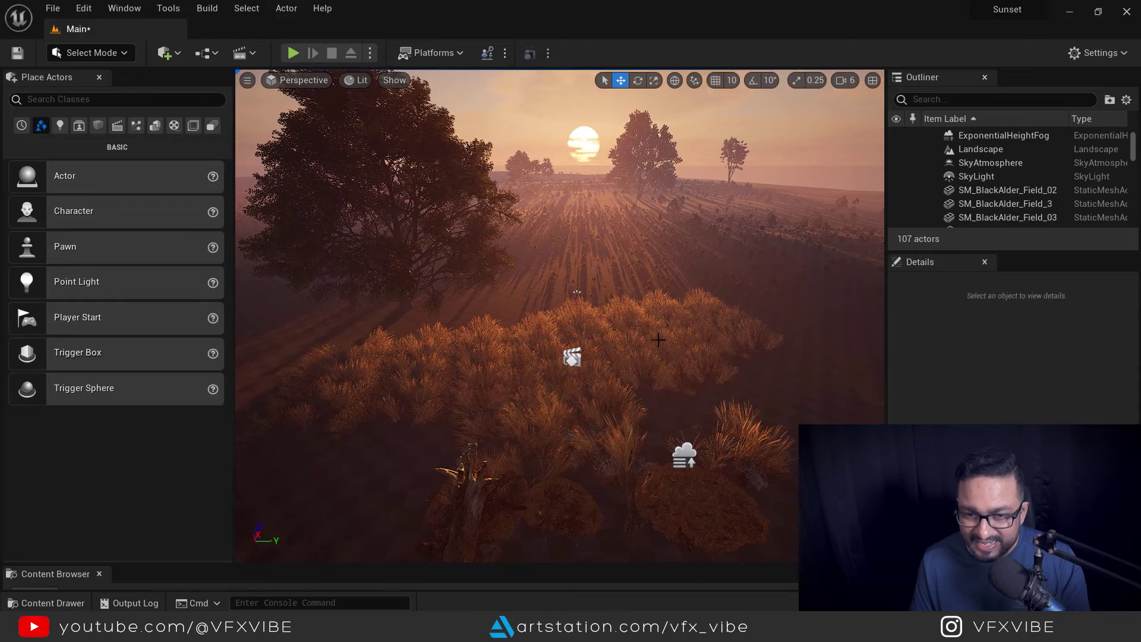
{"action": "left_click_drag", "start_coordinate": [803, 190], "coordinate": [727, 221], "text": "alt"}
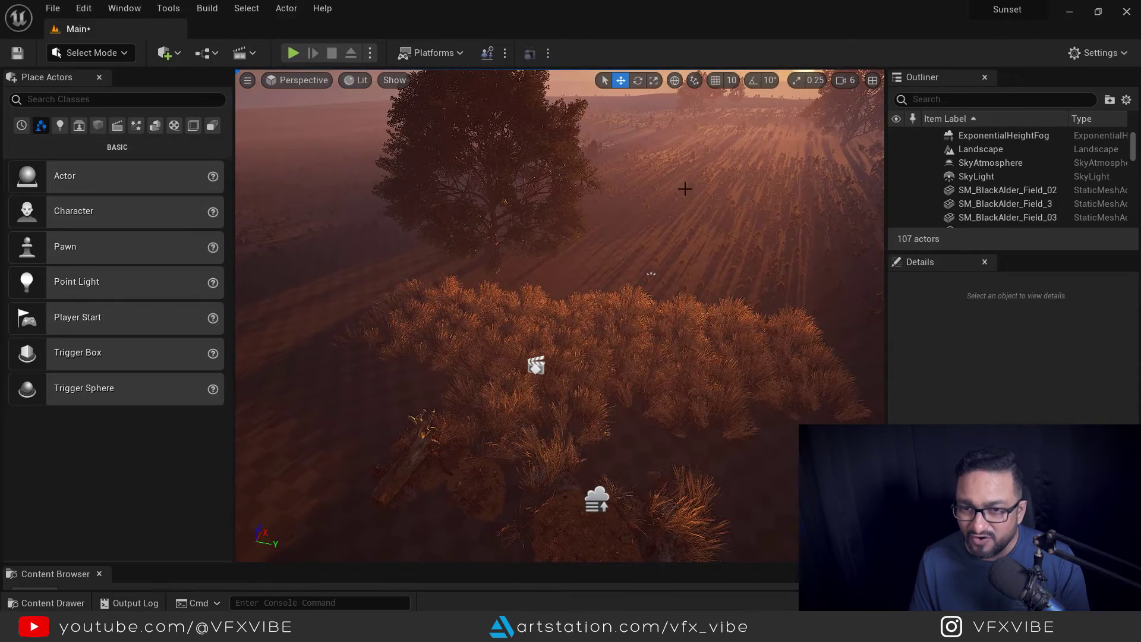
{"action": "right_click_drag", "start_coordinate": [773, 231], "coordinate": [770, 178]}
{"action": "right_click_drag", "start_coordinate": [568, 199], "coordinate": [570, 193]}
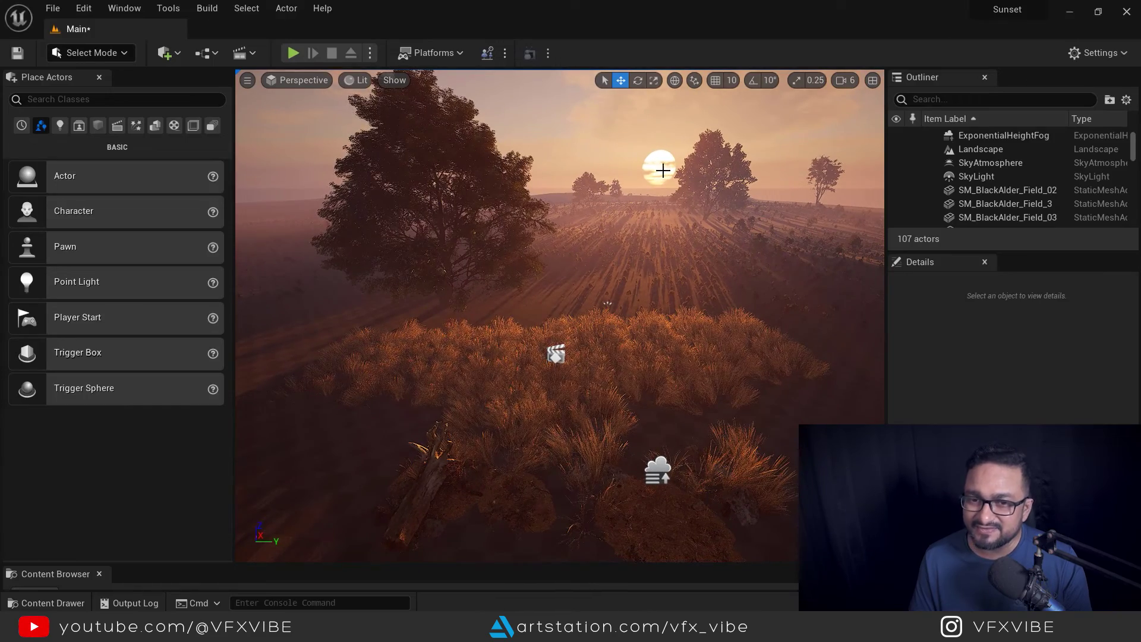
{"action": "left_click", "coordinate": [299, 80]}
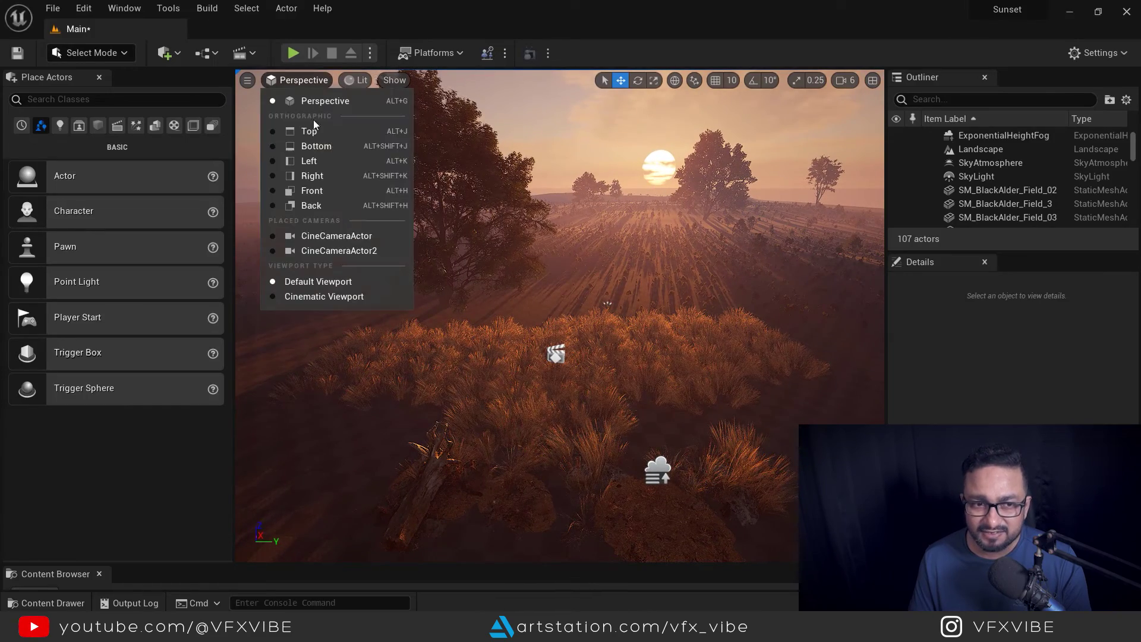
{"action": "left_click", "coordinate": [333, 236]}
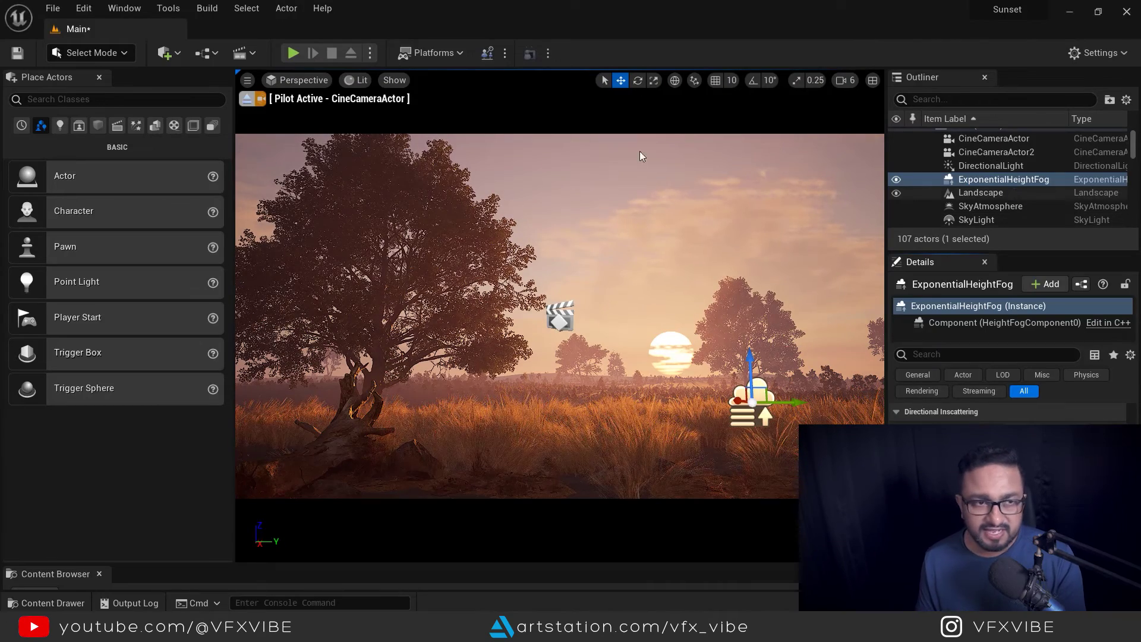
Step: Add a PostProcessVolume to the Main level and enable its Infinite Extent (Unbound) setting
{"action": "left_click", "coordinate": [166, 53]}
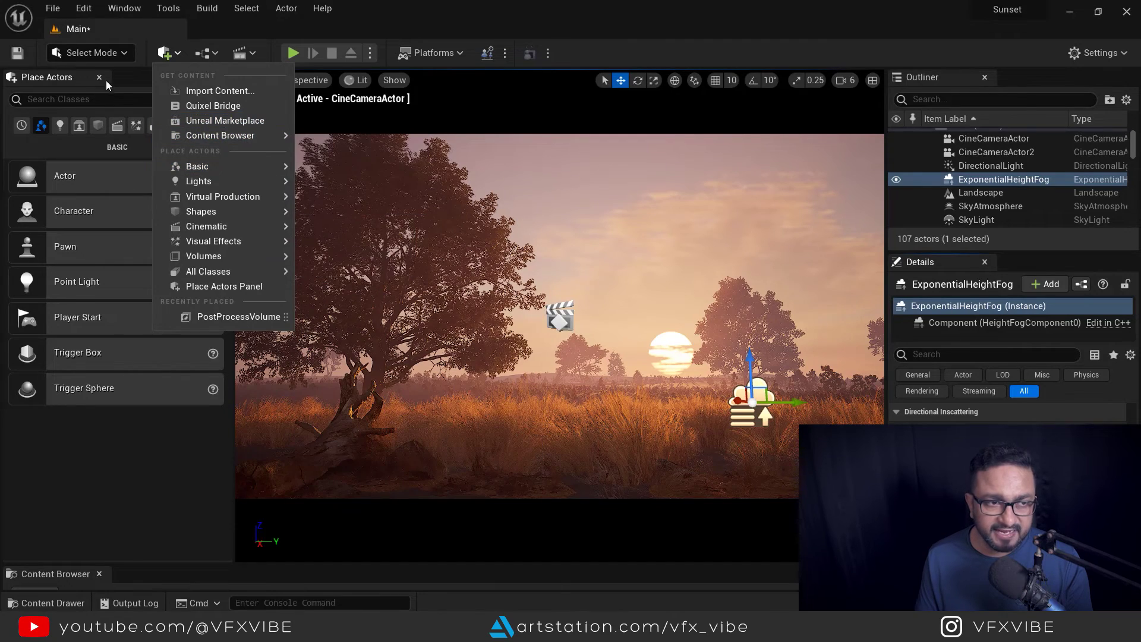
{"action": "left_click", "coordinate": [124, 79]}
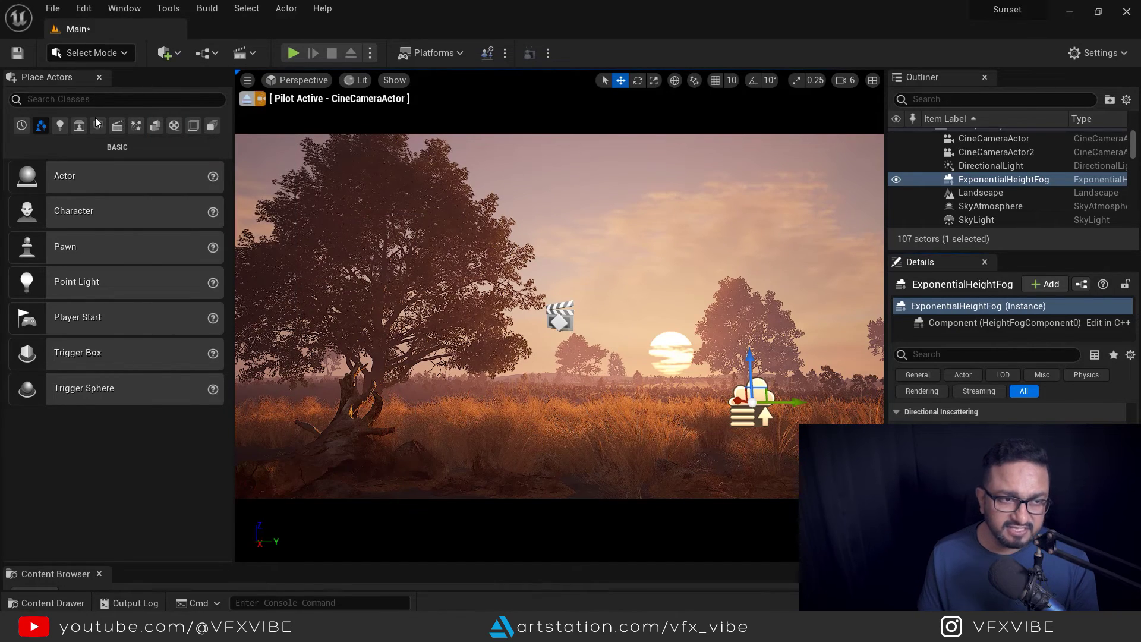
{"action": "left_click", "coordinate": [104, 101]}
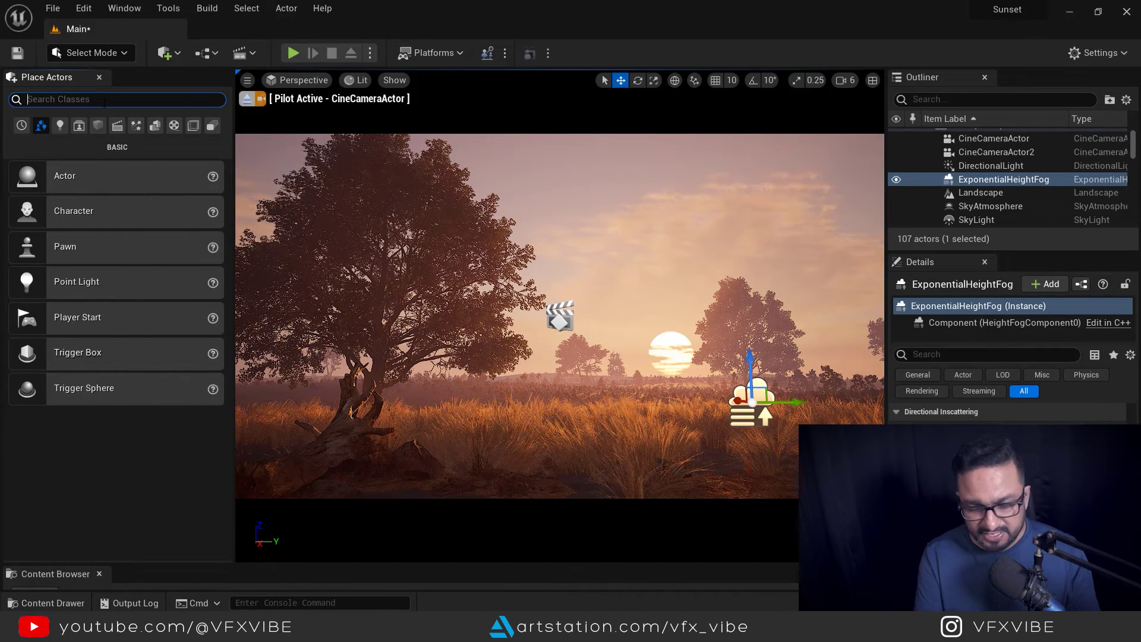
{"action": "type", "text": "post"}
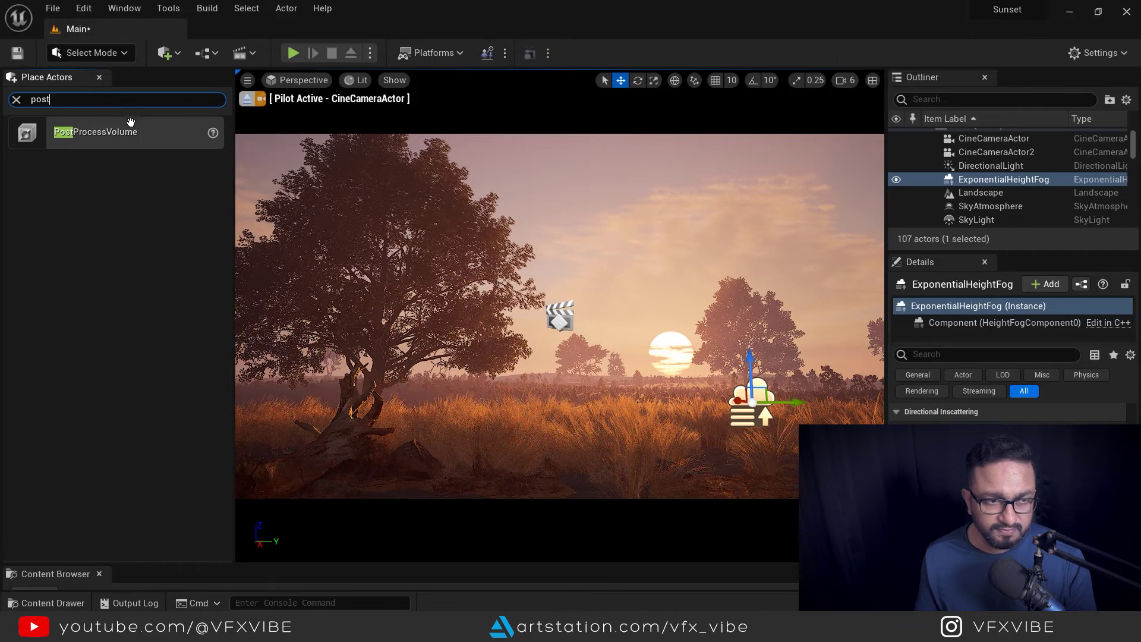
{"action": "left_click_drag", "start_coordinate": [132, 132], "coordinate": [624, 433]}
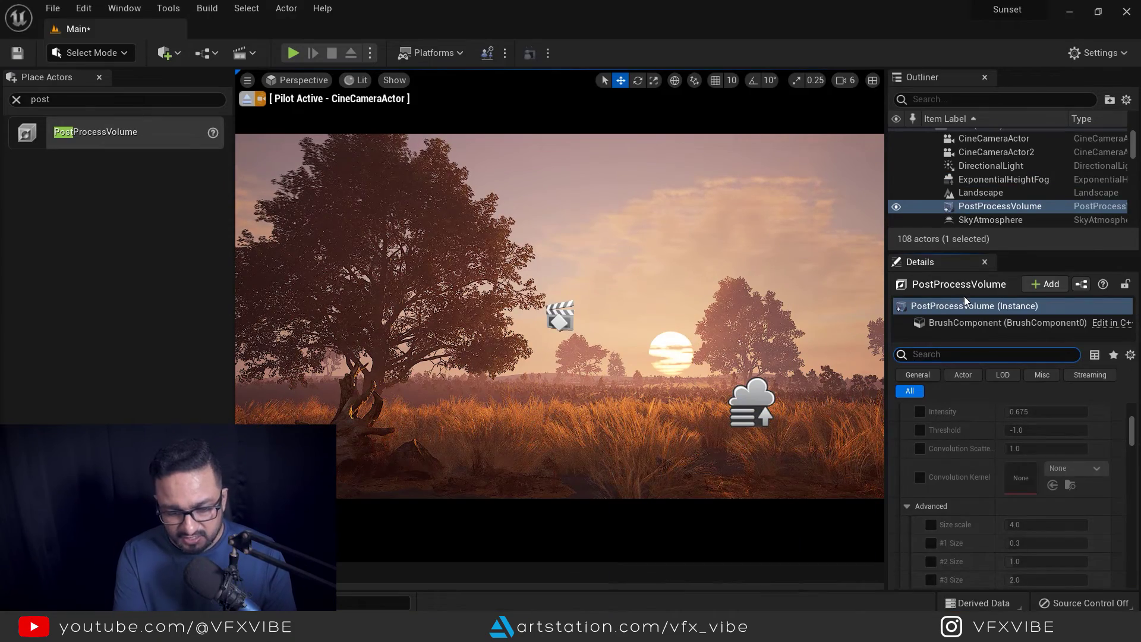
{"action": "type", "text": "unbou"}
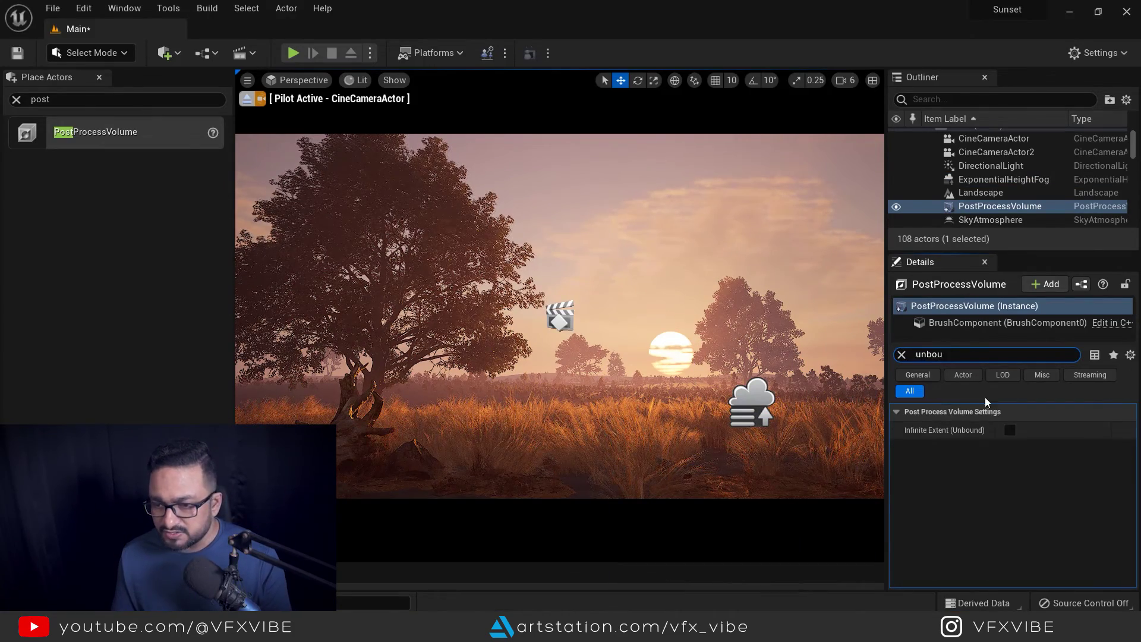
{"action": "left_click", "coordinate": [1009, 429]}
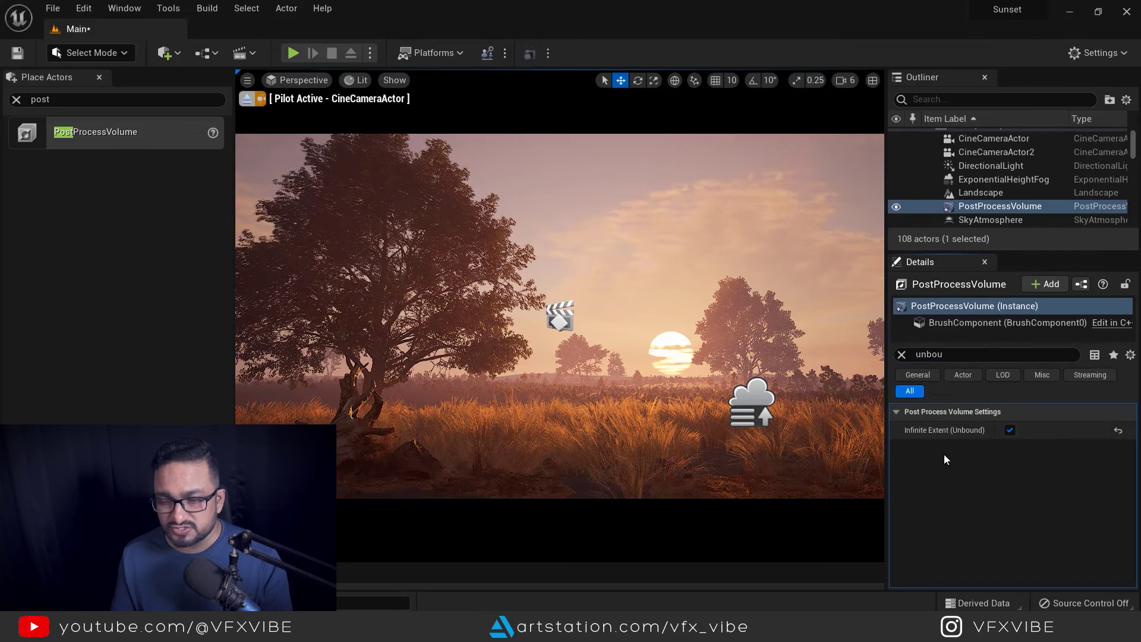
Step: Enable the PostProcessVolume's Bloom method as Standard and override the Bloom intensity with 0.1, leaving the threshold override off
{"action": "left_click", "coordinate": [901, 354]}
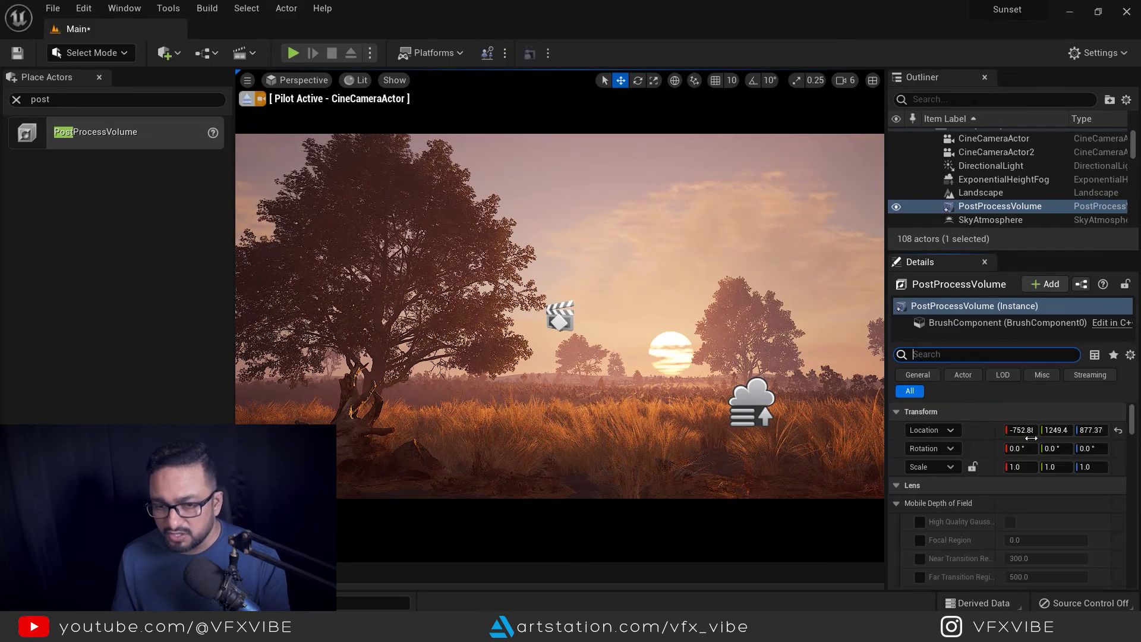
{"action": "scroll", "coordinate": [936, 515], "scroll_direction": "down", "scroll_amount": 2}
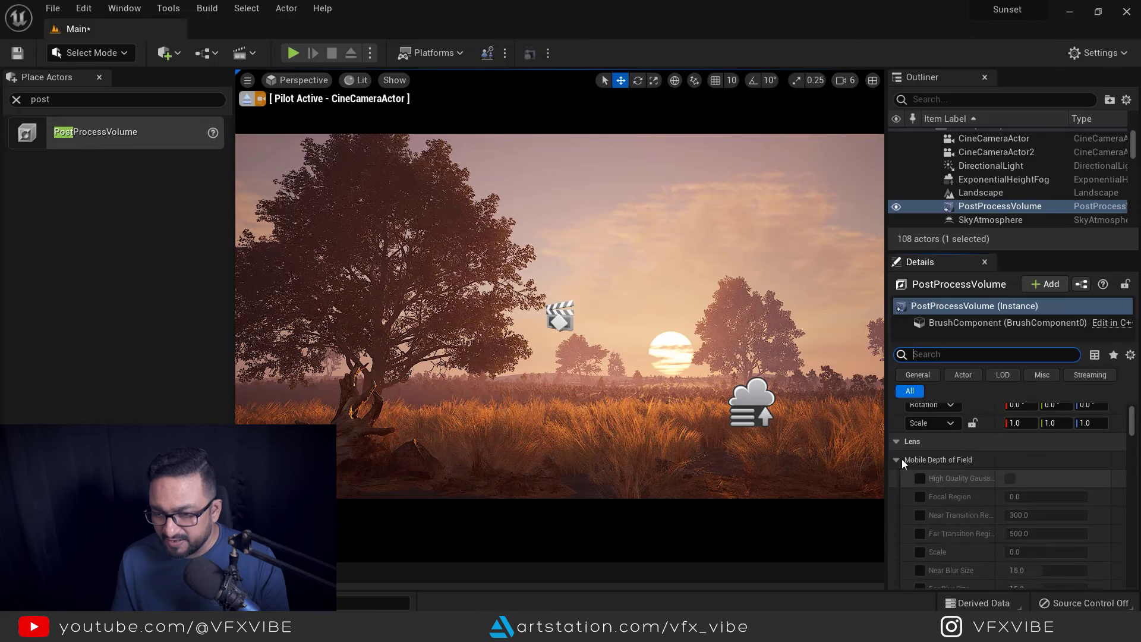
{"action": "left_click", "coordinate": [899, 459]}
{"action": "scroll", "coordinate": [1024, 507], "scroll_direction": "down", "scroll_amount": 6}
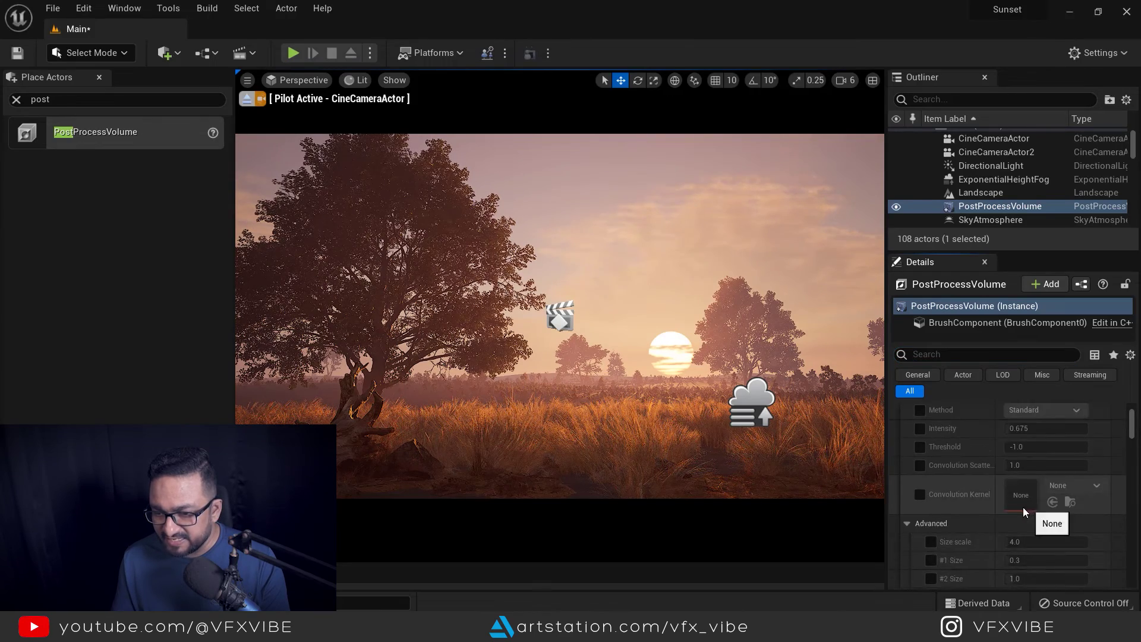
{"action": "scroll", "coordinate": [998, 504], "scroll_direction": "down", "scroll_amount": 3}
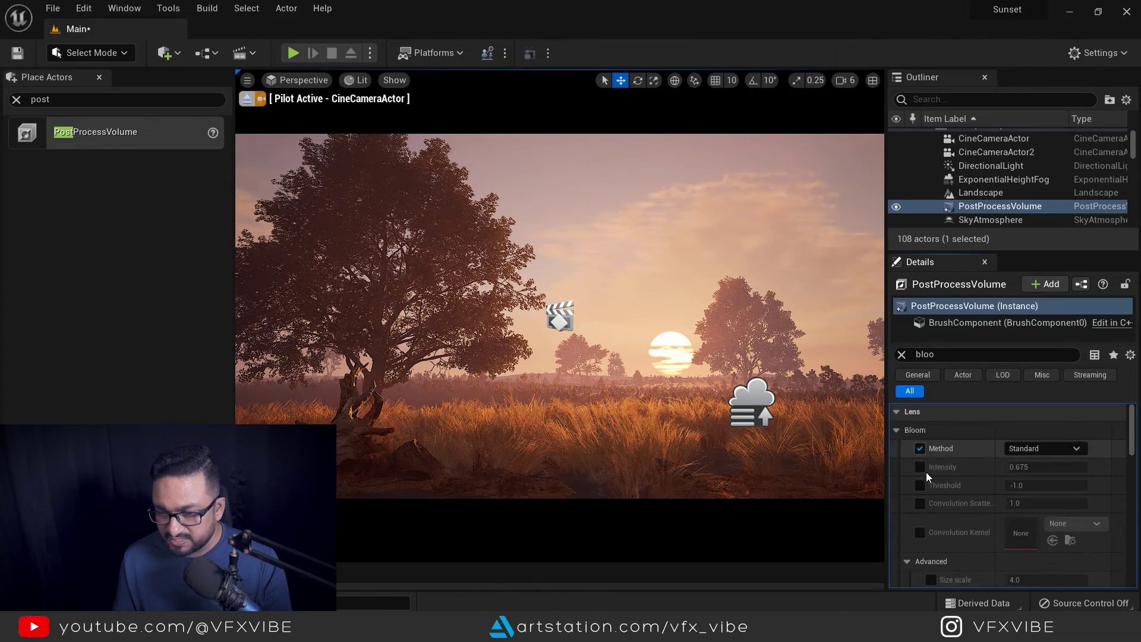
{"action": "left_click", "coordinate": [921, 468]}
{"action": "left_click", "coordinate": [920, 486]}
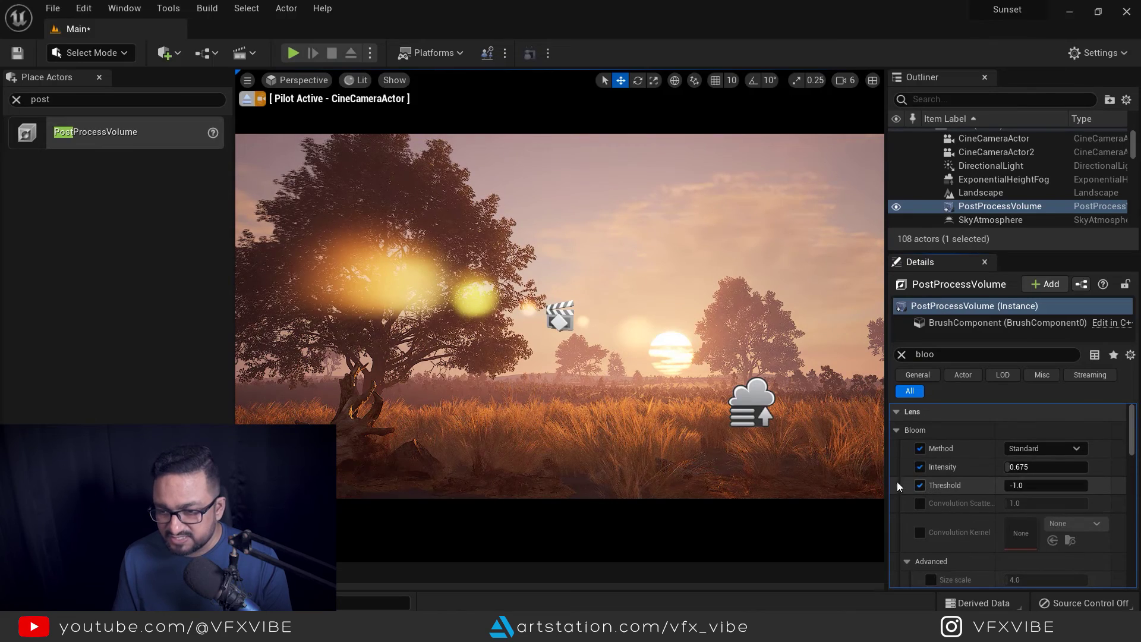
{"action": "left_click", "coordinate": [921, 485]}
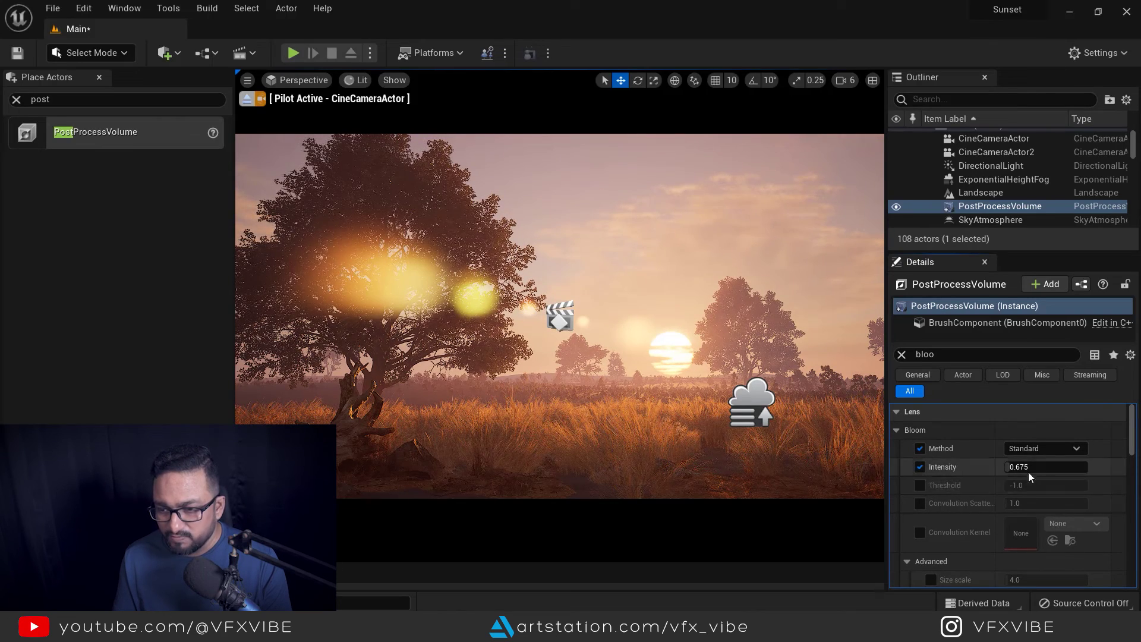
{"action": "left_click_drag", "start_coordinate": [1007, 467], "coordinate": [977, 467]}
{"action": "type", "text": "0.1"}
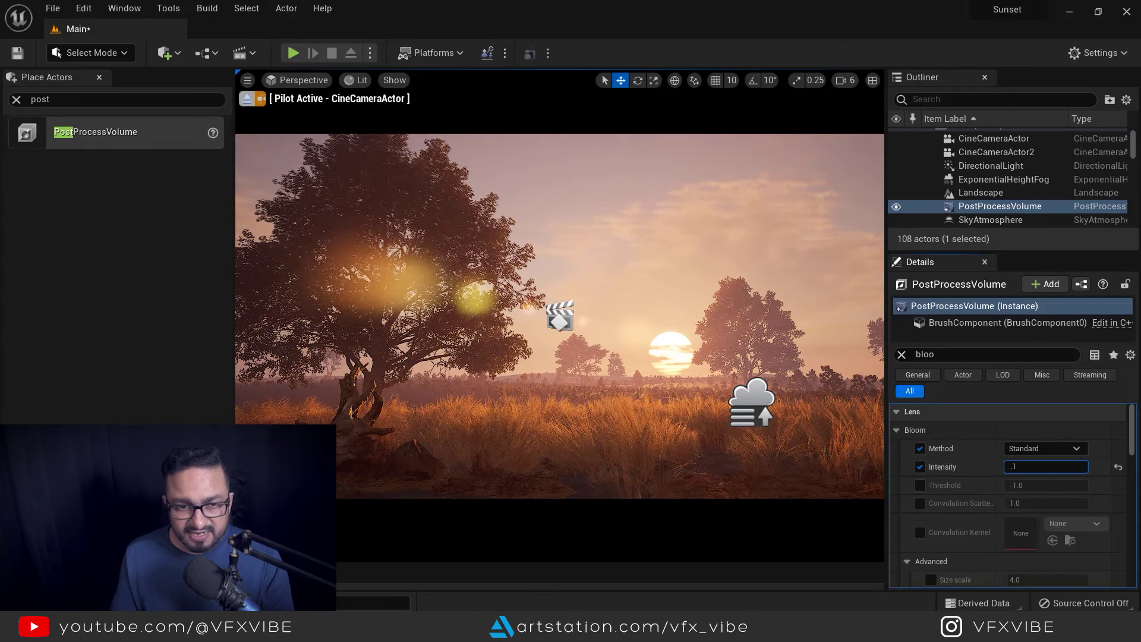
{"action": "key", "text": "Return"}
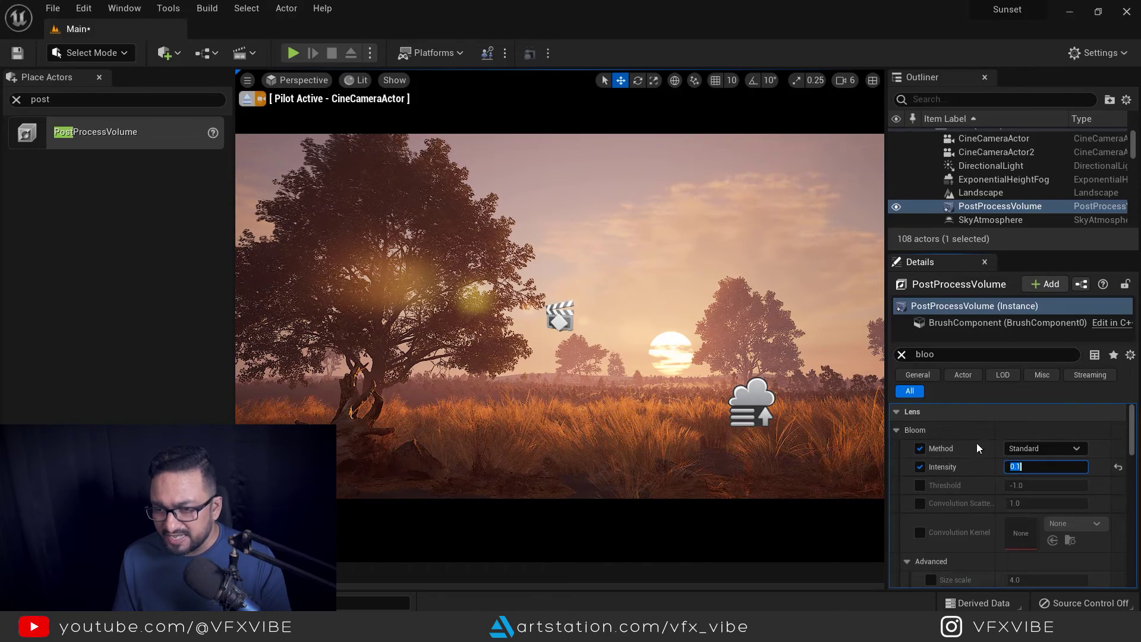
Step: Enable Chromatic Aberration on the PostProcessVolume with an intensity of about 0.21 and a start offset of about 0.66
{"action": "left_click", "coordinate": [901, 354]}
{"action": "scroll", "coordinate": [1005, 517], "scroll_direction": "down", "scroll_amount": 10}
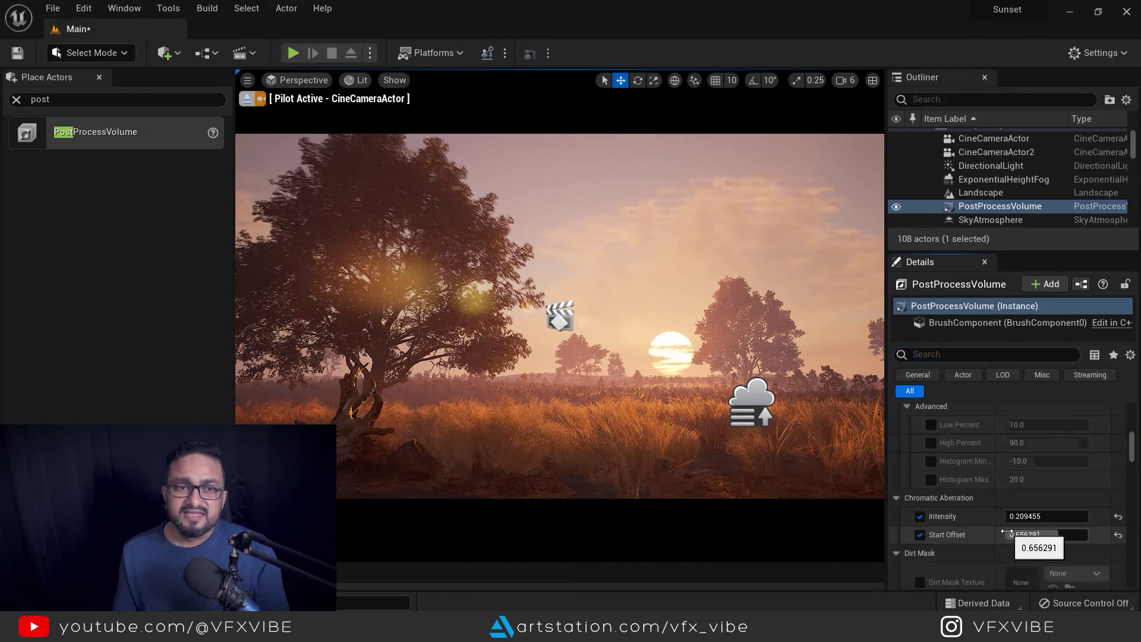